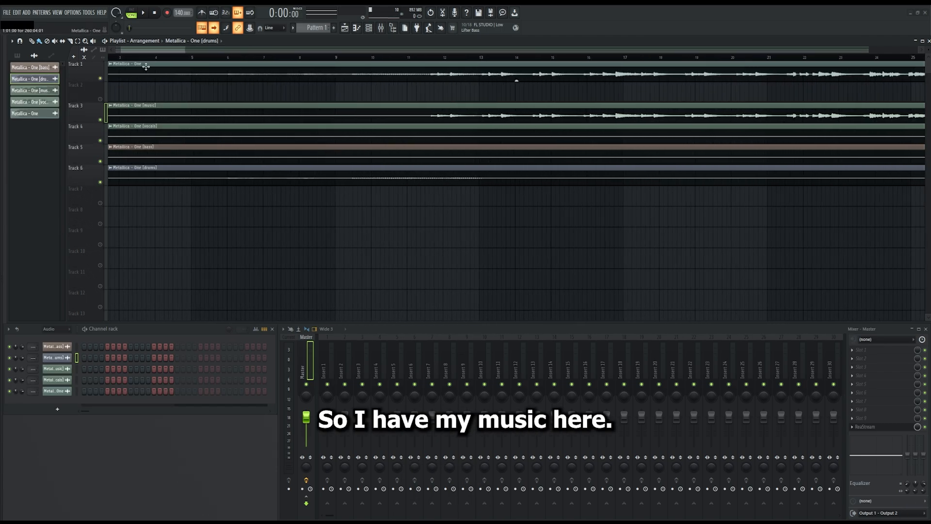
# - Solo the full Metallica - One track and briefly play it from about the 0:56 mark
pyautogui.hscroll(-2, 192, 79)
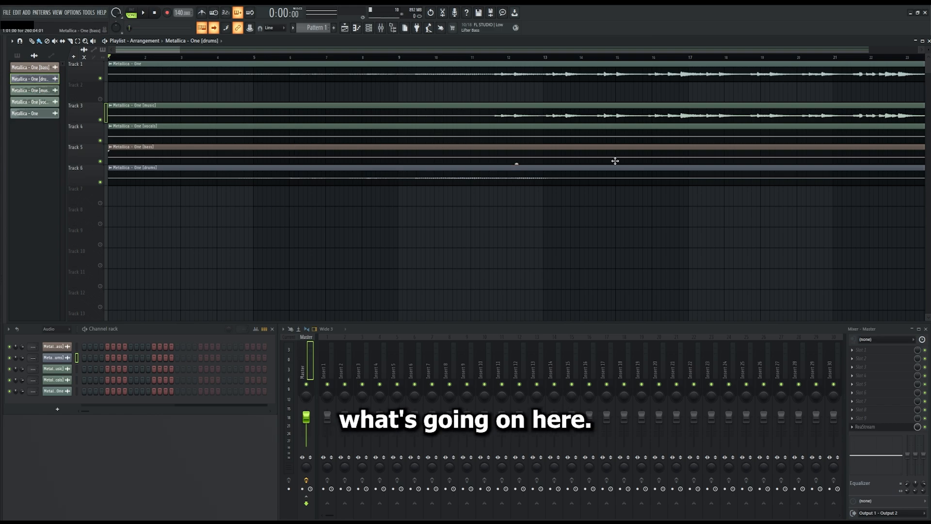
pyautogui.scroll(-5, 308, 95)
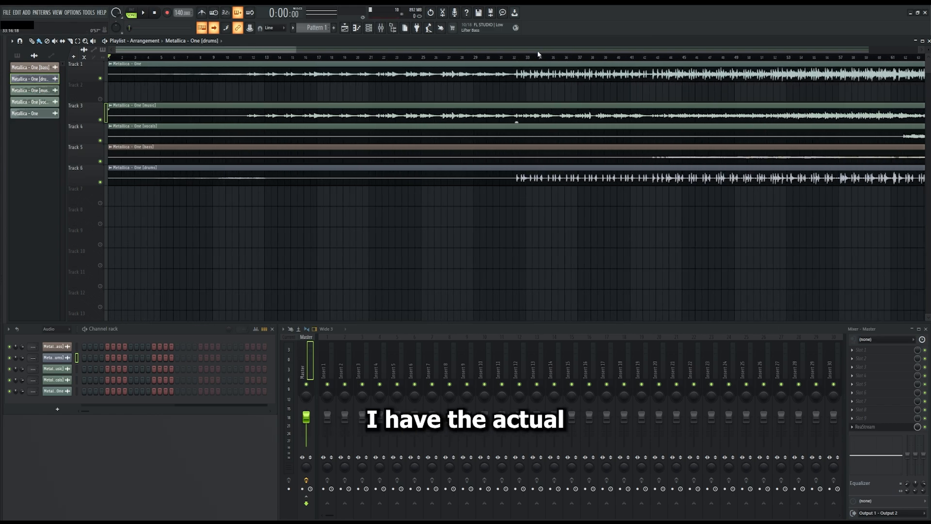
pyautogui.rightClick(100, 79)
pyautogui.scroll(-2, 506, 91)
pyautogui.scroll(-2, 505, 91)
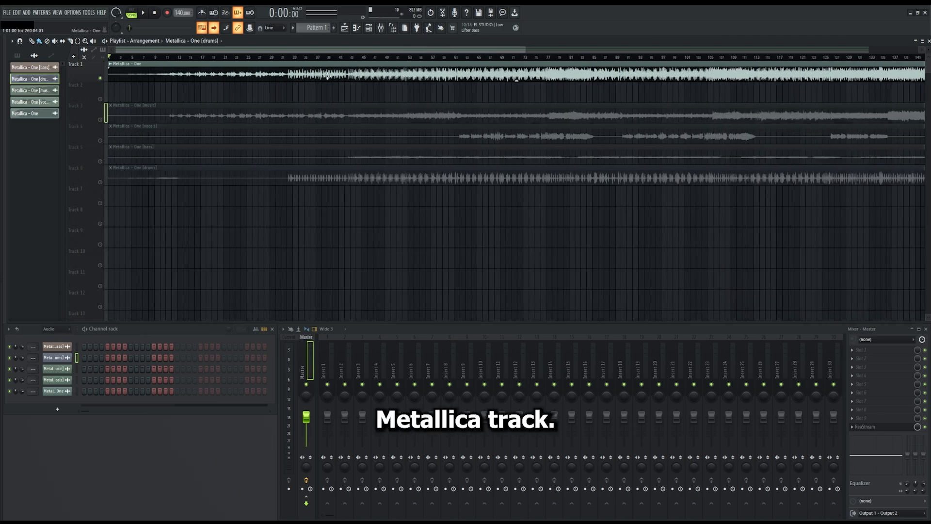
pyautogui.click(300, 57)
pyautogui.press('space')
pyautogui.press('space')
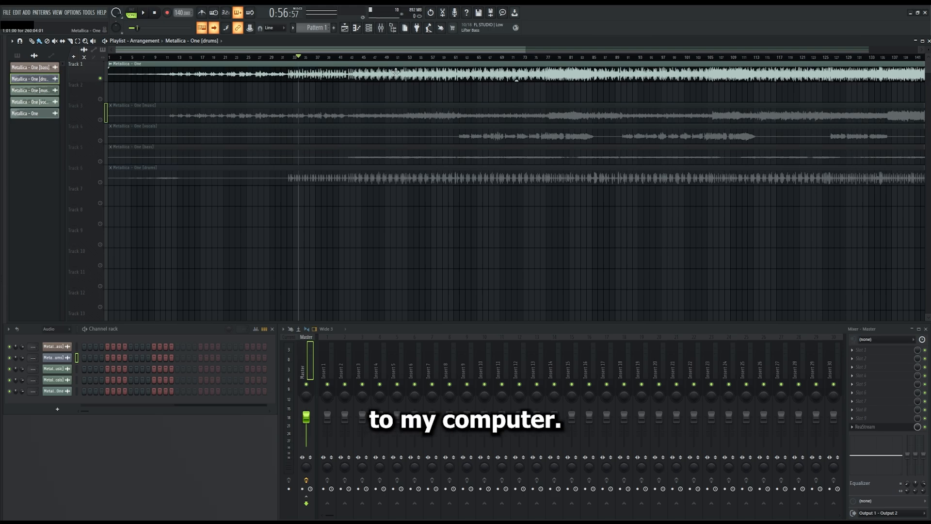
# - Solo the drums stem track, play it from bar 36, and mute it after listening
pyautogui.scroll(5, 139, 117)
pyautogui.moveTo(163, 58); pyautogui.dragTo(99, 59)
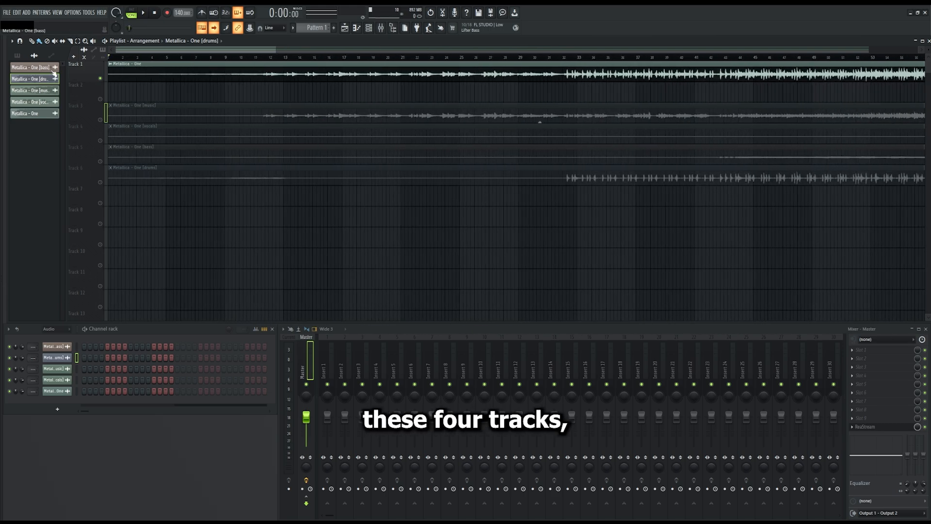
pyautogui.scroll(7, 141, 117)
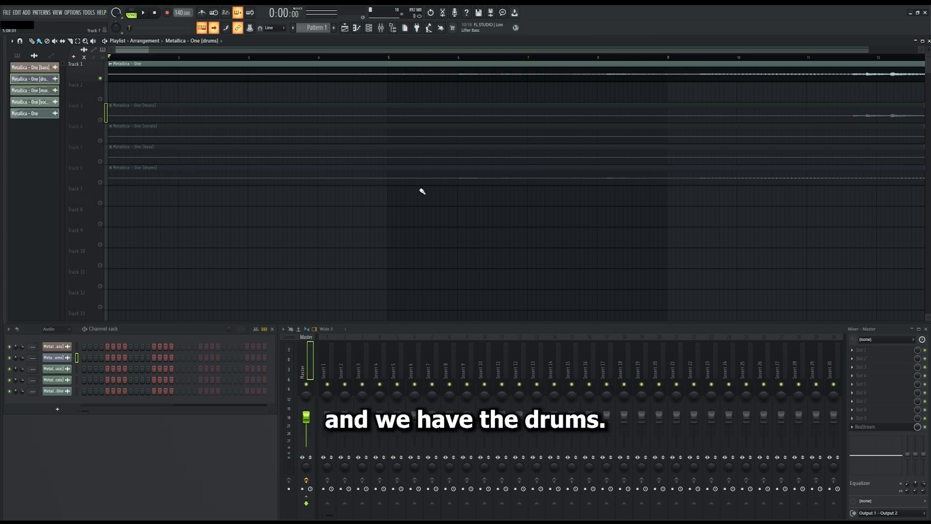
pyautogui.scroll(-5, 609, 175)
pyautogui.scroll(2, 642, 179)
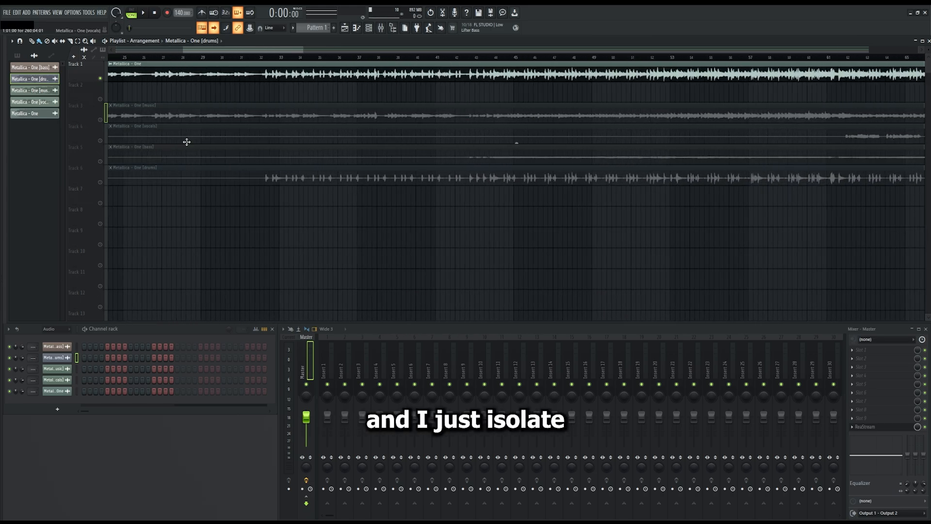
pyautogui.rightClick(101, 182)
pyautogui.scroll(1, 349, 98)
pyautogui.click(297, 57)
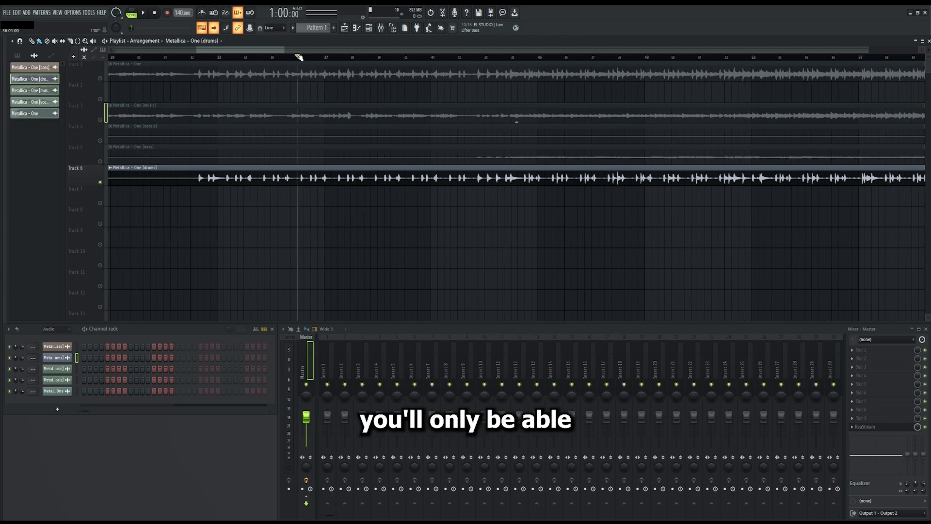
pyautogui.press('space')
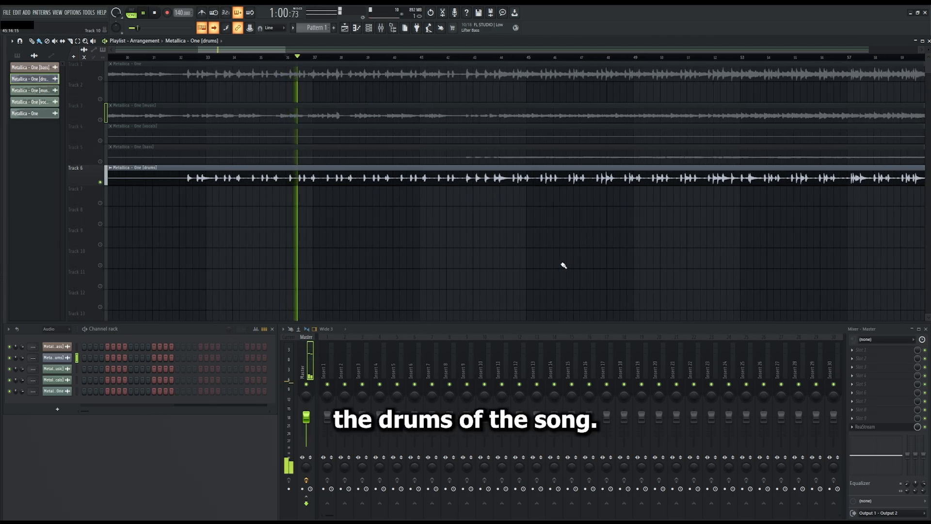
pyautogui.press('space')
pyautogui.click(100, 182)
# - Solo the vocals stem track, play it from about the 2:32 mark, and mute it after listening
pyautogui.scroll(-5, 603, 188)
pyautogui.scroll(3, 602, 189)
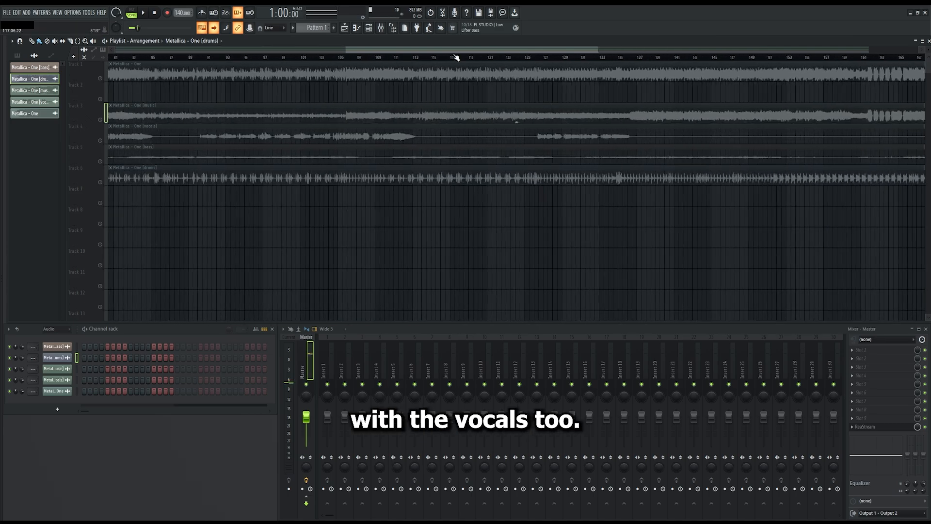
pyautogui.scroll(-1, 455, 58)
pyautogui.click(312, 57)
pyautogui.rightClick(101, 141)
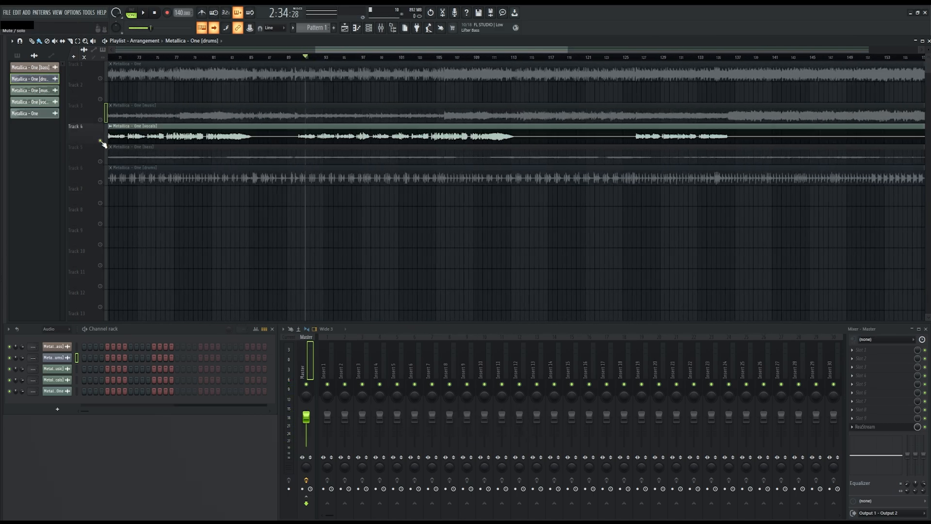
pyautogui.scroll(4, 285, 100)
pyautogui.click(247, 57)
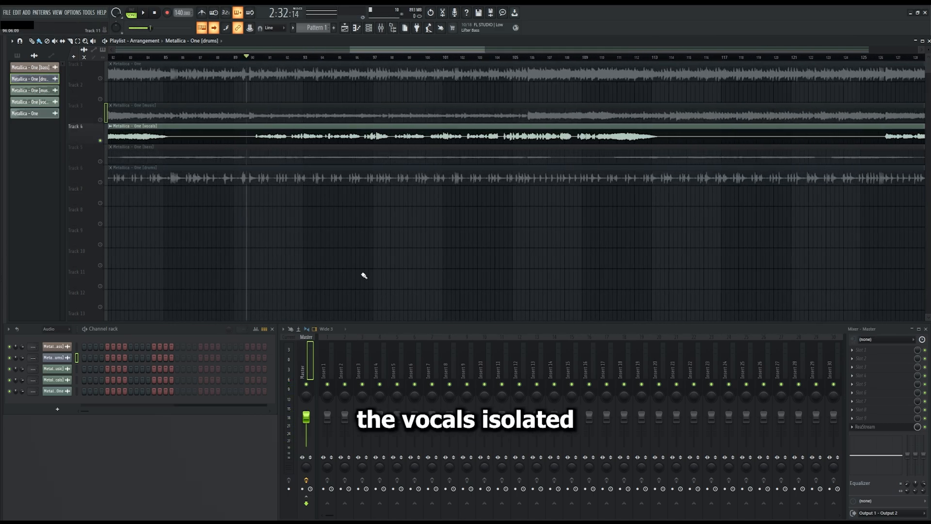
pyautogui.press('space')
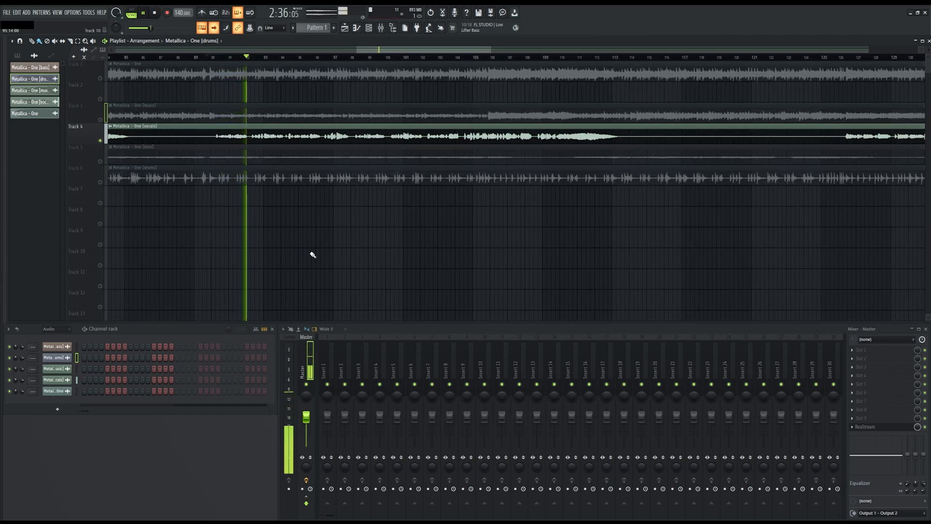
pyautogui.press('space')
pyautogui.click(101, 141)
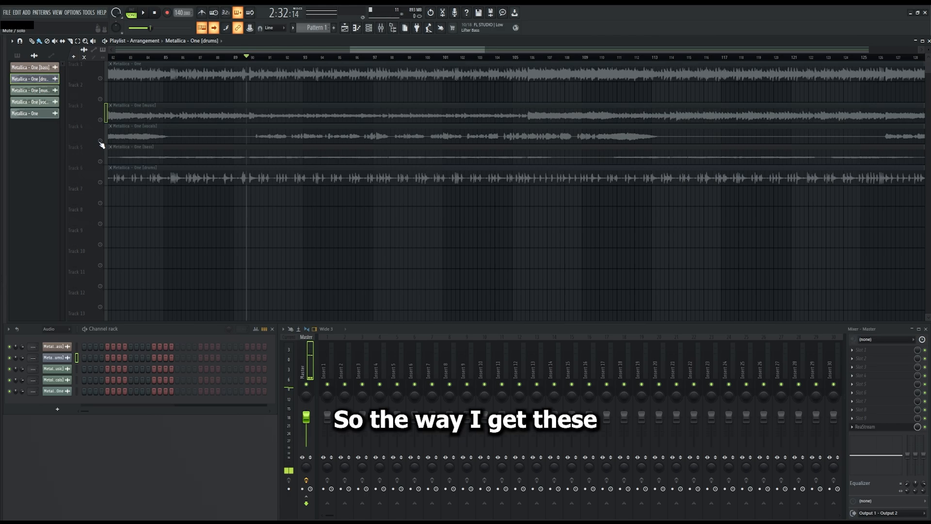
pyautogui.scroll(-4, 401, 179)
pyautogui.moveTo(256, 50); pyautogui.dragTo(112, 66)
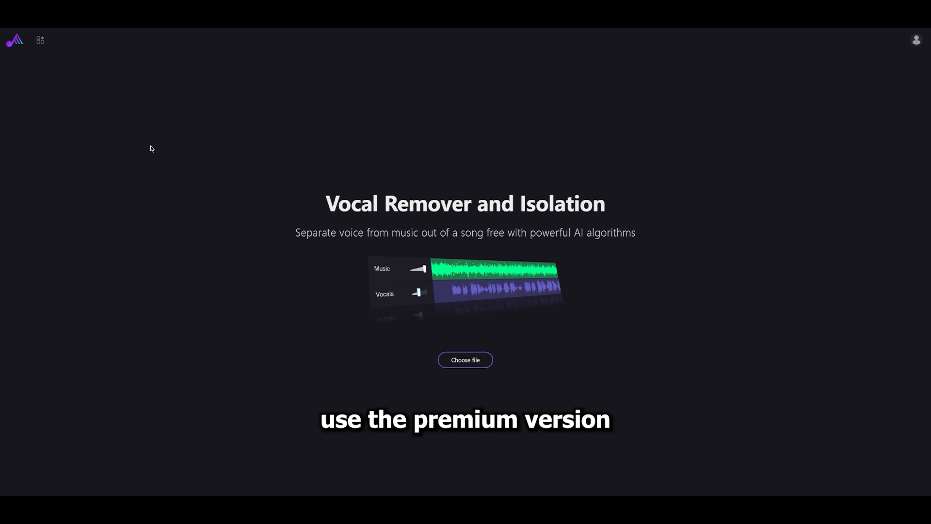
# - Switch to the vocalremover.org website, choose the Music Splitter mode, and load the song file for splitting
pyautogui.click(43, 44)
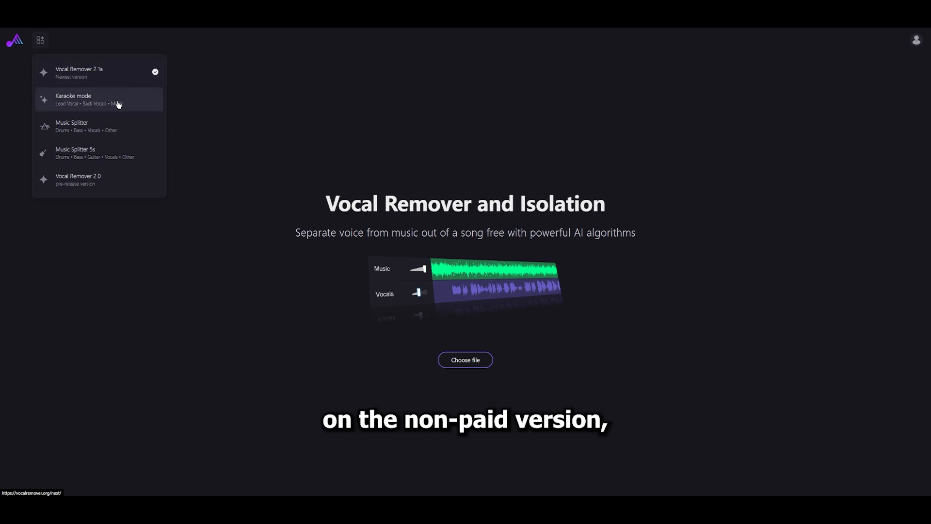
pyautogui.click(114, 130)
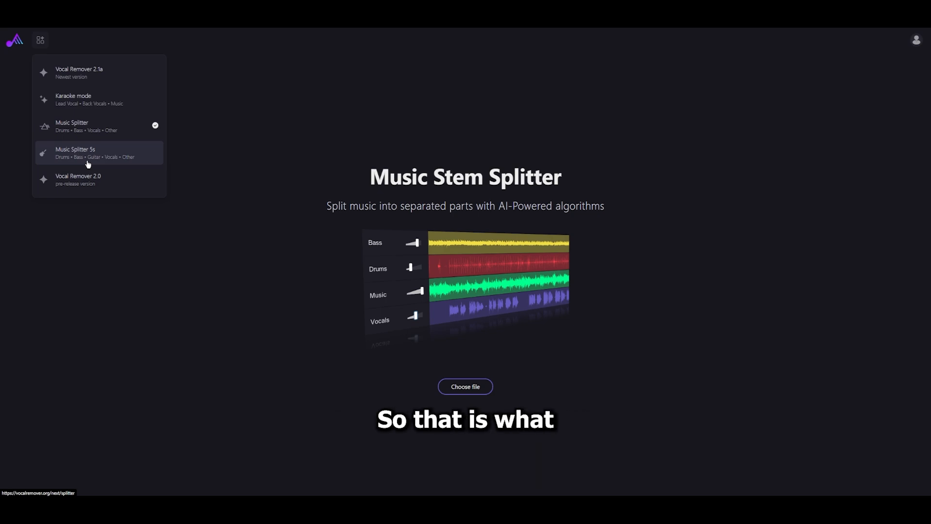
pyautogui.click(118, 128)
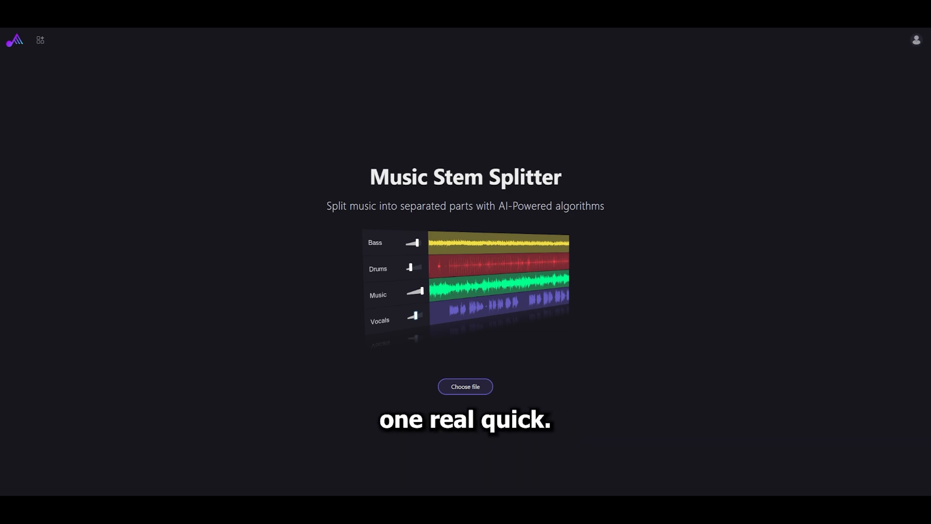
pyautogui.click(464, 301)
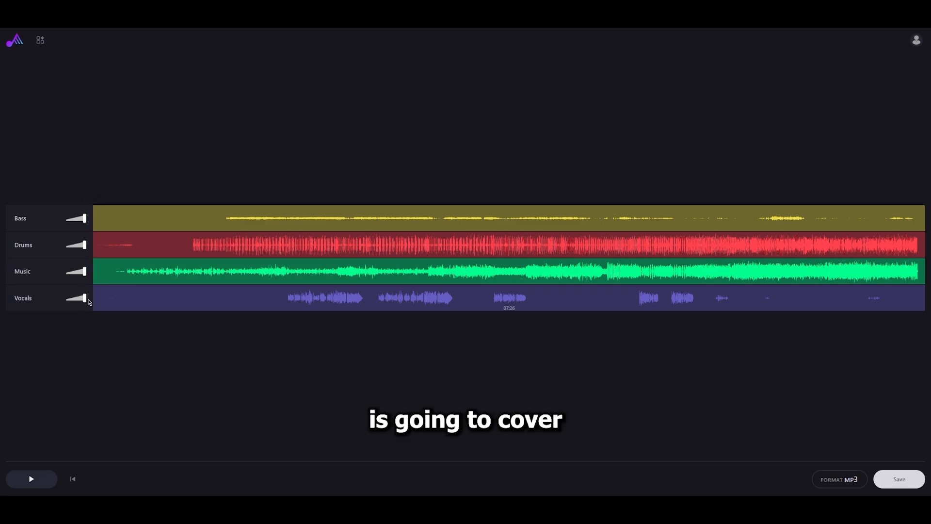
# - Lower the vocals, drums and bass stems to zero and preview two passages of the music stem alone
pyautogui.moveTo(83, 298); pyautogui.dragTo(66, 299)
pyautogui.moveTo(86, 246); pyautogui.dragTo(66, 219)
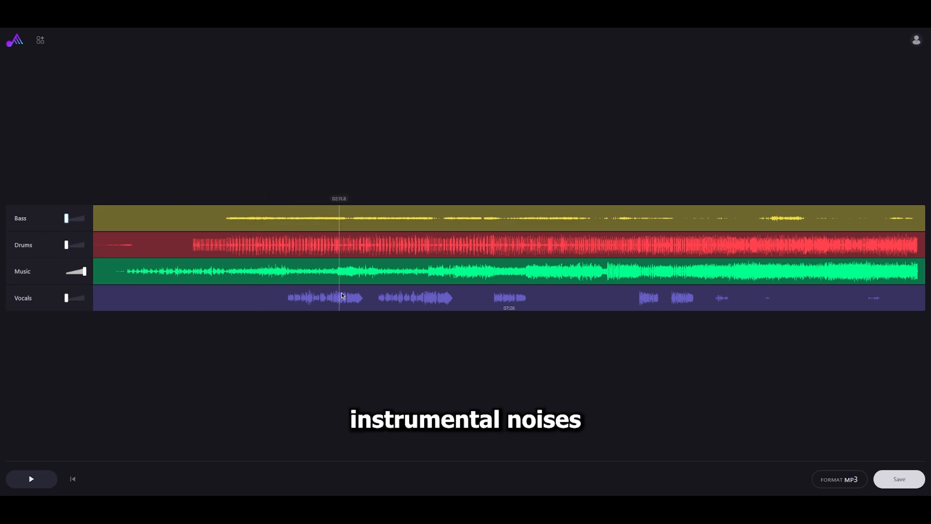
pyautogui.click(160, 291)
pyautogui.click(31, 479)
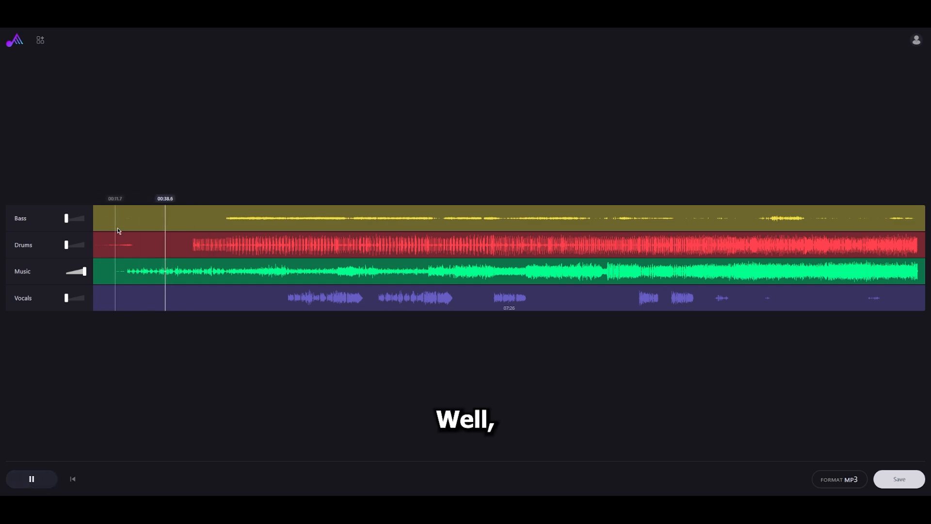
pyautogui.press('space')
pyautogui.click(267, 281)
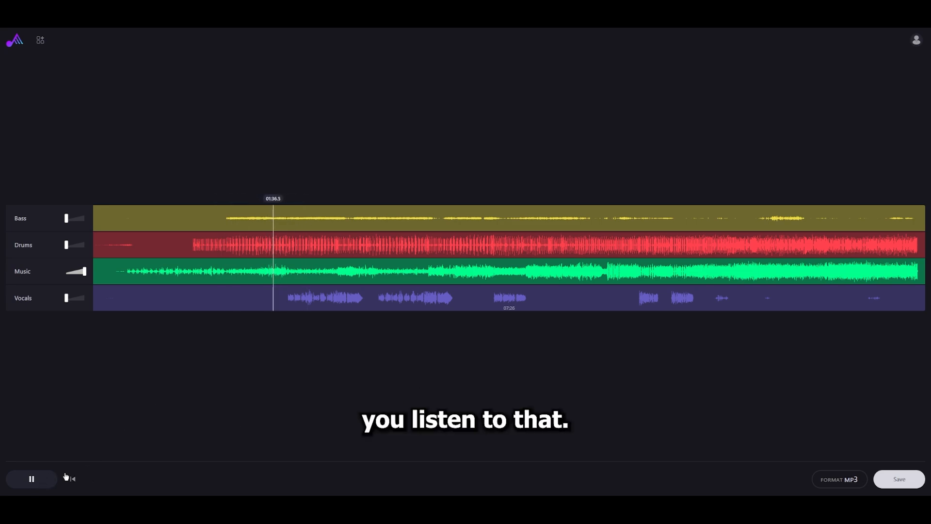
pyautogui.click(36, 482)
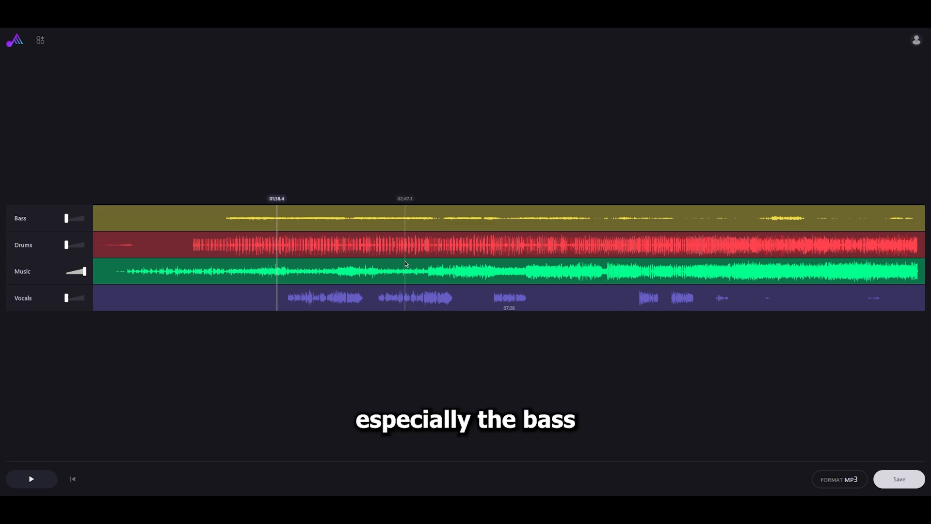
# - Silence the music stem, raise the bass stem to full volume, and preview the bass alone
pyautogui.moveTo(88, 274); pyautogui.dragTo(43, 258)
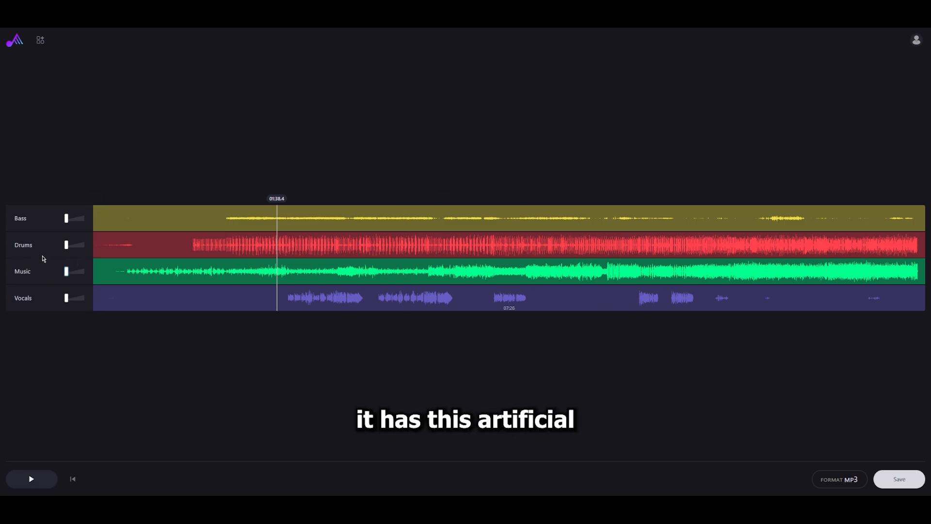
pyautogui.moveTo(67, 220); pyautogui.dragTo(96, 220)
pyautogui.click(247, 228)
pyautogui.click(32, 484)
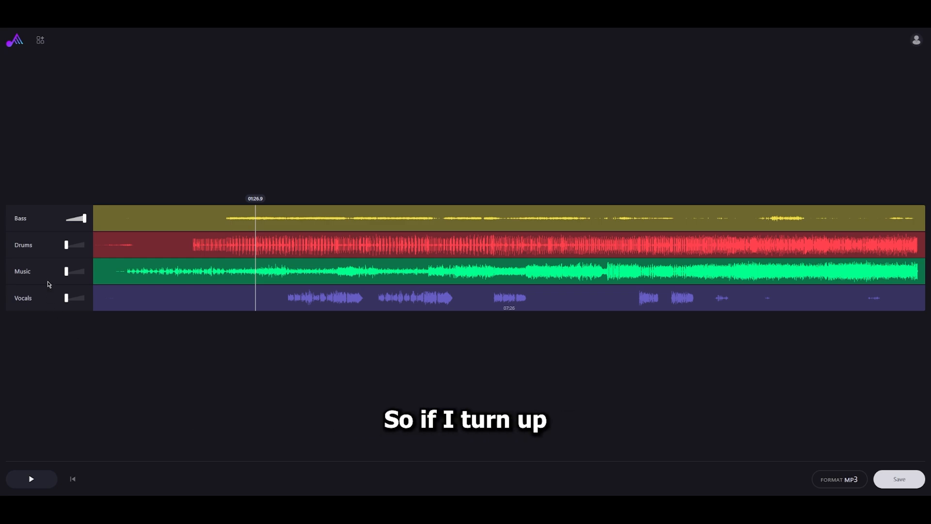
# - Restore the drums, music and vocals stems to full volume and play the complete mix
pyautogui.moveTo(67, 244); pyautogui.dragTo(207, 331)
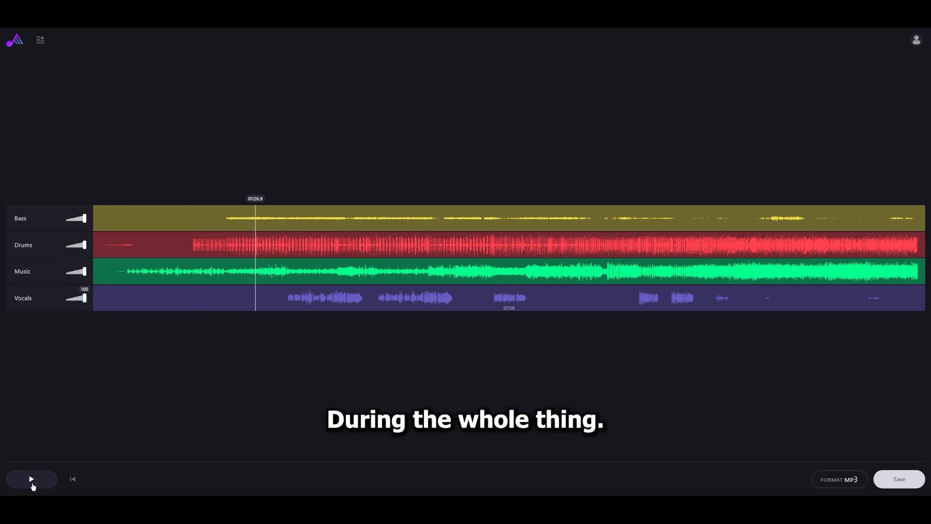
pyautogui.click(31, 480)
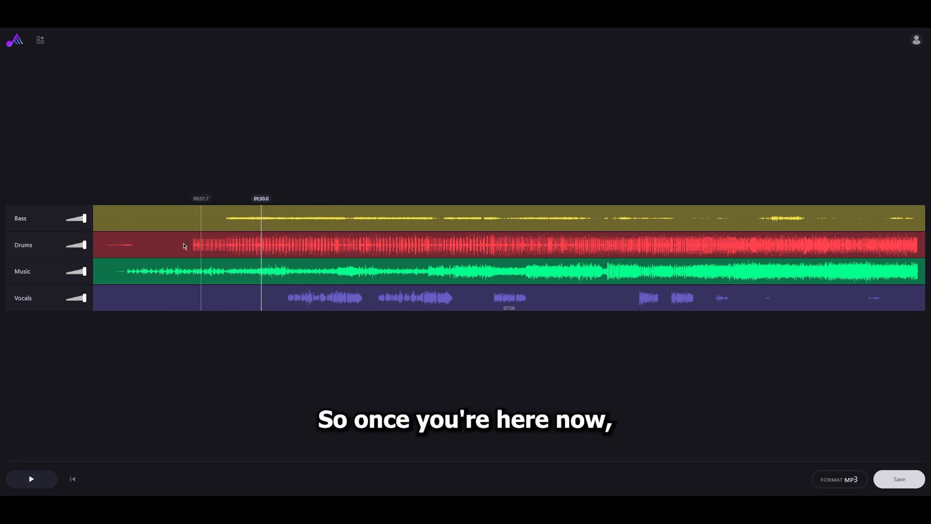
# - Save the bass stem in FLAC format with drums, music and vocals at zero, and turn the drums back up
pyautogui.click(896, 484)
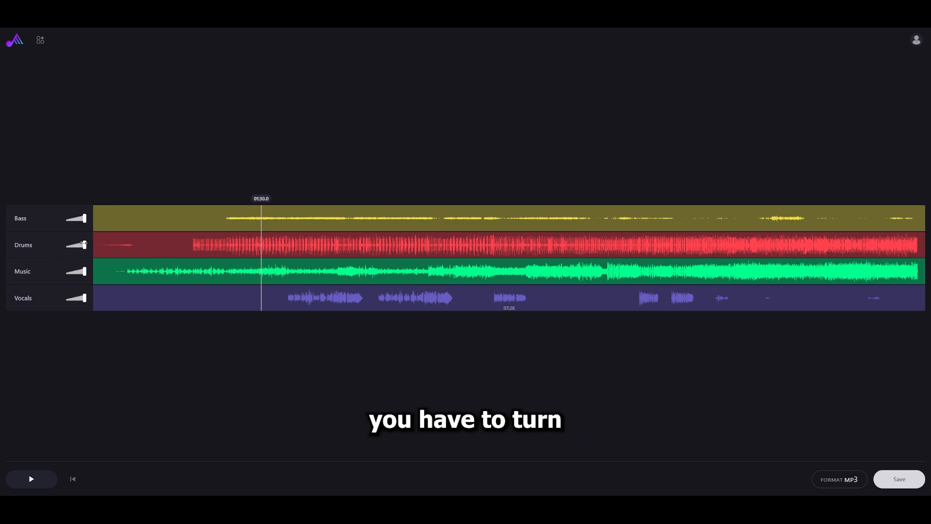
pyautogui.moveTo(84, 245); pyautogui.dragTo(64, 297)
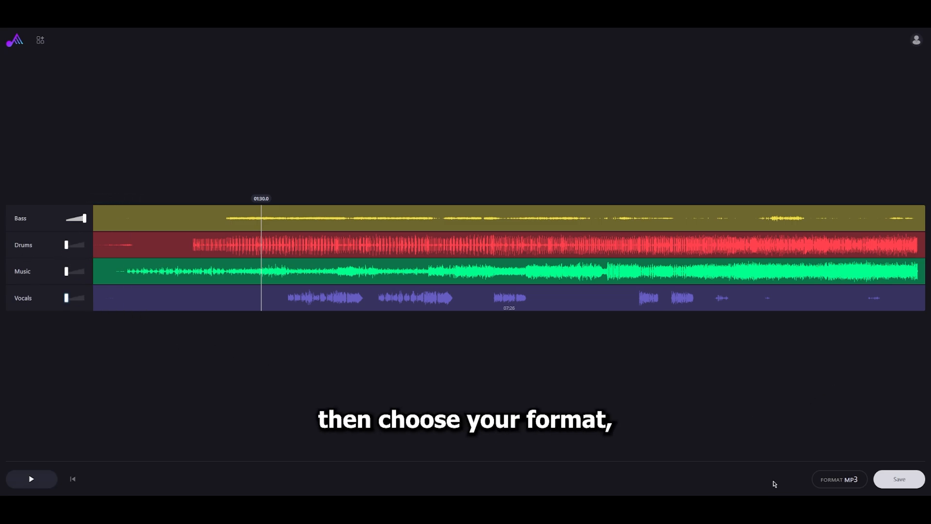
pyautogui.click(839, 480)
pyautogui.click(839, 424)
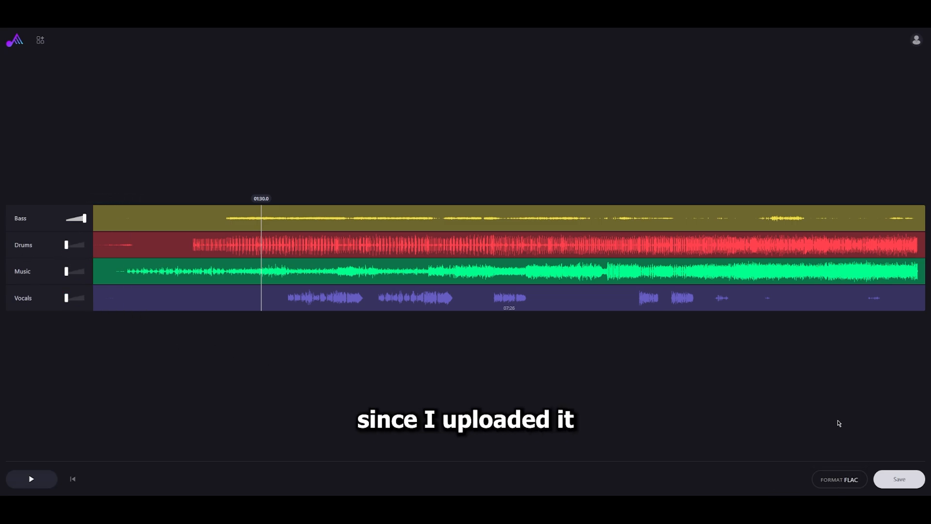
pyautogui.click(898, 479)
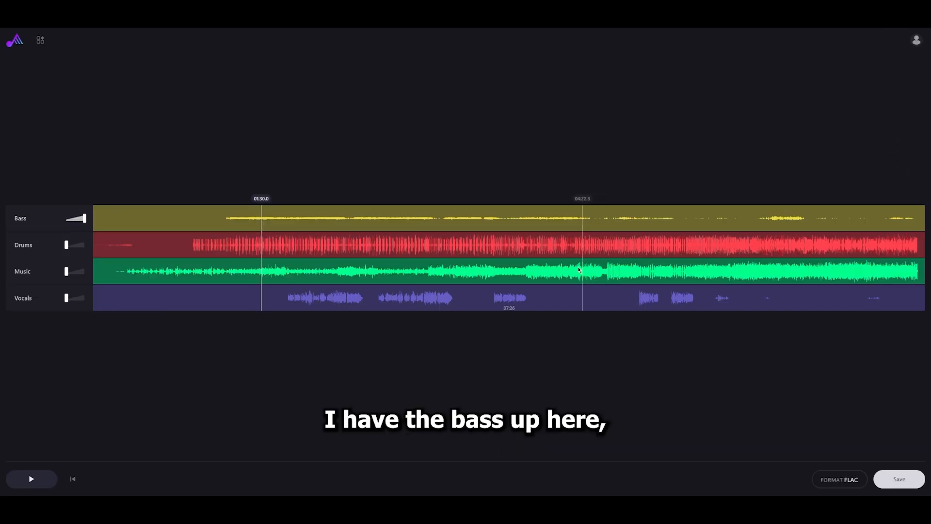
pyautogui.moveTo(67, 246); pyautogui.dragTo(85, 244)
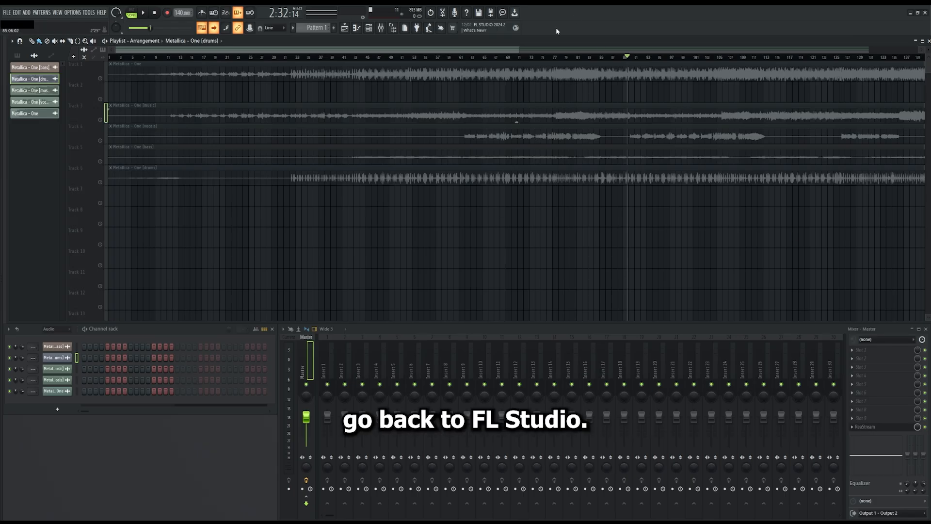
# - Switch to FL Studio and look over the original song and its music, vocals, bass and drums clips
pyautogui.click(149, 65)
pyautogui.scroll(6, 121, 141)
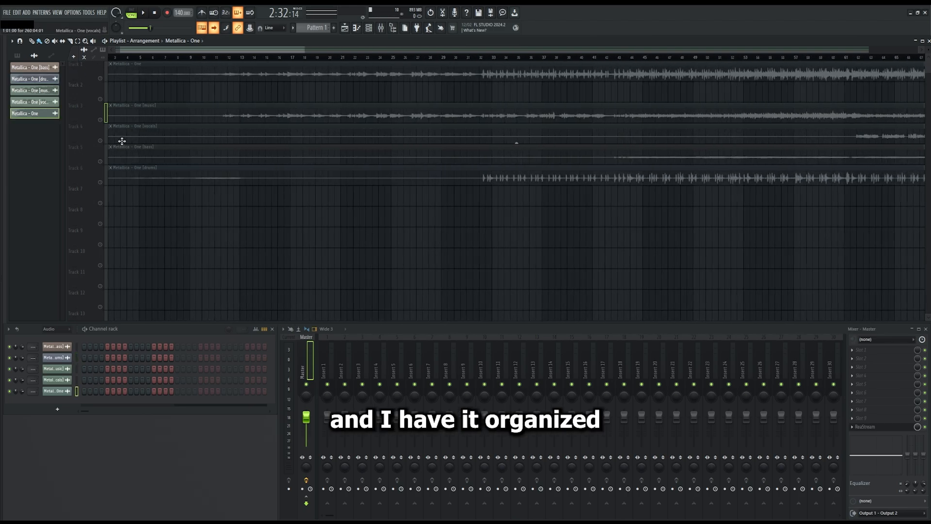
pyautogui.scroll(-1, 150, 123)
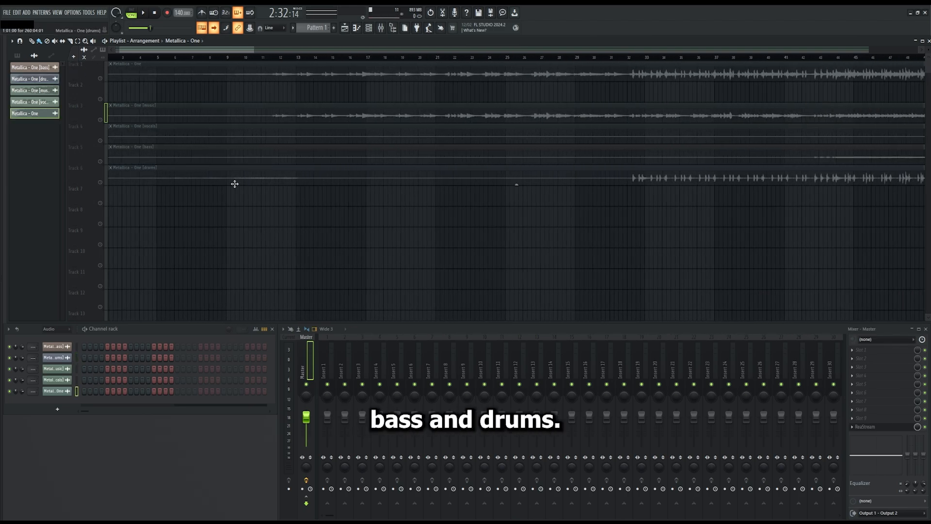
pyautogui.scroll(-3, 354, 271)
pyautogui.scroll(-2, 369, 242)
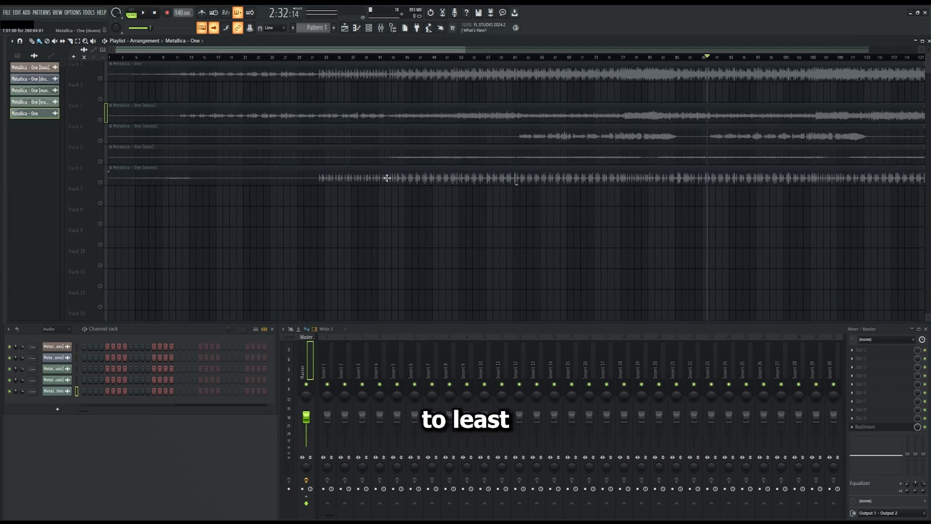
# - Unmute the music stem's track in the playlist and place the playhead at 3:52, where its waveform becomes louder
pyautogui.scroll(-1, 434, 295)
pyautogui.scroll(-2, 436, 296)
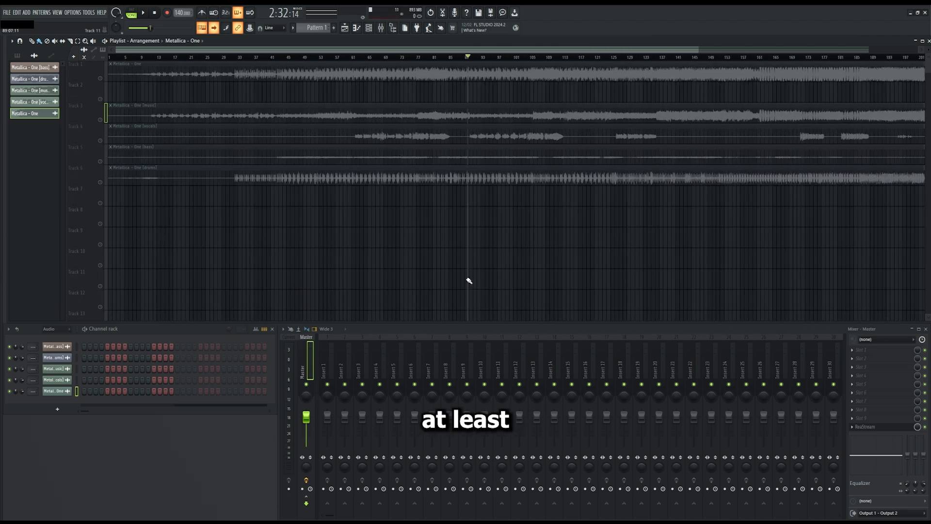
pyautogui.scroll(-2, 538, 203)
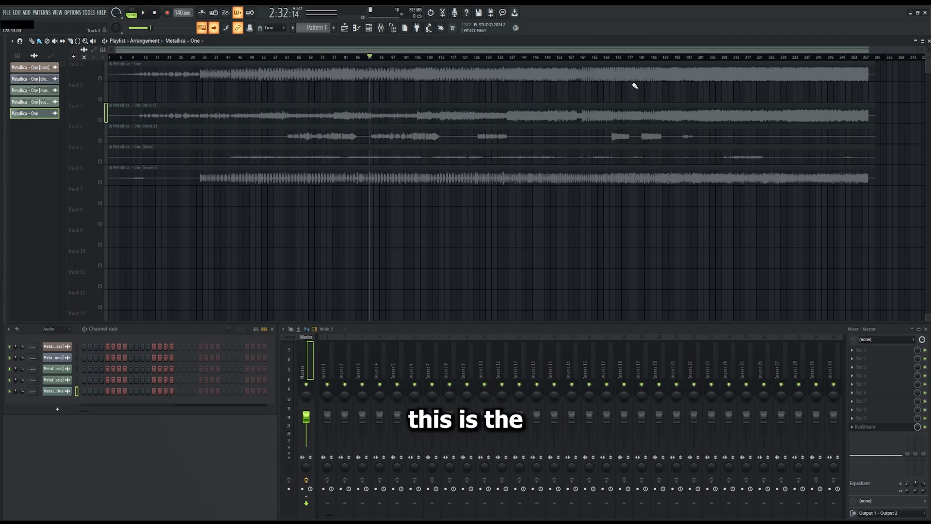
pyautogui.scroll(2, 117, 112)
pyautogui.scroll(3, 118, 112)
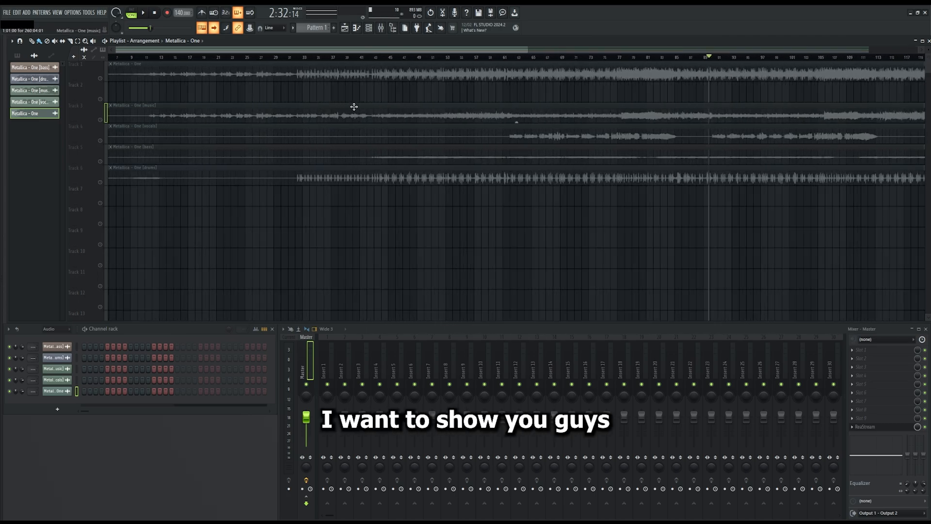
pyautogui.scroll(-4, 353, 106)
pyautogui.click(563, 58)
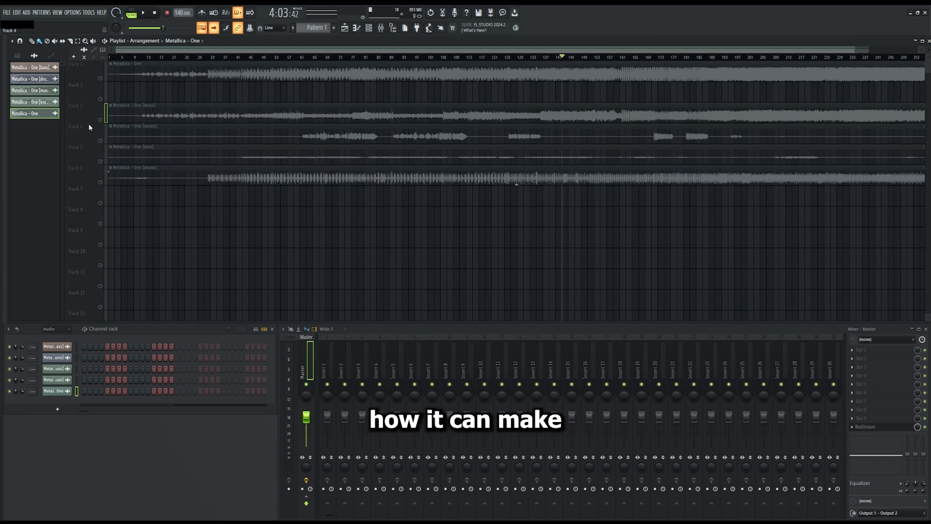
pyautogui.click(100, 120)
pyautogui.scroll(3, 540, 125)
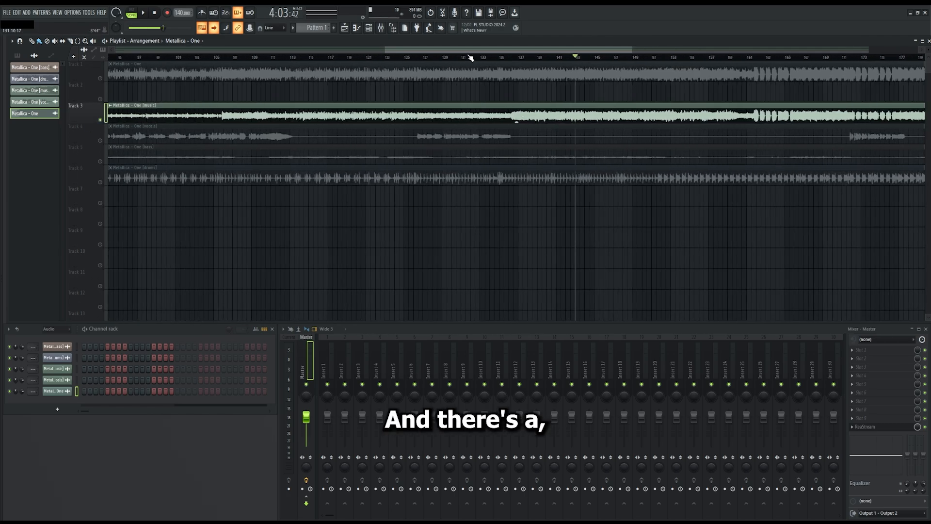
pyautogui.click(513, 57)
pyautogui.scroll(3, 572, 150)
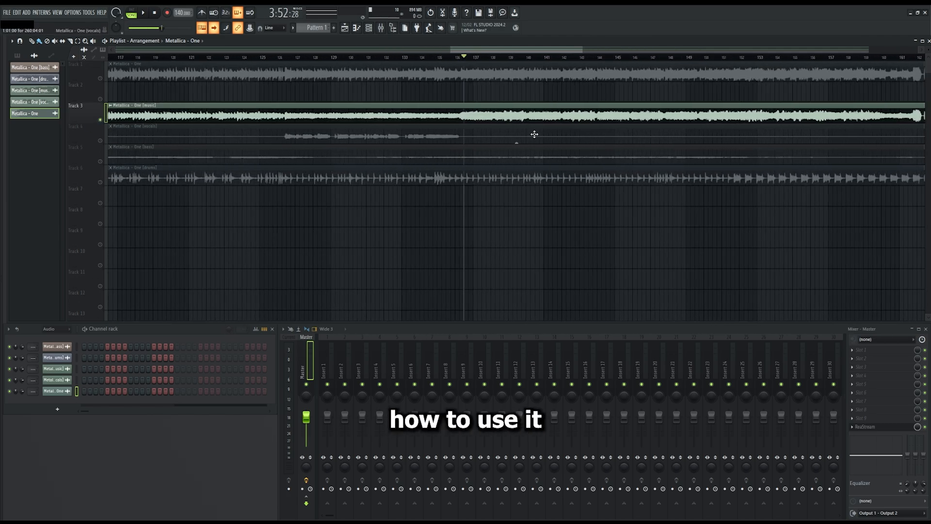
# - Lower the music clip's channel pitch with time stretching left in Resample mode, and close its settings
pyautogui.scroll(-4, 531, 134)
pyautogui.scroll(4, 596, 122)
pyautogui.doubleClick(461, 116)
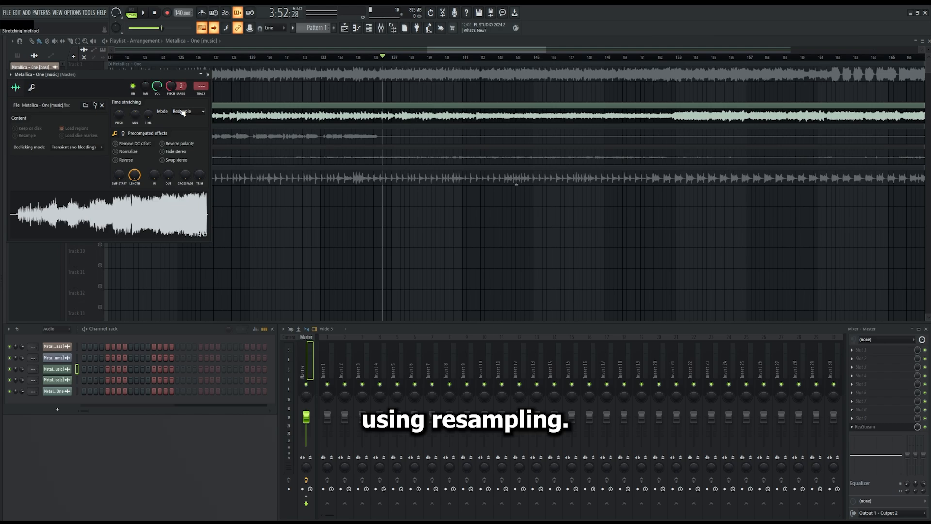
pyautogui.click(207, 74)
# - Play the lowered music clip from the start of its louder section at 4:20, and stop playback
pyautogui.scroll(-4, 578, 131)
pyautogui.scroll(2, 575, 130)
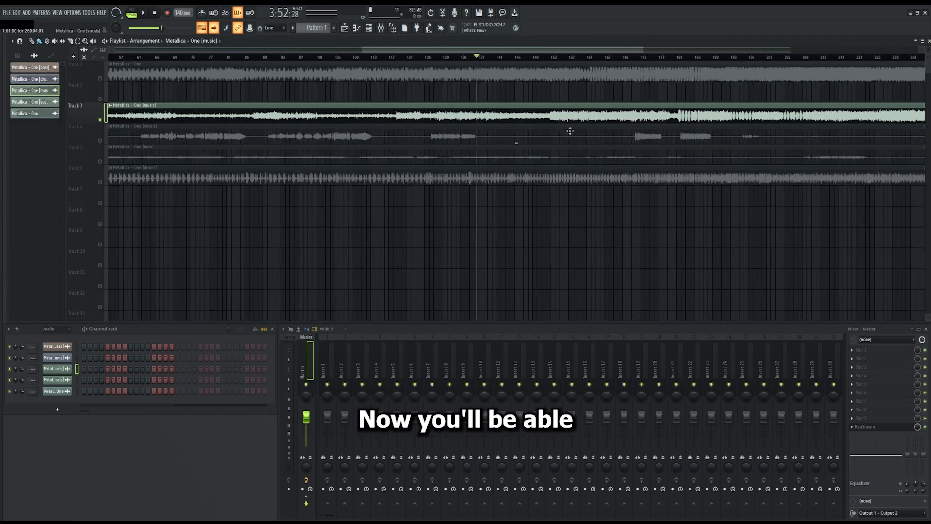
pyautogui.click(533, 59)
pyautogui.press('space')
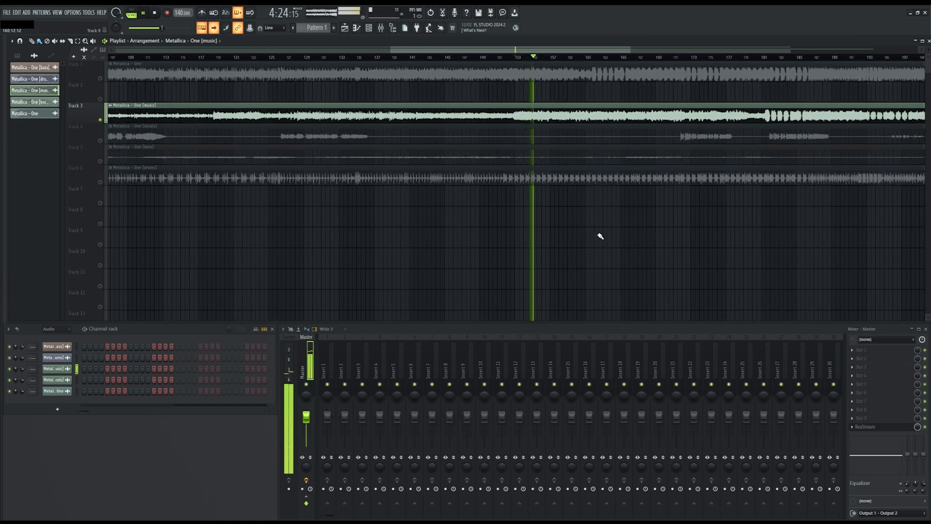
pyautogui.press('space')
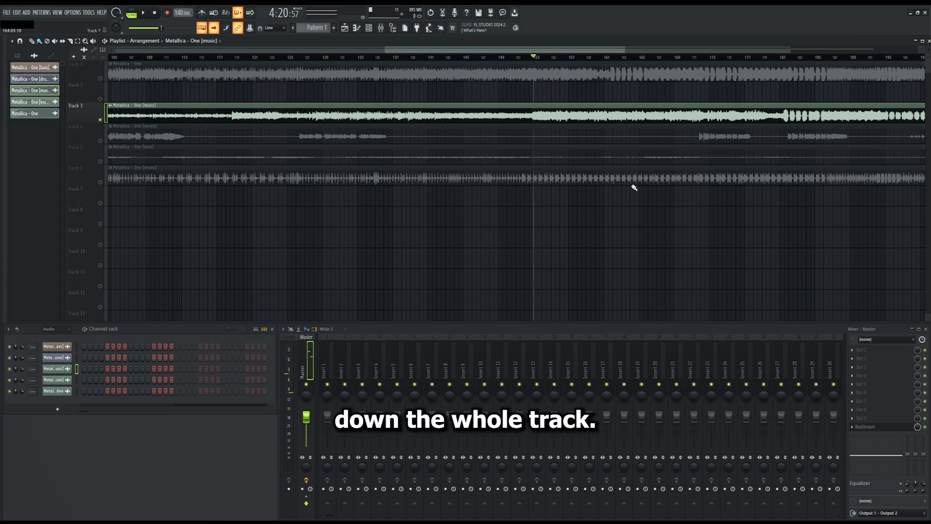
# - Review the music clip's time-stretching modes, keep Resample, and restore the clip's original pitch
pyautogui.doubleClick(580, 113)
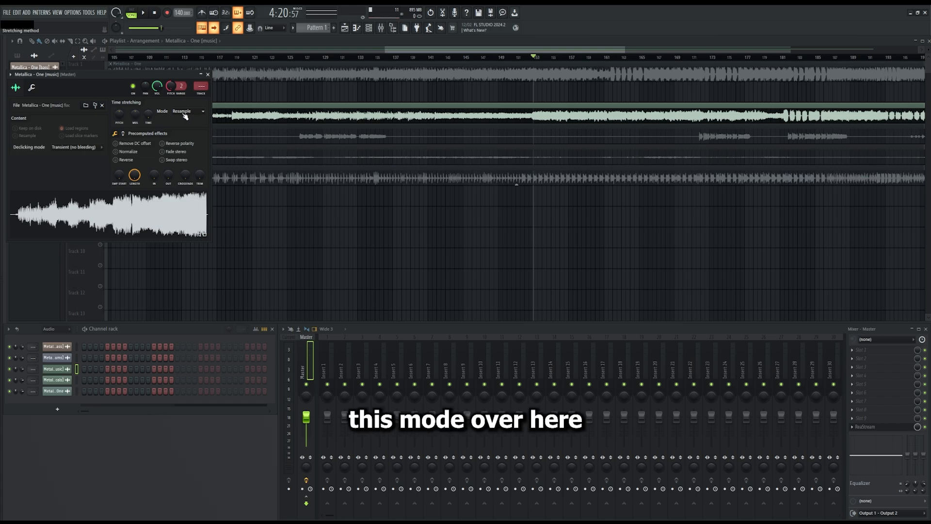
pyautogui.scroll(2, 307, 80)
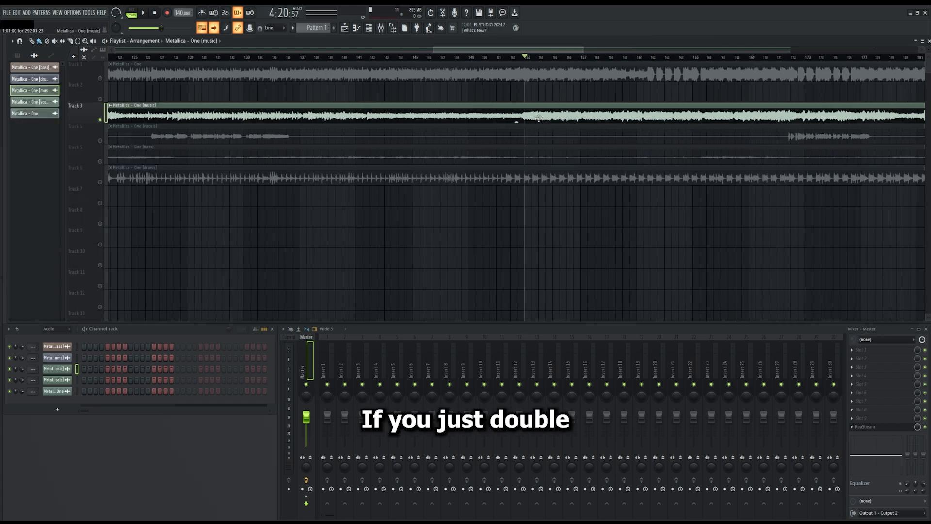
pyautogui.doubleClick(199, 118)
pyautogui.moveTo(81, 74); pyautogui.dragTo(220, 95)
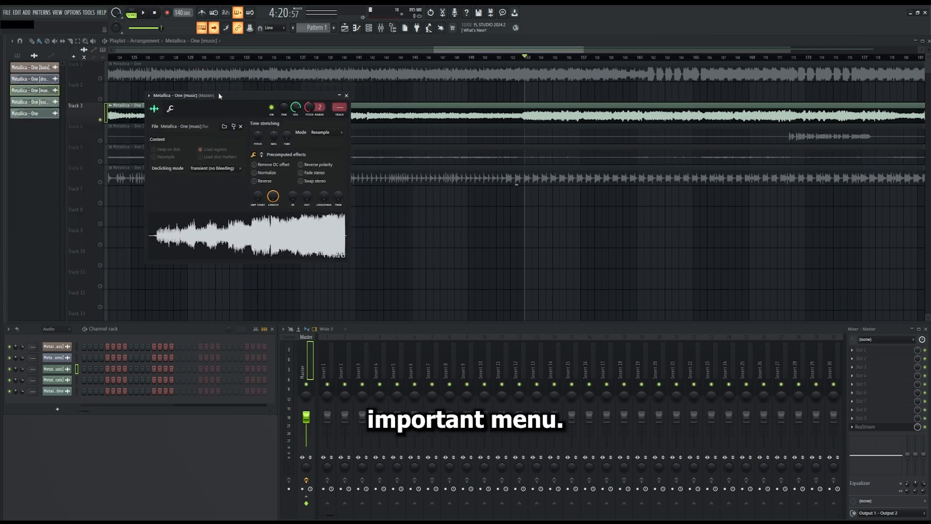
pyautogui.click(330, 134)
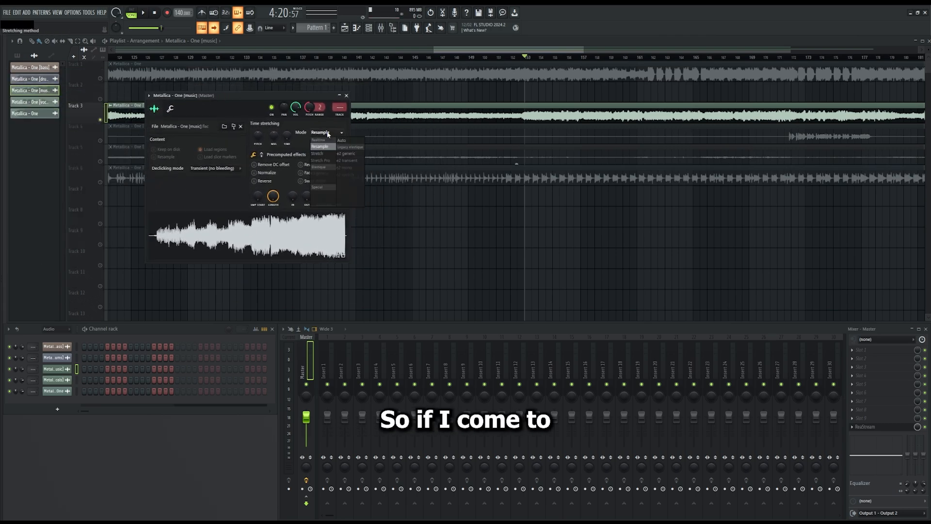
pyautogui.click(329, 136)
pyautogui.click(330, 136)
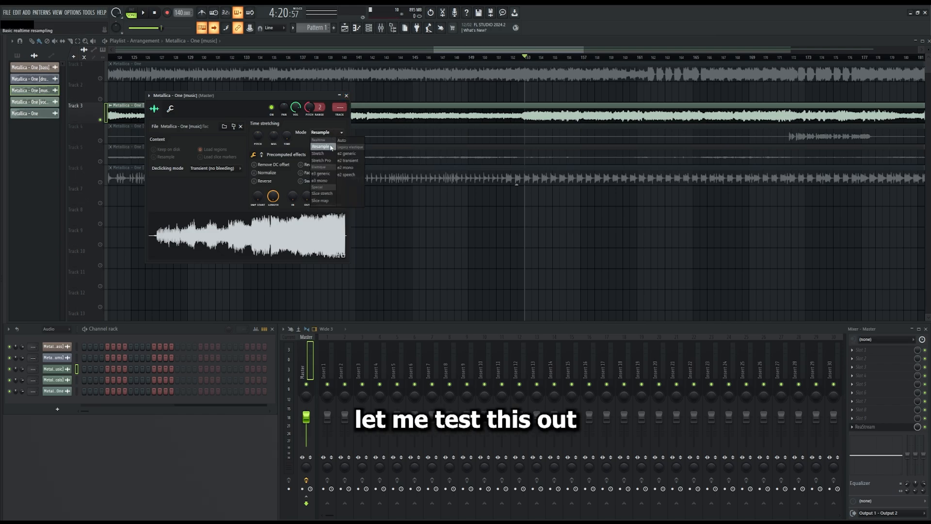
pyautogui.moveTo(309, 107); pyautogui.dragTo(309, 83)
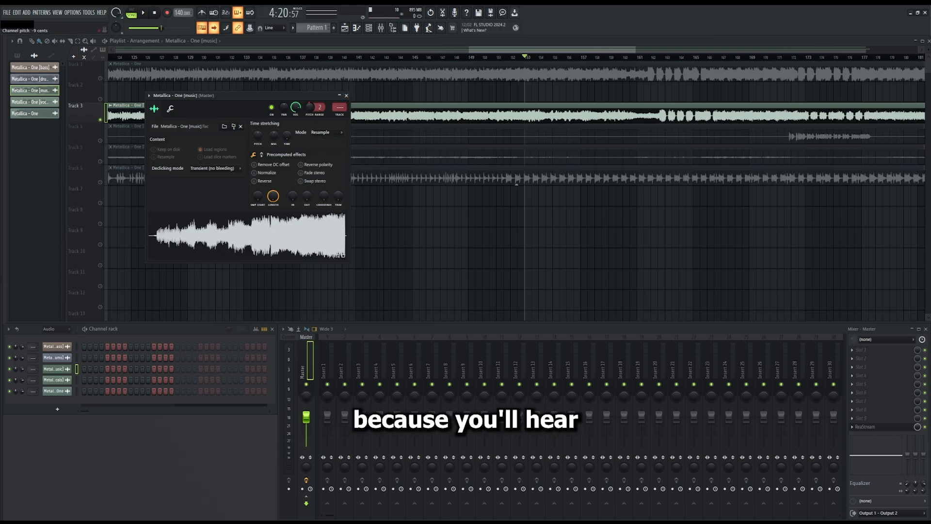
pyautogui.click(346, 95)
# - Mute the music track, unmute the vocals track, and play the vocals from their first phrase at 1:44
pyautogui.scroll(-4, 380, 119)
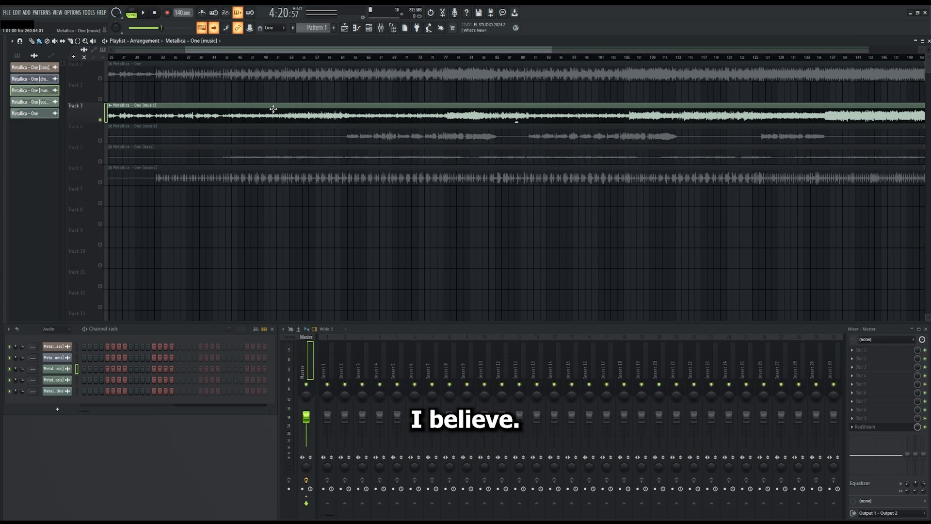
pyautogui.scroll(4, 366, 118)
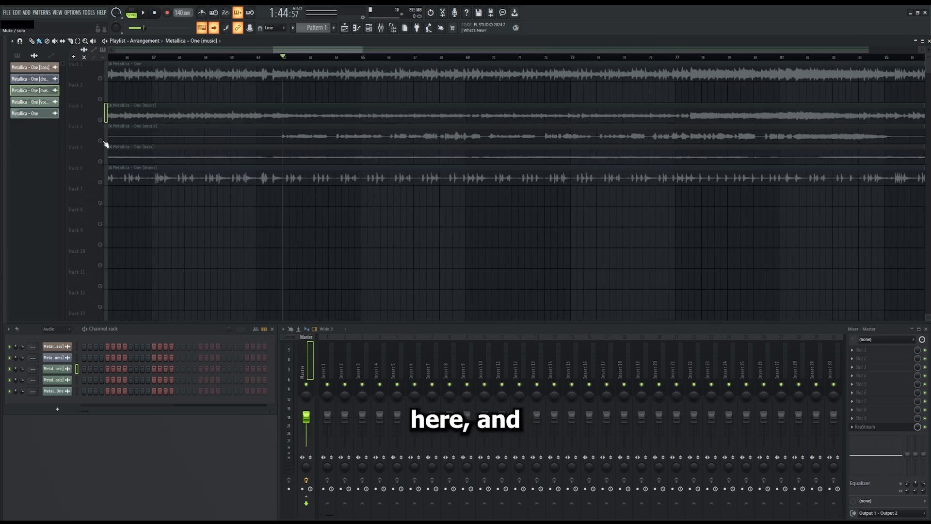
pyautogui.click(100, 141)
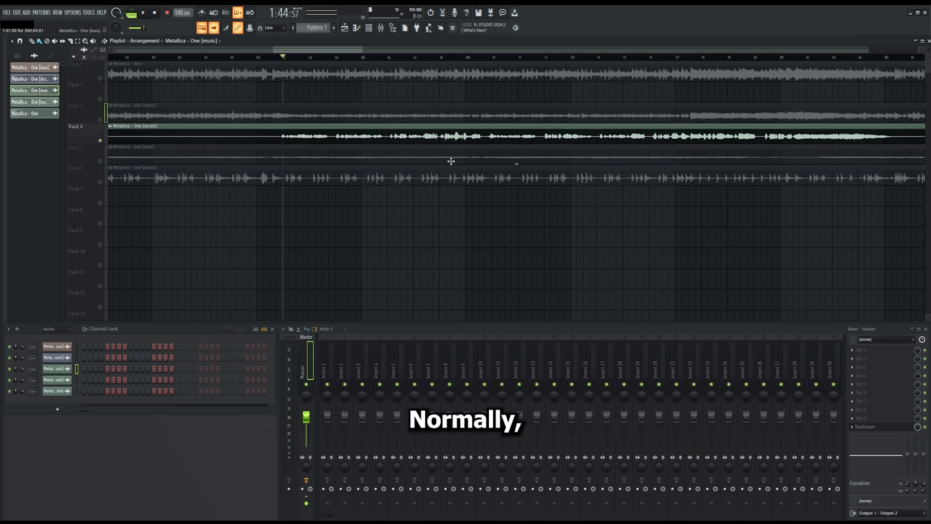
pyautogui.press('space')
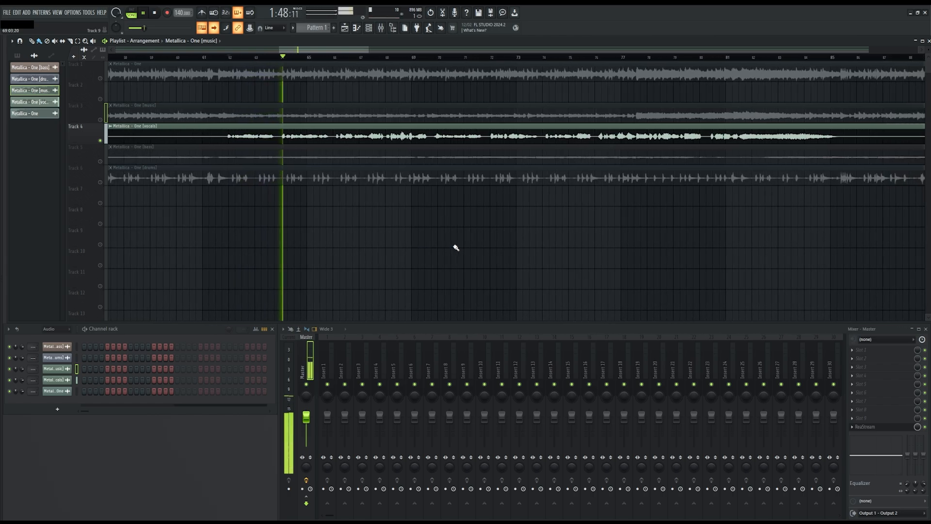
pyautogui.press('space')
# - Lower the vocals clip's channel pitch in Resample mode and play the result from 1:57
pyautogui.doubleClick(321, 140)
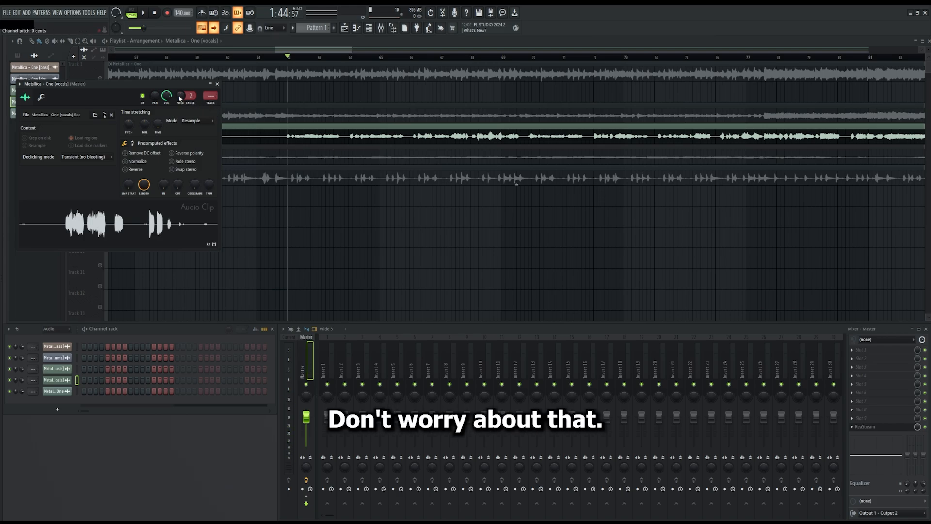
pyautogui.click(218, 85)
pyautogui.click(394, 57)
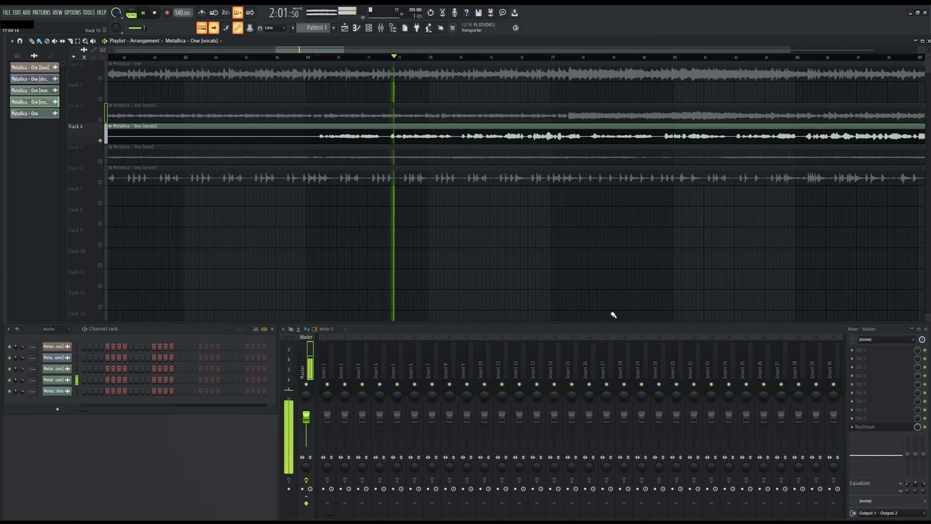
pyautogui.press('space')
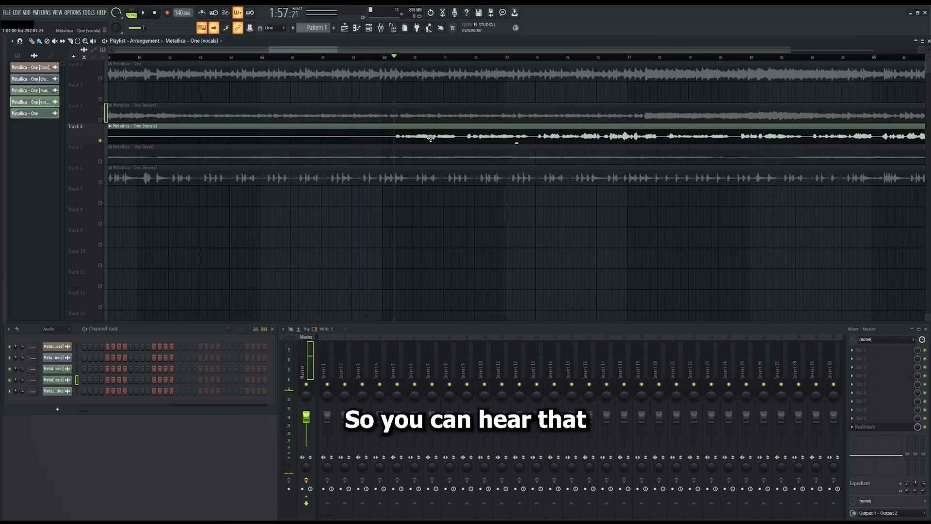
# - Restore the vocals clip's original pitch and return the playhead to the start of the vocals at 1:44
pyautogui.doubleClick(431, 138)
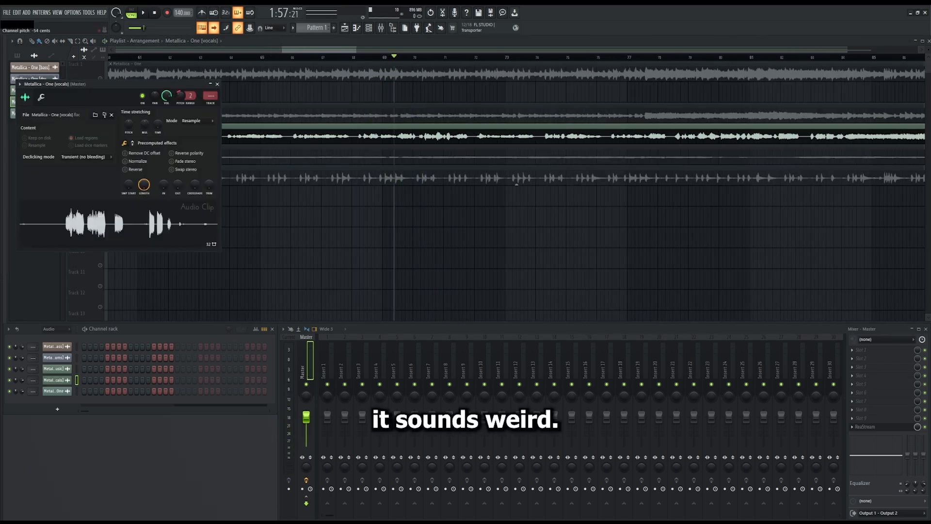
pyautogui.click(217, 84)
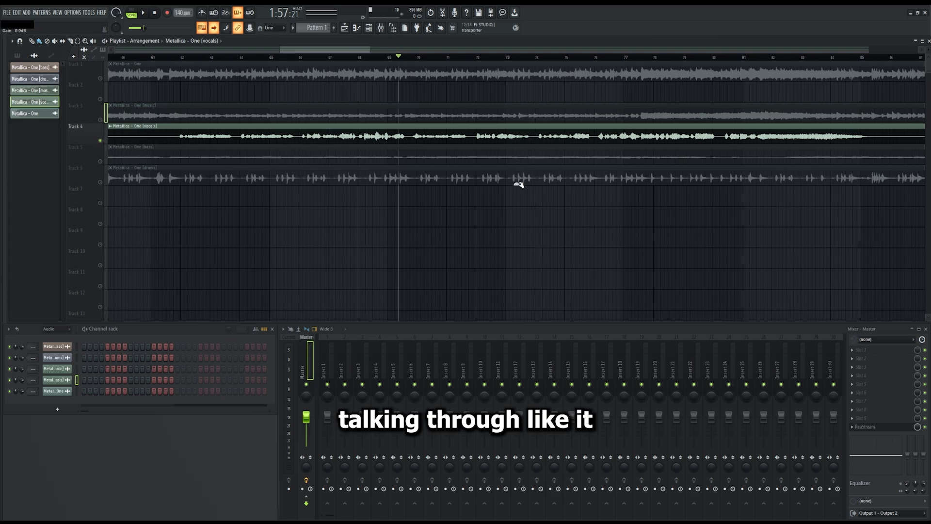
pyautogui.scroll(-2, 520, 164)
pyautogui.scroll(2, 408, 117)
pyautogui.click(258, 58)
pyautogui.scroll(3, 258, 102)
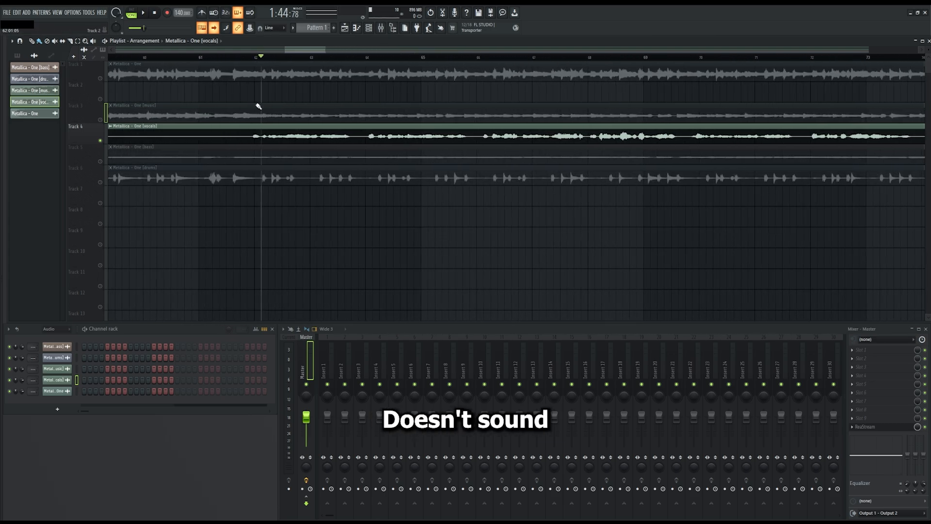
# - Set the vocals clip's pitch range to 4, try shifting its pitch, and return it to 0 cents
pyautogui.doubleClick(270, 133)
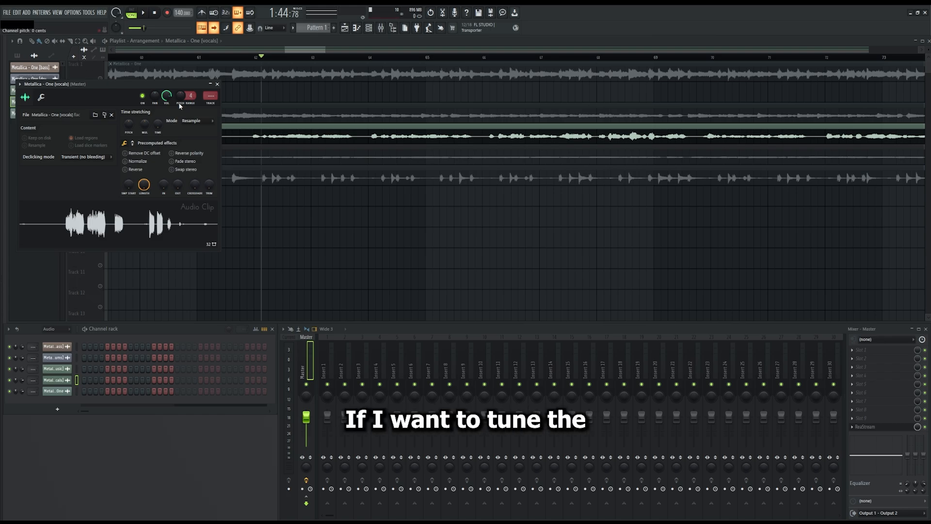
pyautogui.moveTo(184, 100); pyautogui.dragTo(183, 82)
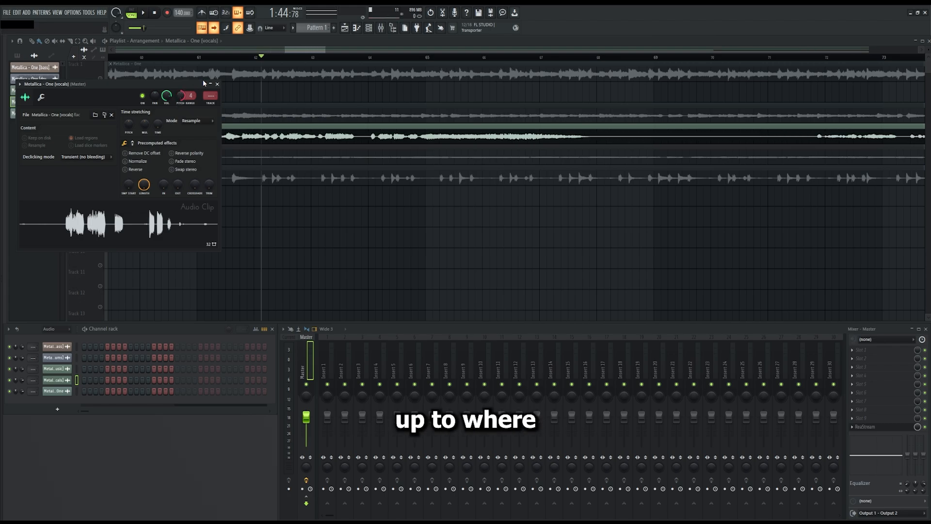
pyautogui.moveTo(180, 97); pyautogui.dragTo(181, 116)
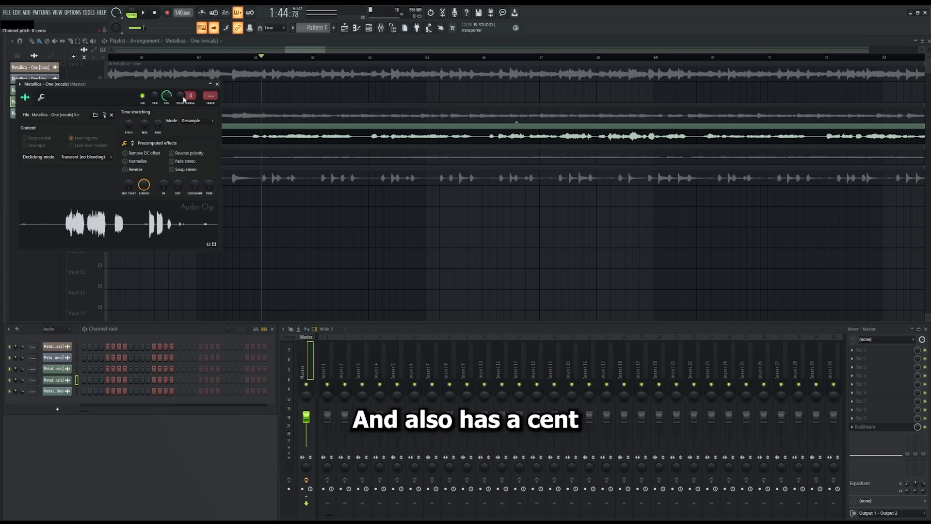
pyautogui.moveTo(181, 99); pyautogui.dragTo(181, 99)
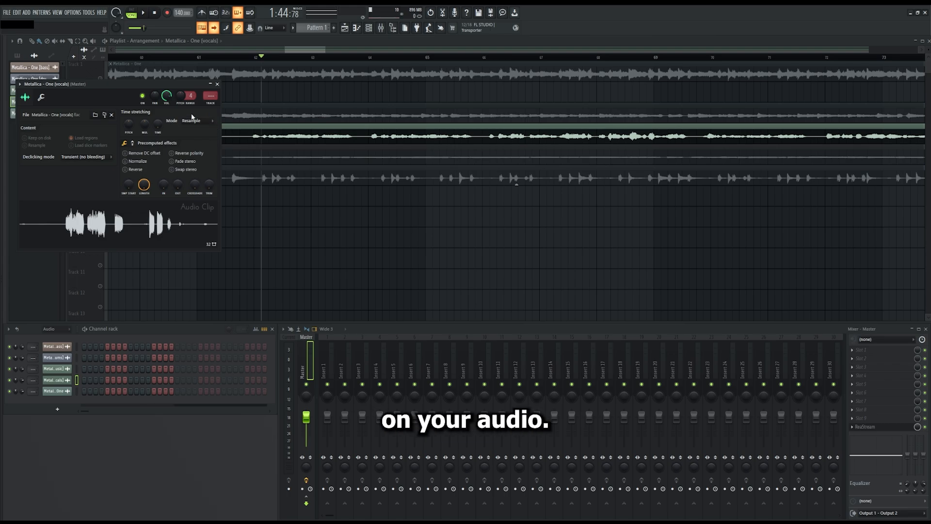
# - Switch the vocals clip to Stretch Pro mode, lower its pitch with the range at 2, and move the playhead to 1:46
pyautogui.click(200, 122)
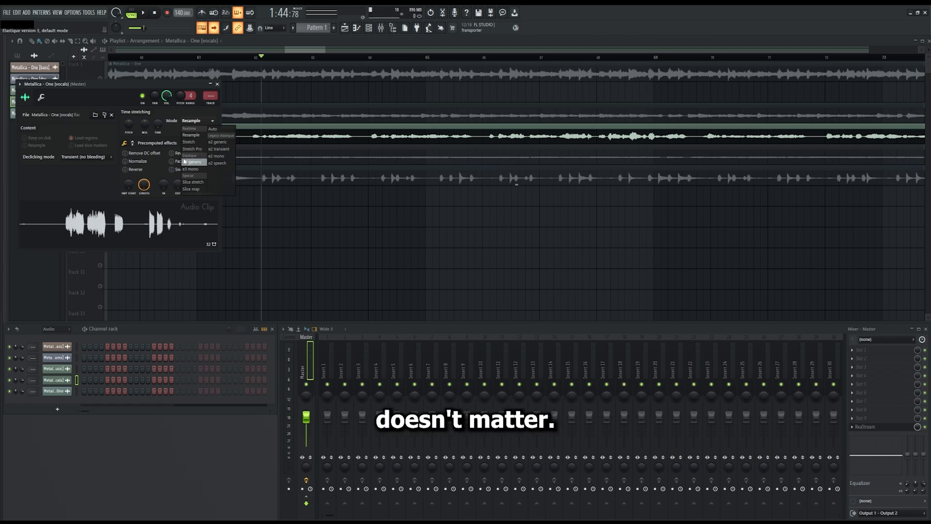
pyautogui.click(199, 149)
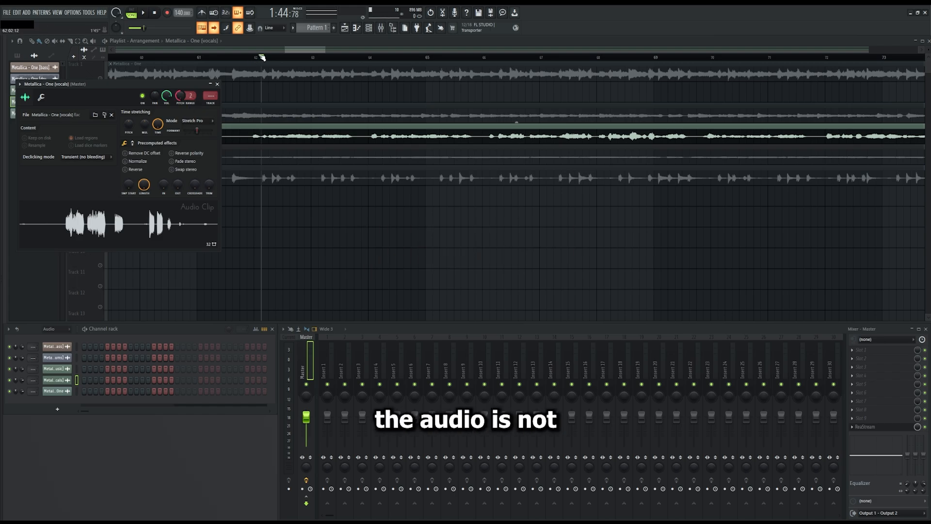
pyautogui.moveTo(262, 57); pyautogui.dragTo(329, 65)
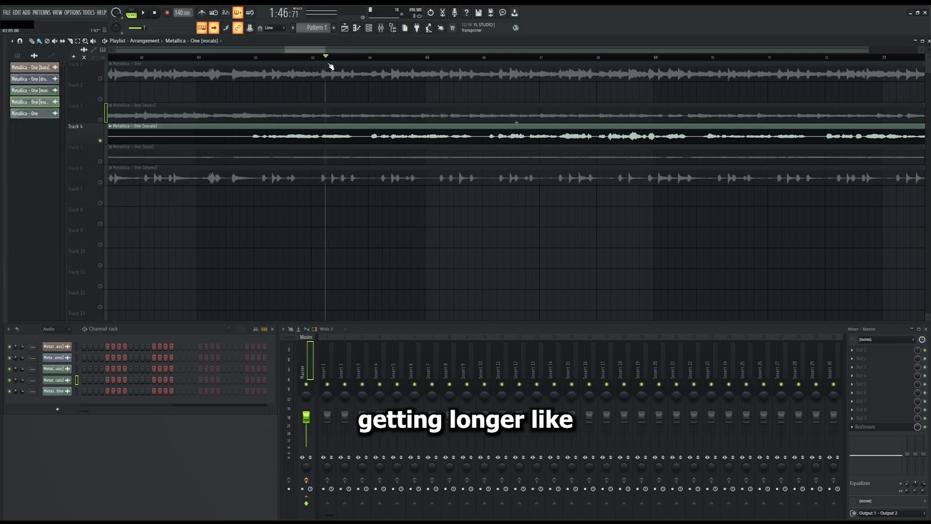
# - Reopen the vocals clip's channel settings and shift its formants down
pyautogui.doubleClick(284, 128)
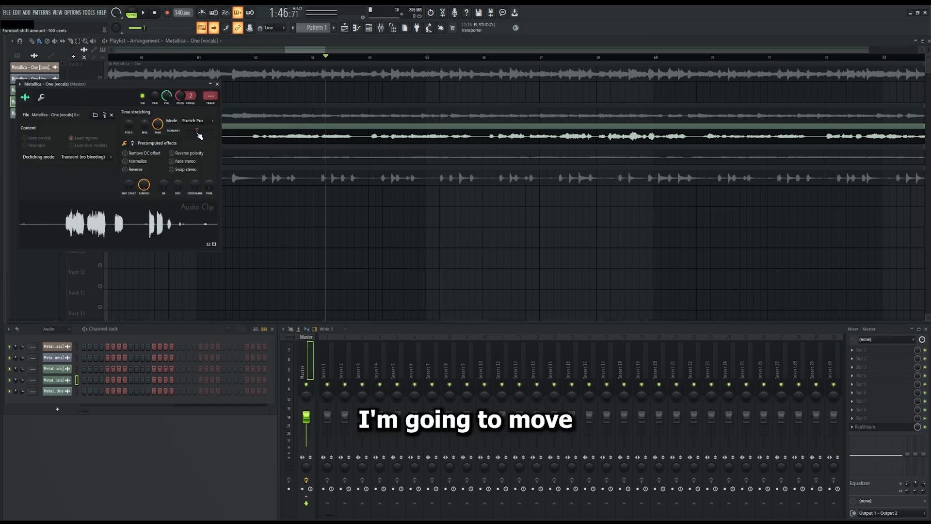
pyautogui.moveTo(197, 130); pyautogui.dragTo(199, 138)
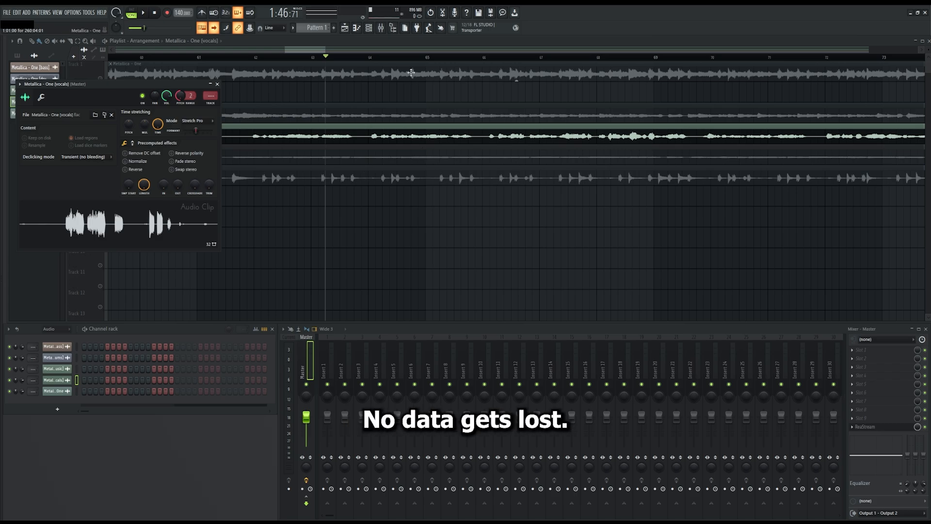
# - Play the soloed vocals from 1:44 to hear the lowered formants
pyautogui.click(256, 58)
pyautogui.press('space')
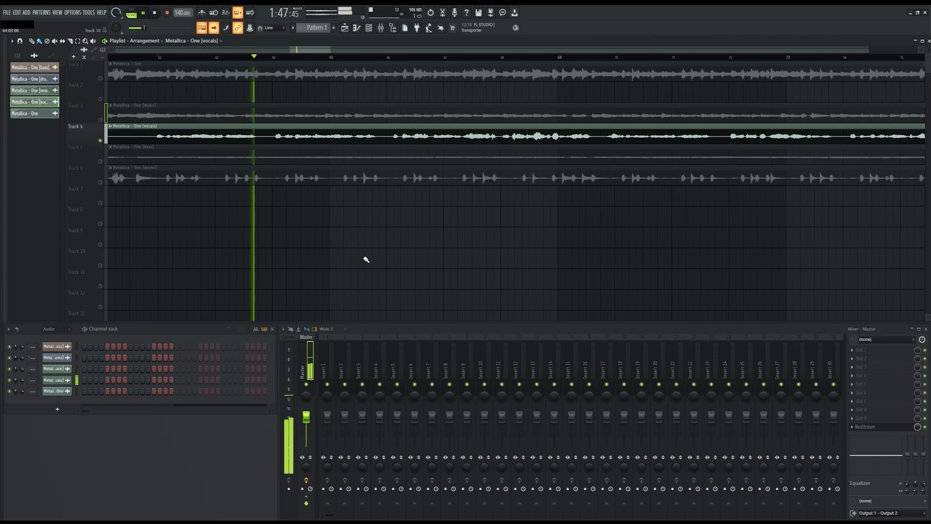
pyautogui.press('space')
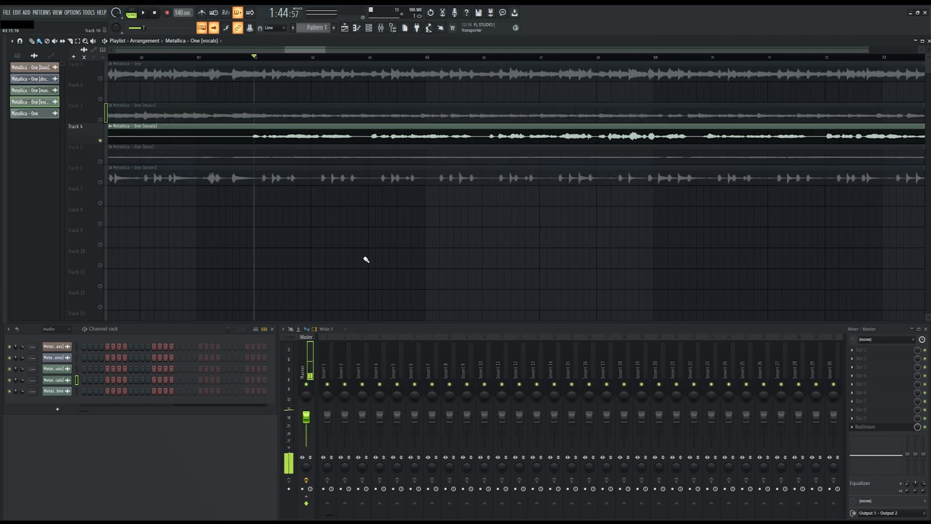
# - Reset the vocals clip's formant shift to preserve, close its channel settings and play the vocals
pyautogui.doubleClick(344, 143)
pyautogui.moveTo(196, 131); pyautogui.dragTo(198, 131)
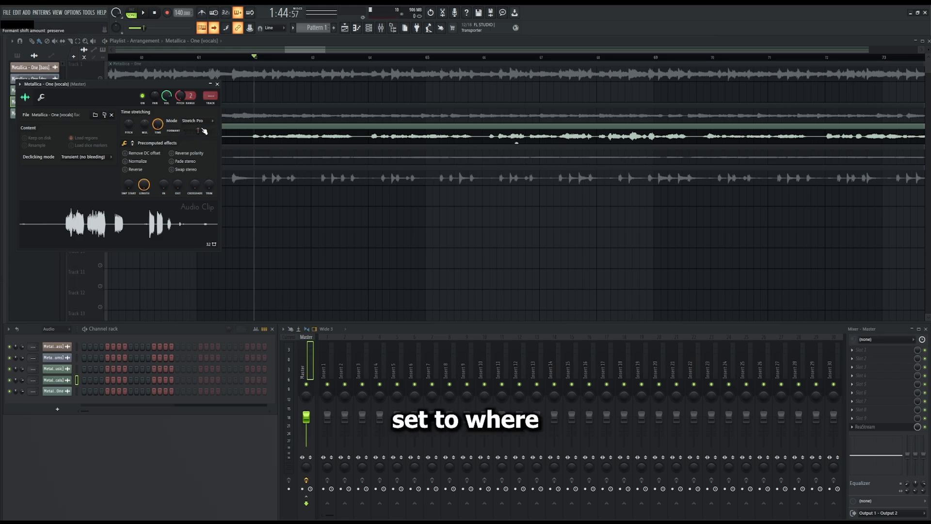
pyautogui.click(217, 84)
pyautogui.press('space')
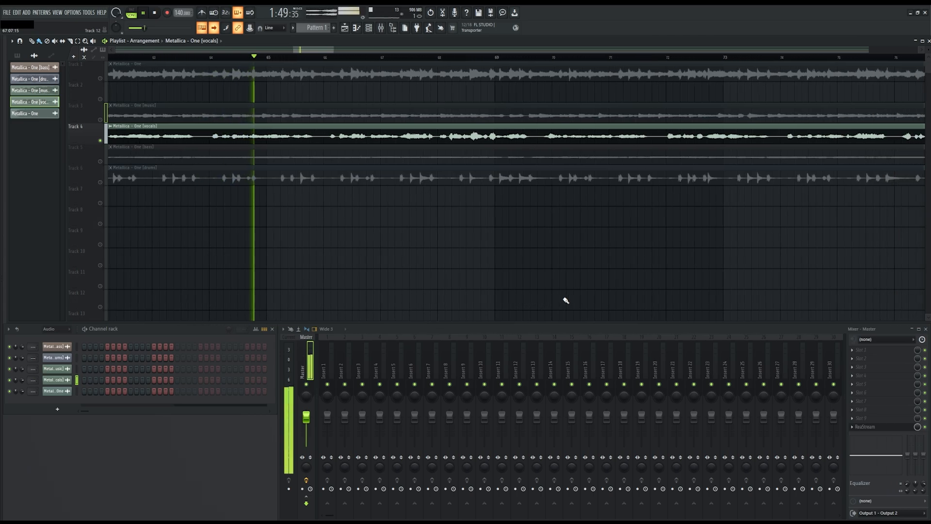
pyautogui.press('space')
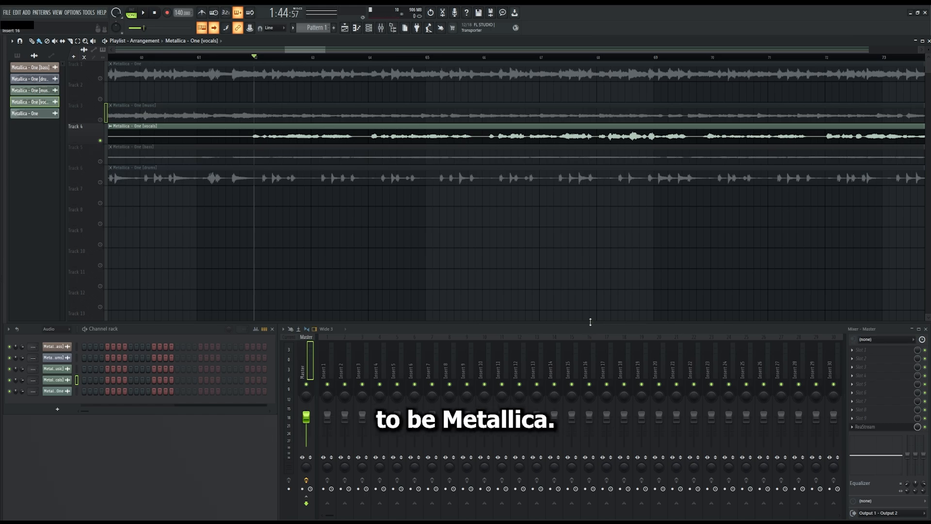
# - Review the vocals clip's channel settings and close them again
pyautogui.scroll(-3, 568, 222)
pyautogui.scroll(2, 568, 223)
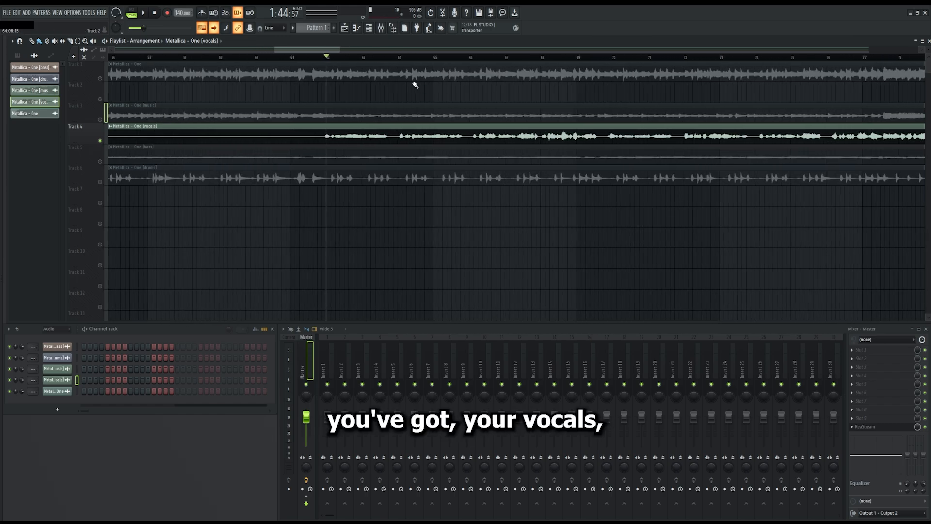
pyautogui.doubleClick(341, 139)
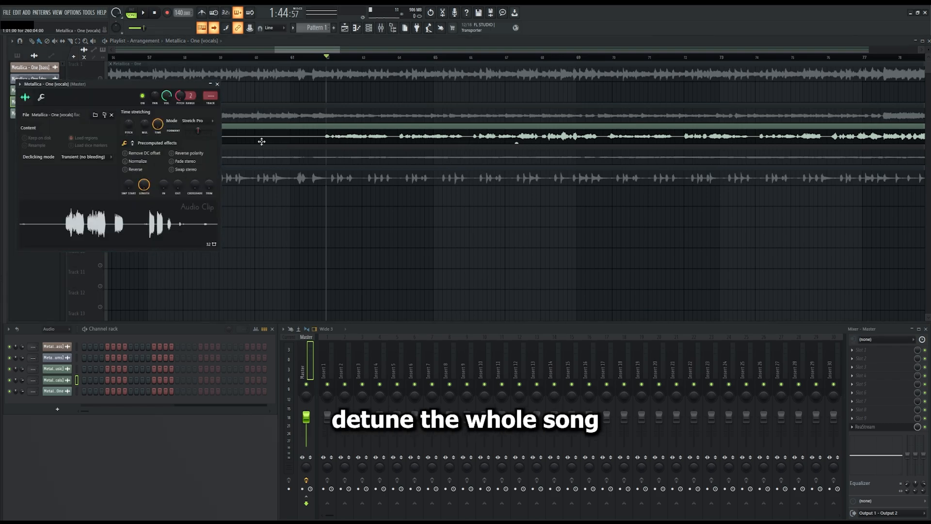
pyautogui.click(218, 85)
# - Switch the bass clip to Stretch Pro mode, lower its channel pitch to -200 cents and close its settings
pyautogui.doubleClick(240, 154)
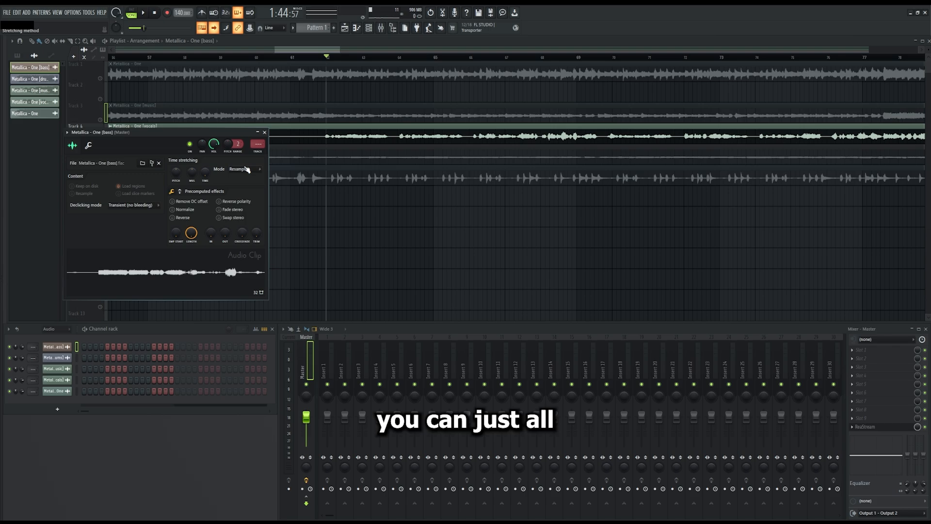
pyautogui.click(245, 170)
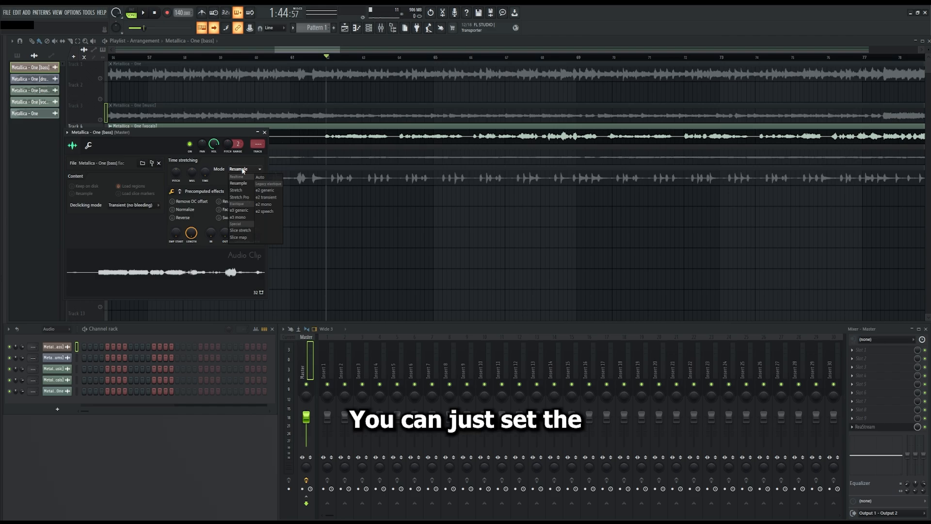
pyautogui.click(249, 198)
pyautogui.moveTo(228, 145); pyautogui.dragTo(228, 159)
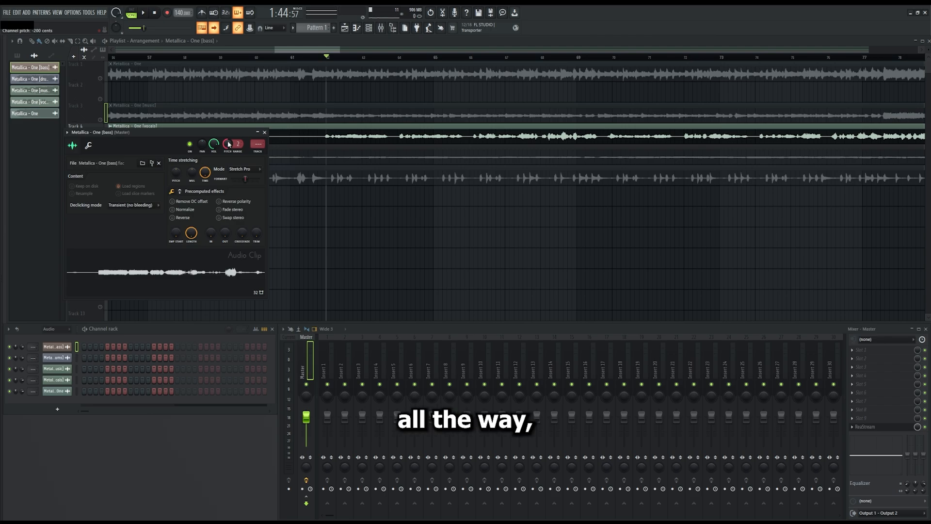
pyautogui.click(264, 132)
# - Unmute the bass and drums tracks and play them together with the vocals from 1:43
pyautogui.click(100, 161)
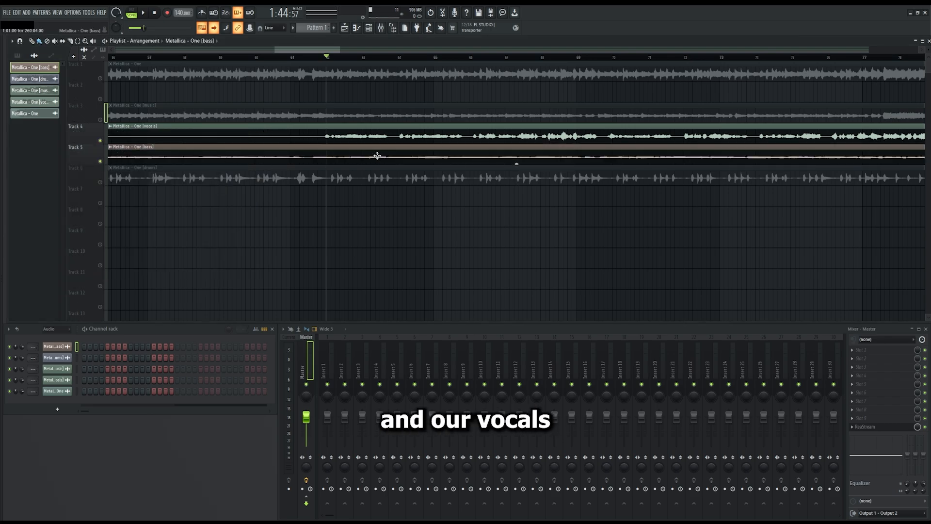
pyautogui.click(100, 181)
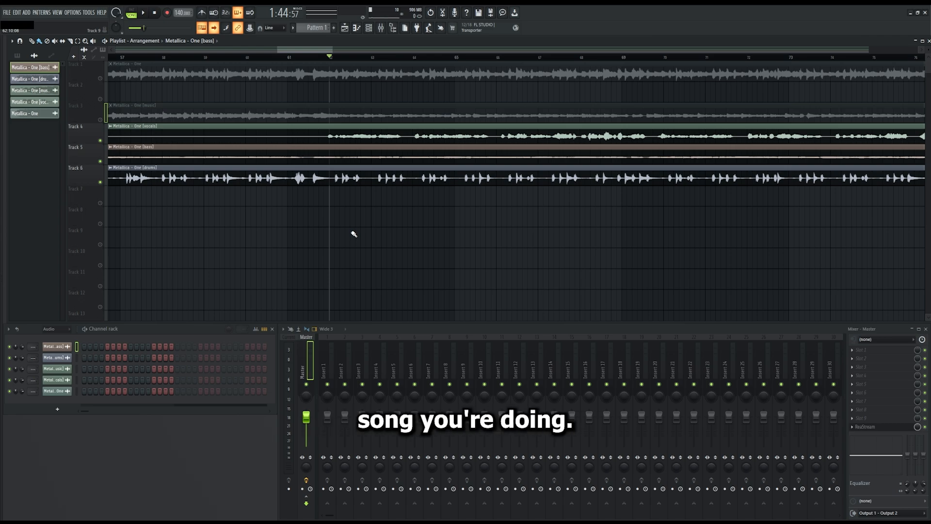
pyautogui.scroll(-3, 359, 235)
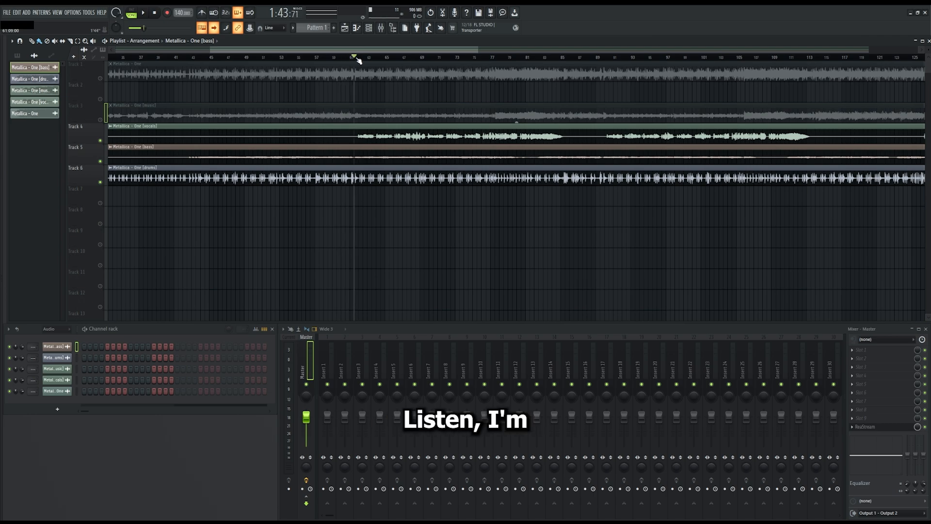
pyautogui.scroll(3, 363, 146)
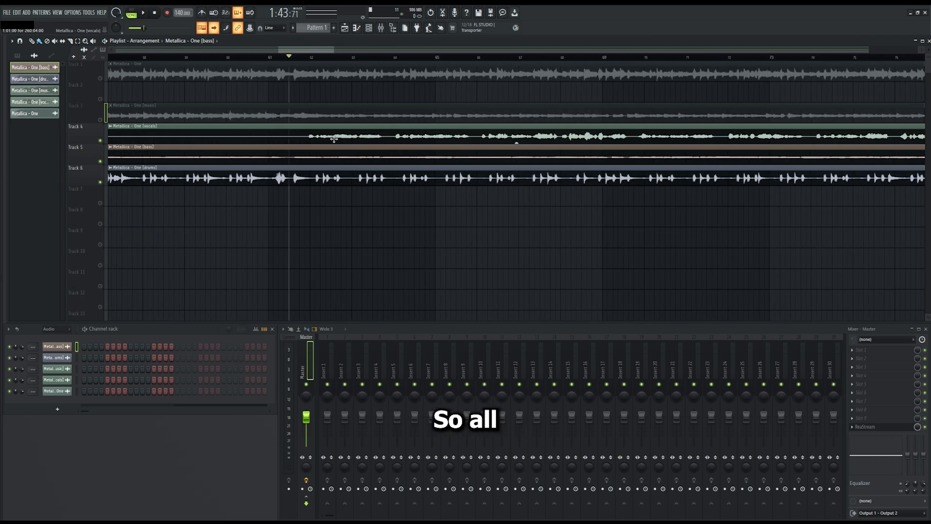
pyautogui.press('space')
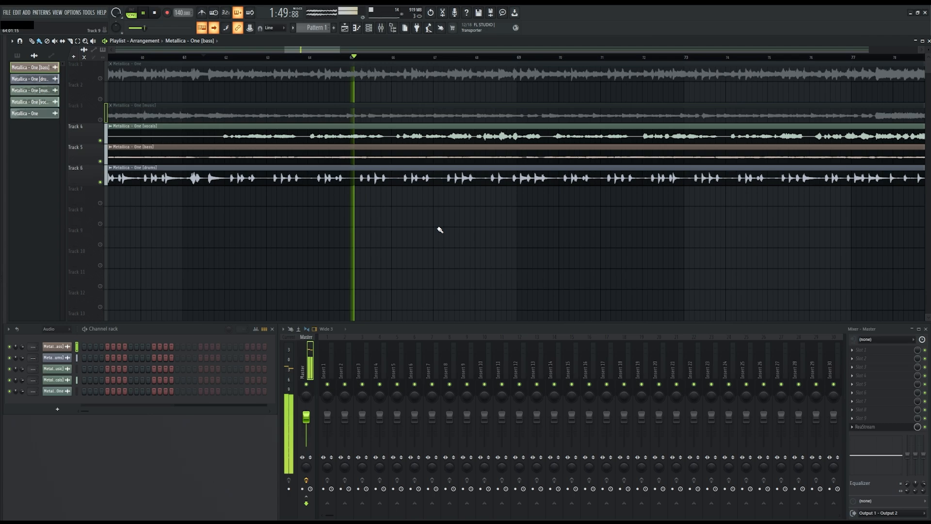
pyautogui.press('space')
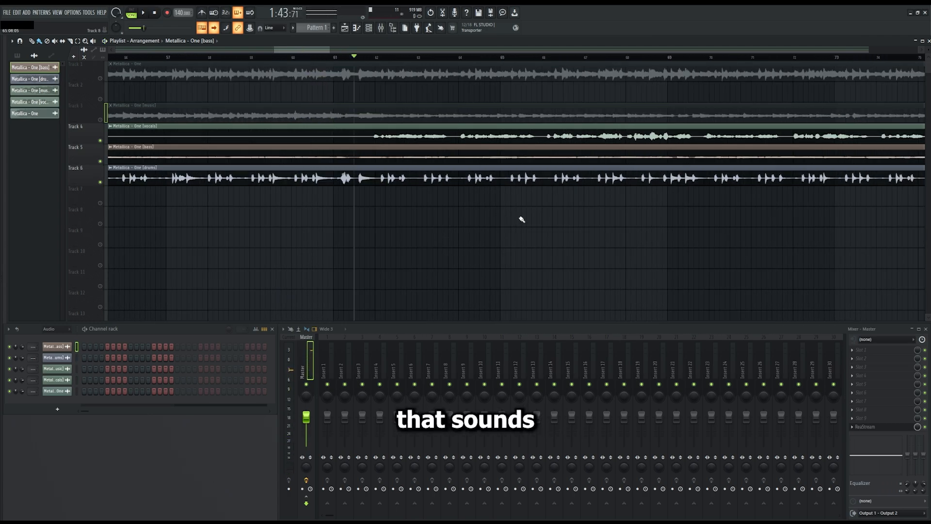
# - Solo the music stem on Track 3 to isolate the guitar
pyautogui.scroll(-4, 546, 215)
pyautogui.scroll(3, 545, 215)
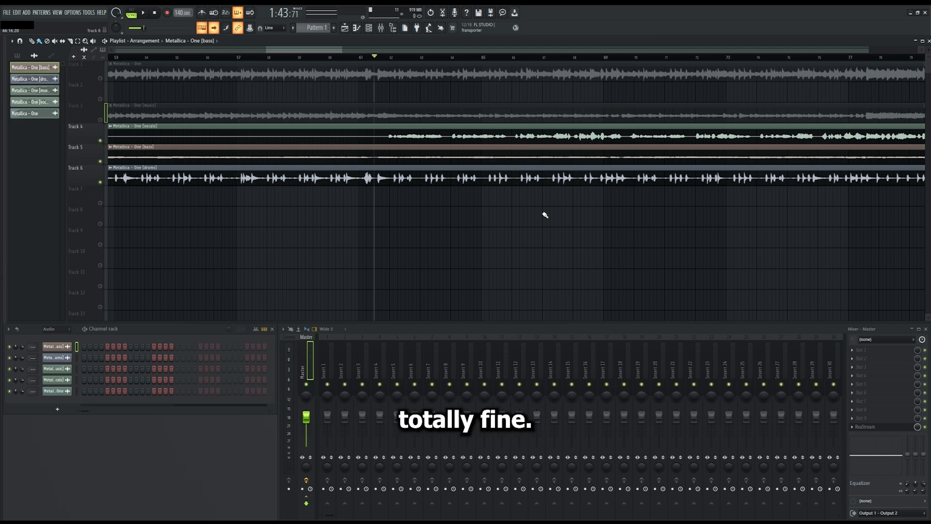
pyautogui.rightClick(100, 120)
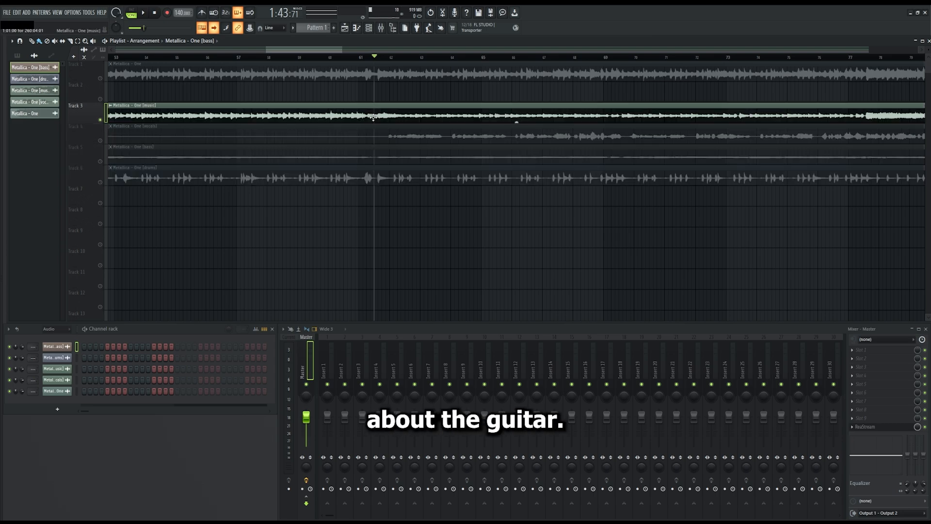
pyautogui.scroll(3, 478, 129)
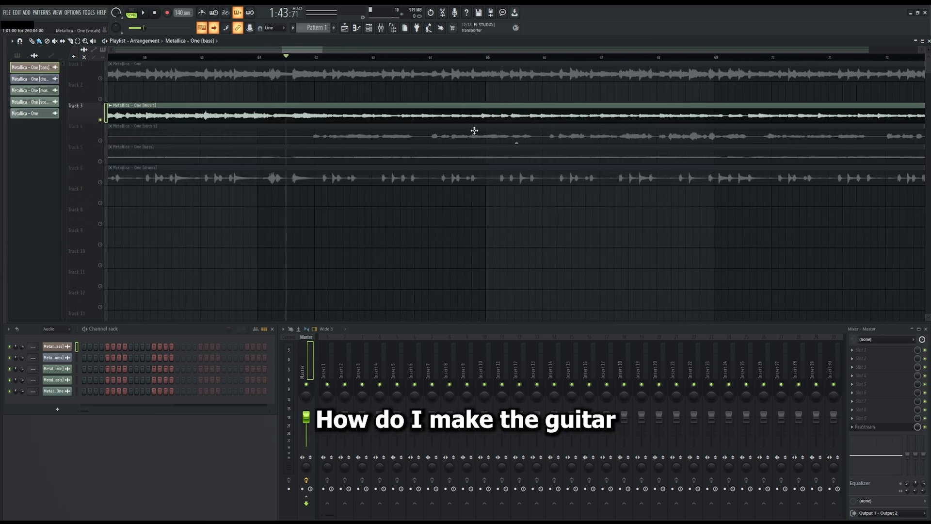
pyautogui.scroll(-4, 474, 131)
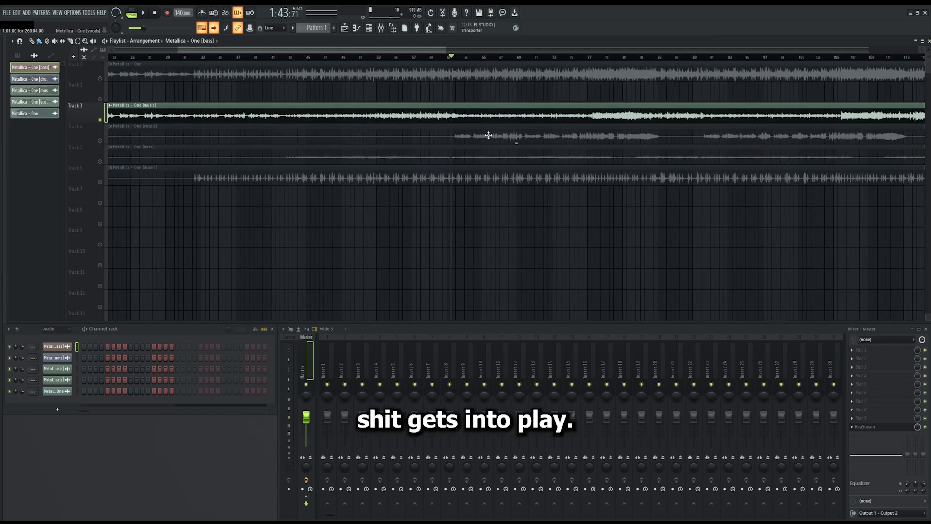
pyautogui.scroll(3, 488, 135)
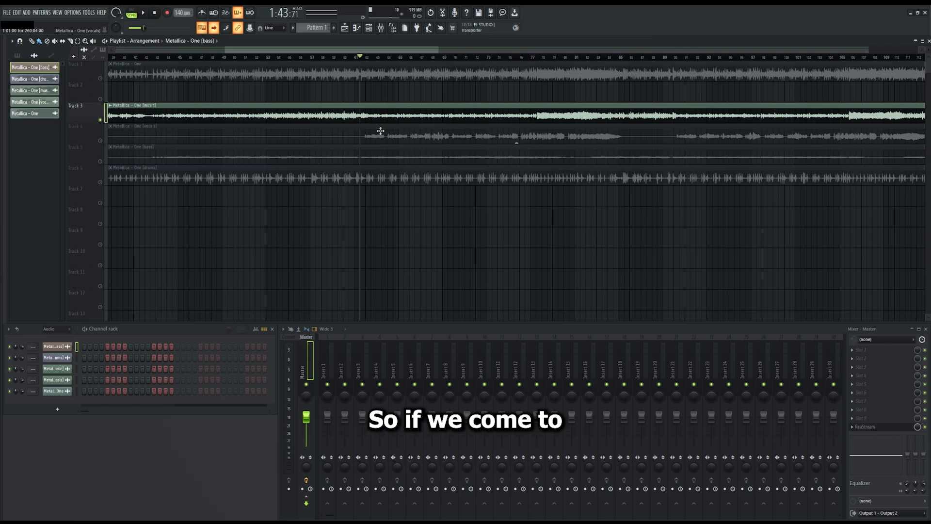
# - Play the soloed music stem from 1:45 to hear its low-pitched guitar passage
pyautogui.click(368, 58)
pyautogui.press('space')
pyautogui.press('space')
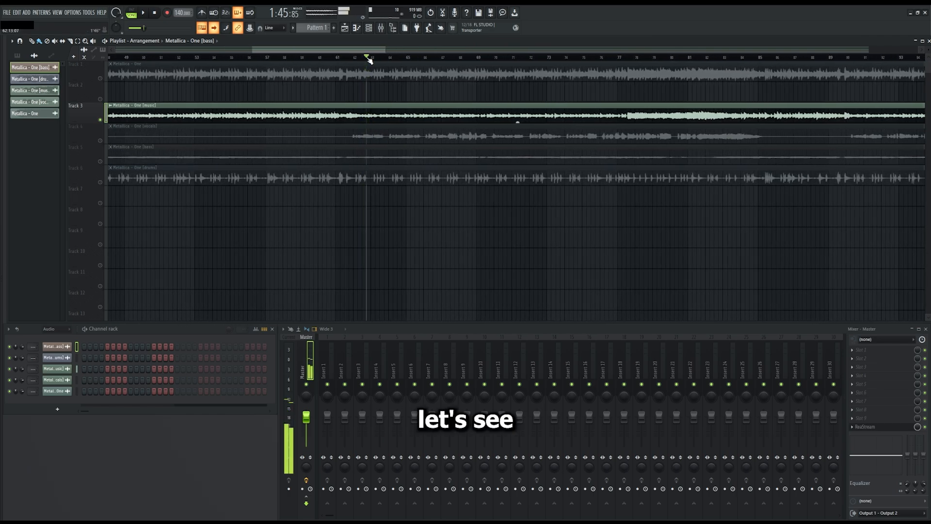
pyautogui.scroll(3, 382, 87)
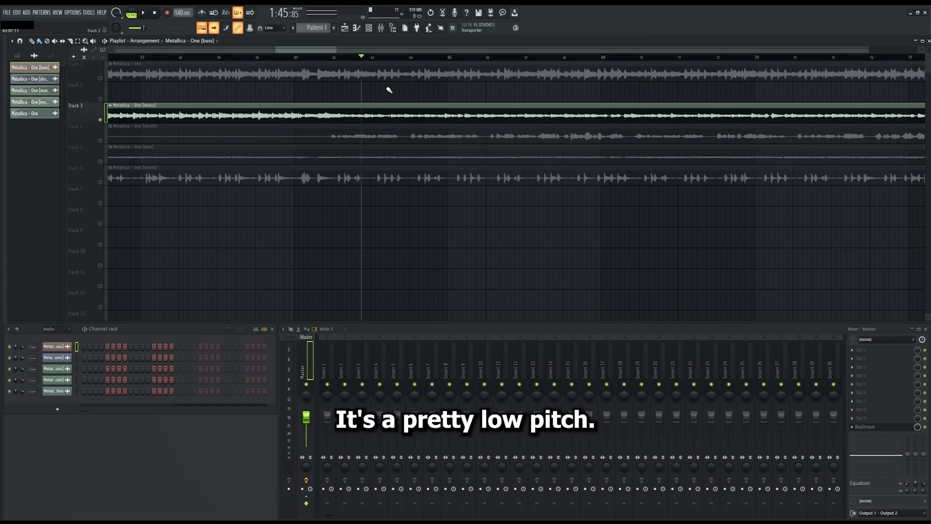
pyautogui.press('space')
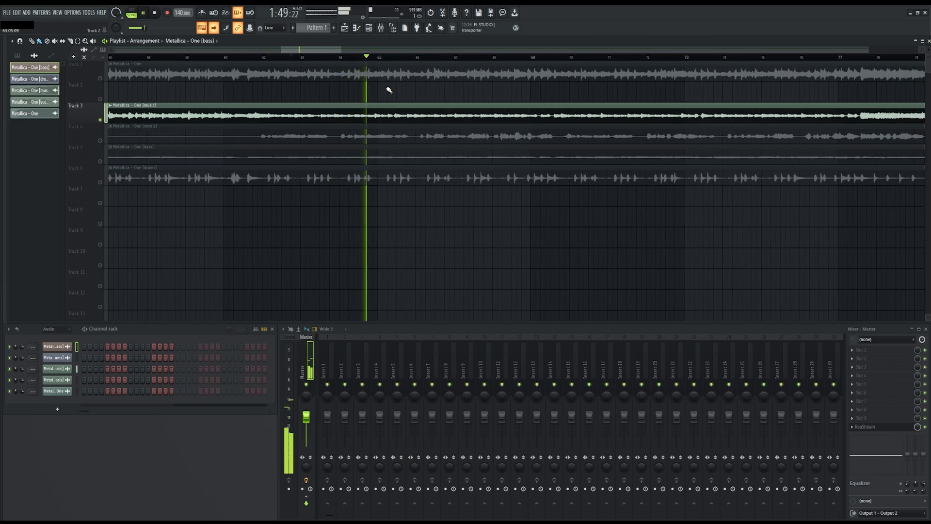
pyautogui.press('space')
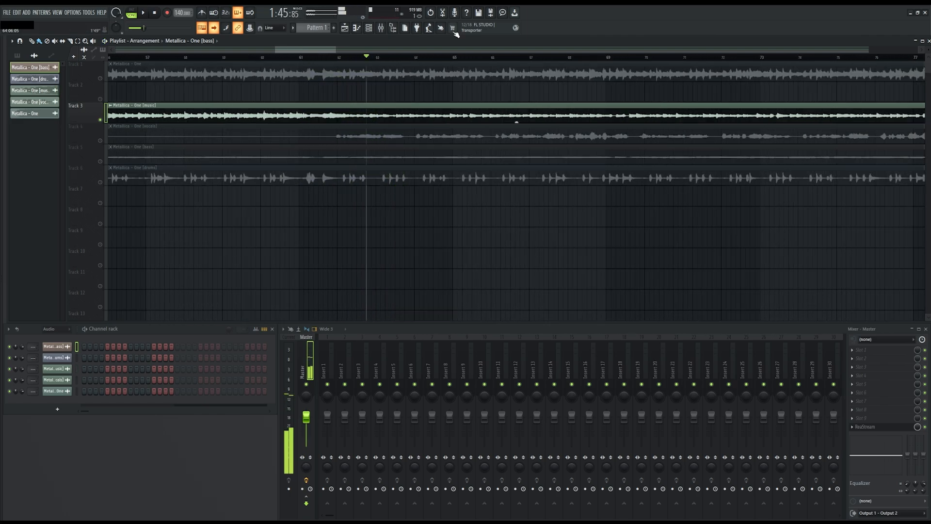
# - Play the soloed music stem briefly from 1:13 to look for the high-pitched guitar part
pyautogui.scroll(-5, 602, 218)
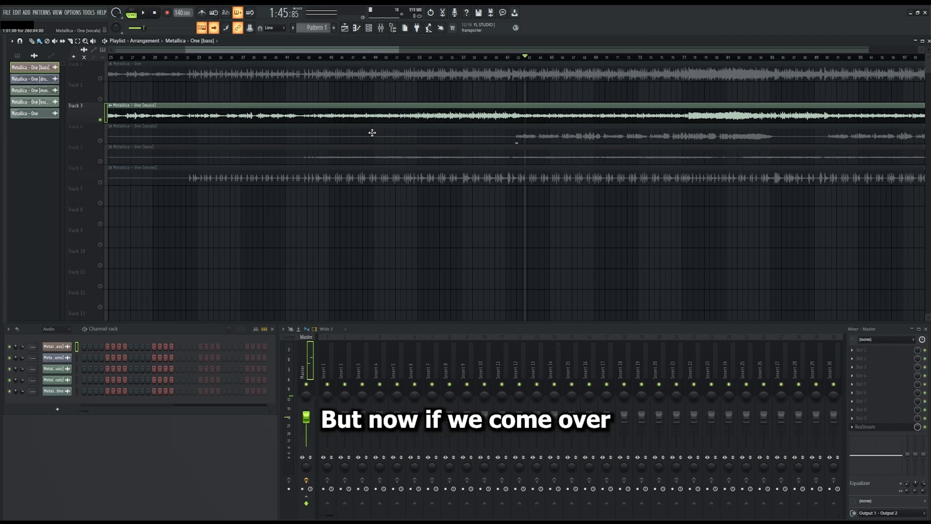
pyautogui.click(321, 60)
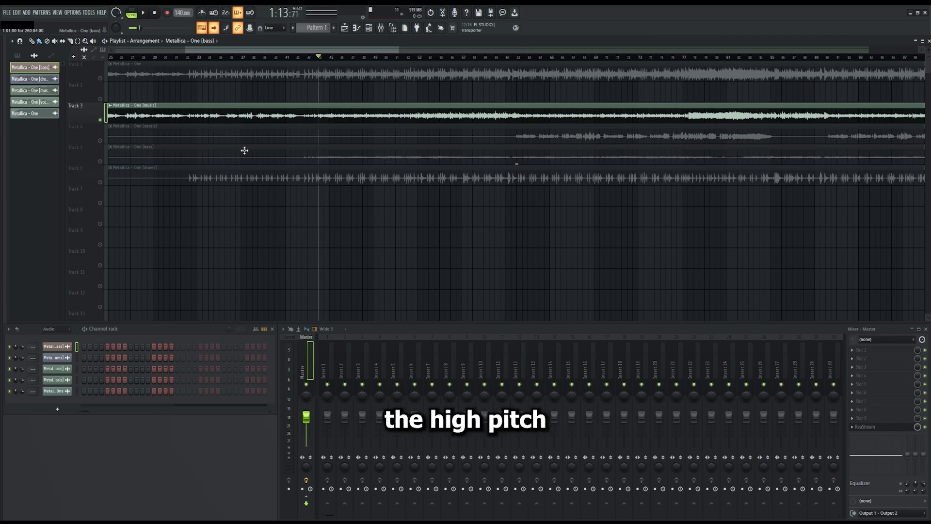
pyautogui.scroll(3, 361, 141)
pyautogui.press('space')
pyautogui.press('space')
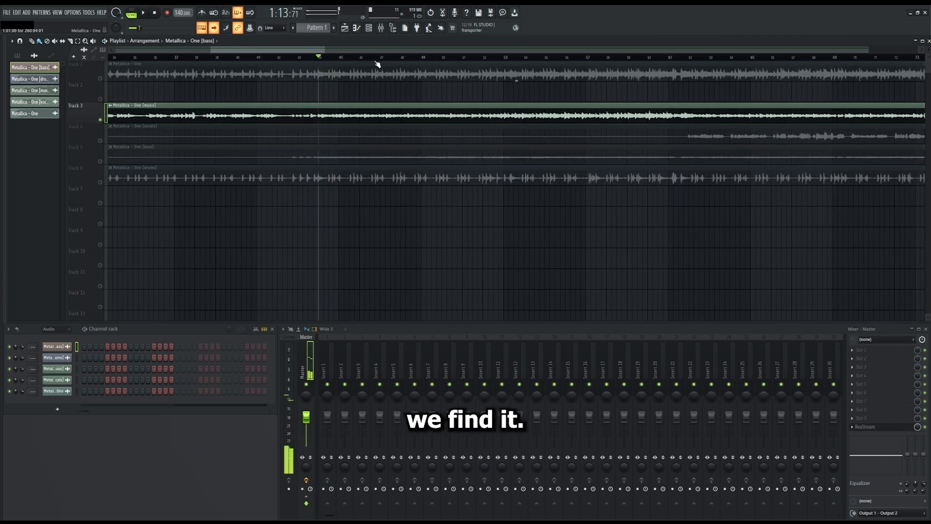
# - Look for the high-pitched guitar in the song's intro, playing the music stem from about 0:36 to 0:42
pyautogui.click(410, 59)
pyautogui.scroll(-4, 389, 70)
pyautogui.click(182, 58)
pyautogui.press('space')
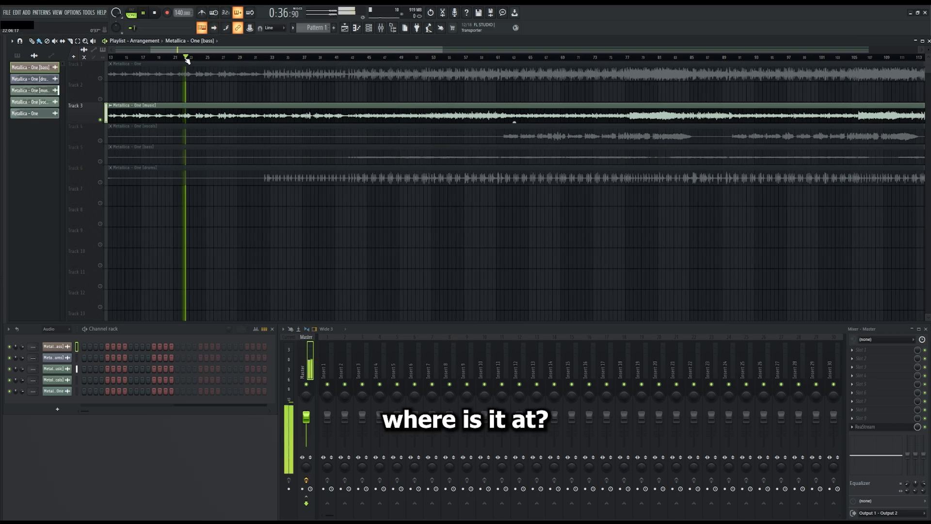
pyautogui.scroll(4, 166, 92)
pyautogui.scroll(3, 235, 97)
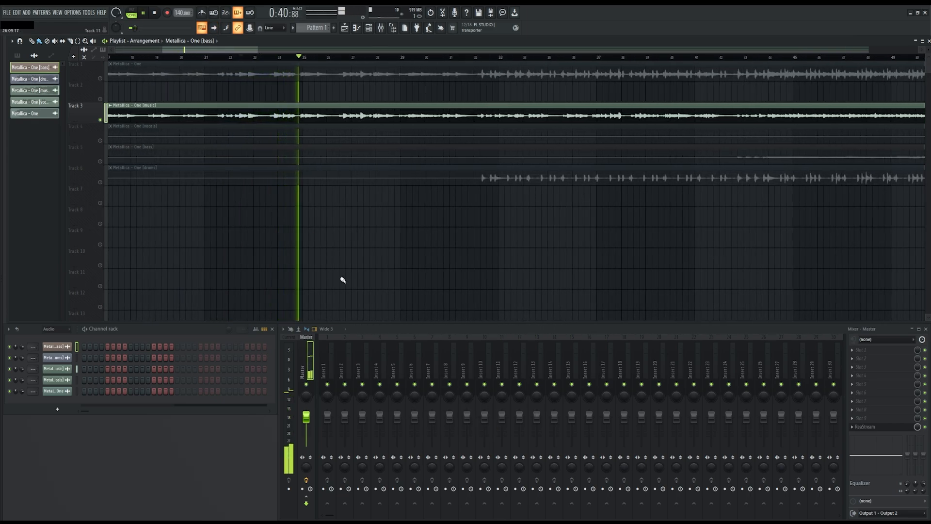
pyautogui.press('space')
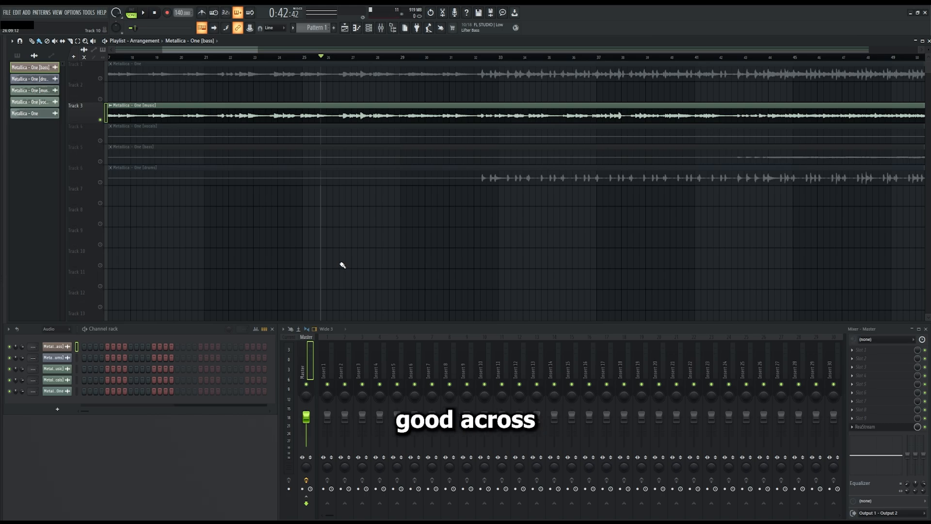
# - Find the guitar solo late in the song by playing the music stem from 5:44
pyautogui.scroll(-5, 509, 211)
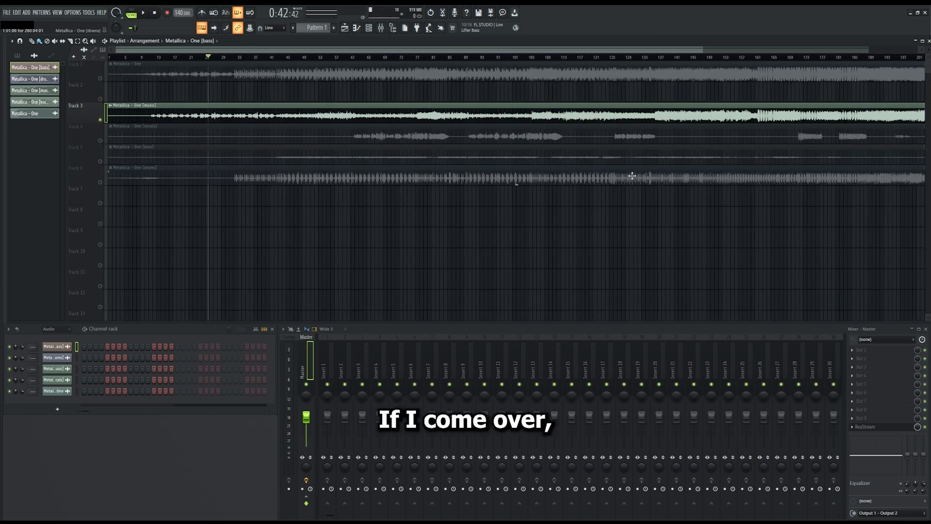
pyautogui.scroll(-1, 761, 152)
pyautogui.scroll(3, 777, 144)
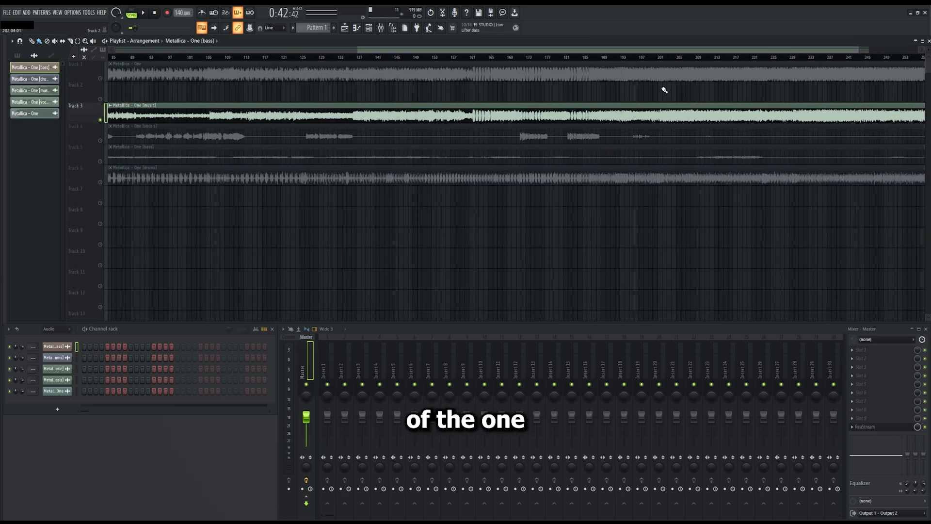
pyautogui.click(653, 58)
pyautogui.press('space')
pyautogui.scroll(3, 652, 57)
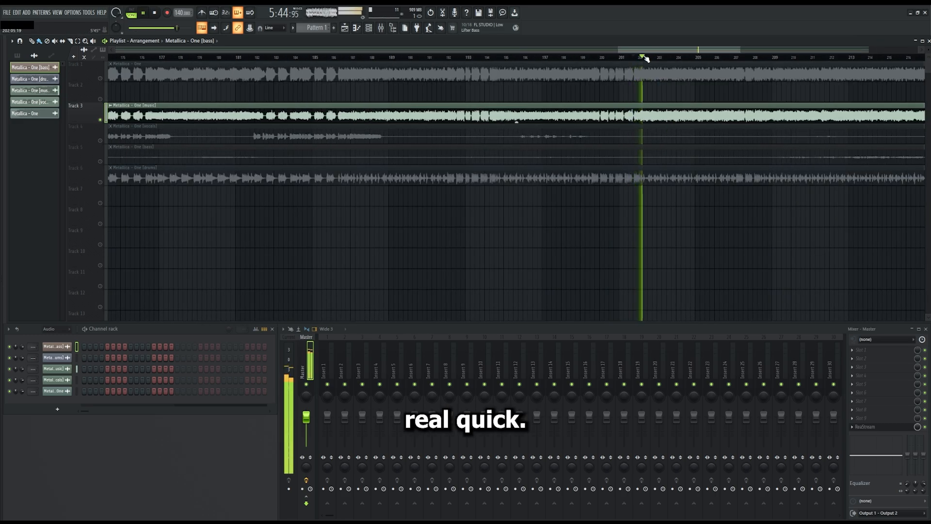
pyautogui.press('space')
pyautogui.scroll(2, 646, 58)
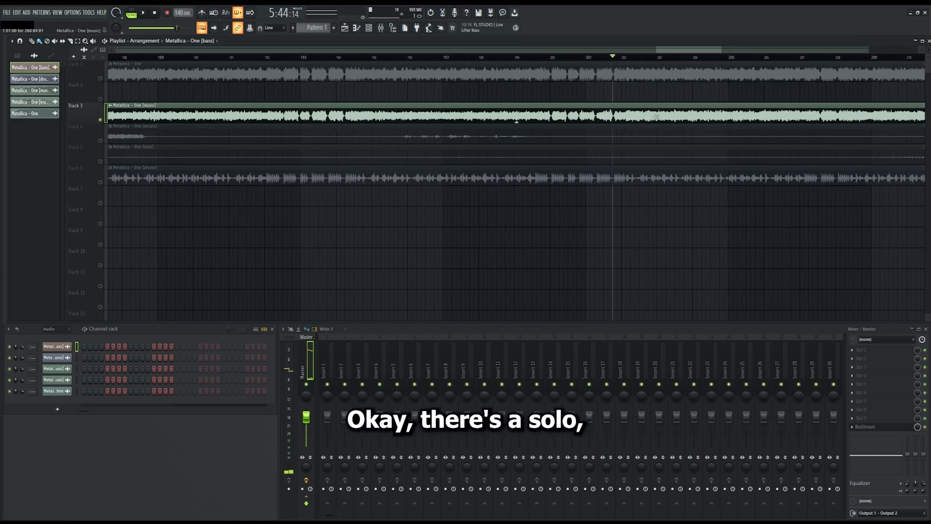
# - Set the music stem's time-stretching mode to Stretch Pro, lower its pitch and audition the solo from about 5:44
pyautogui.doubleClick(573, 106)
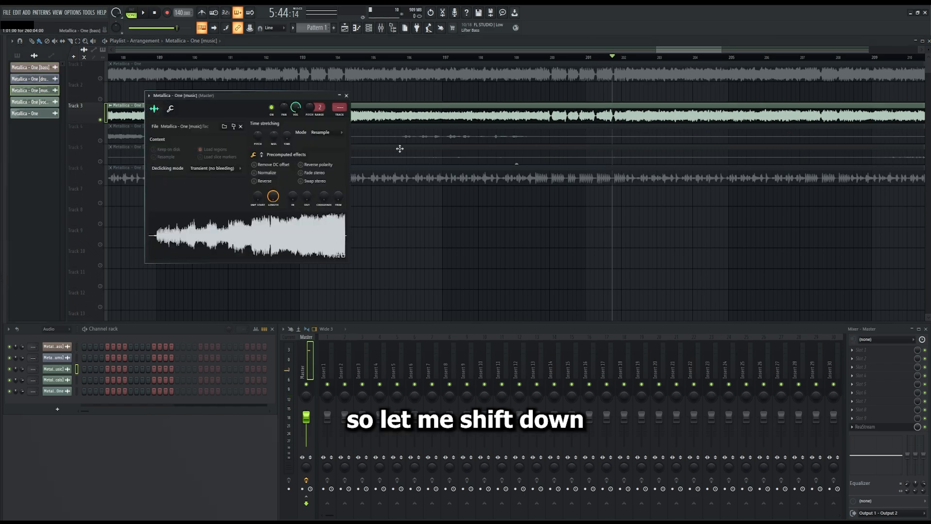
pyautogui.click(329, 138)
pyautogui.click(323, 156)
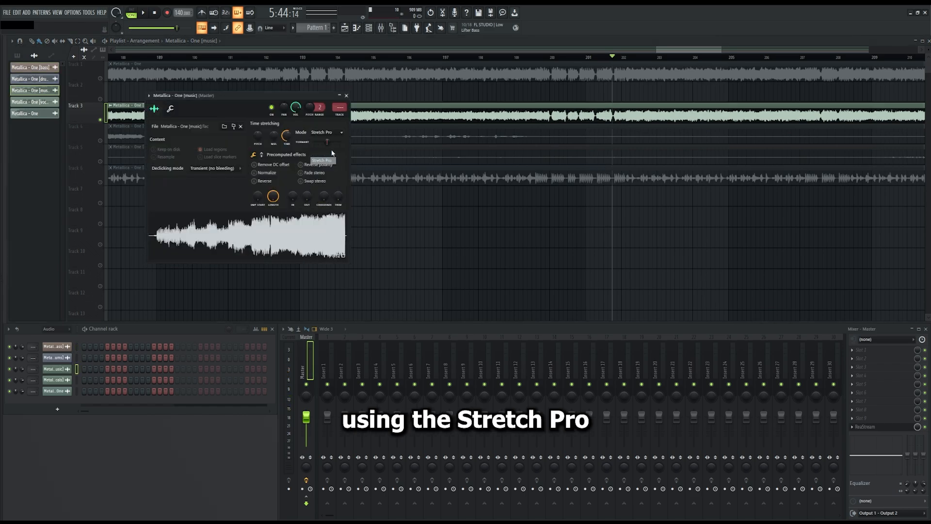
pyautogui.moveTo(309, 108); pyautogui.dragTo(309, 119)
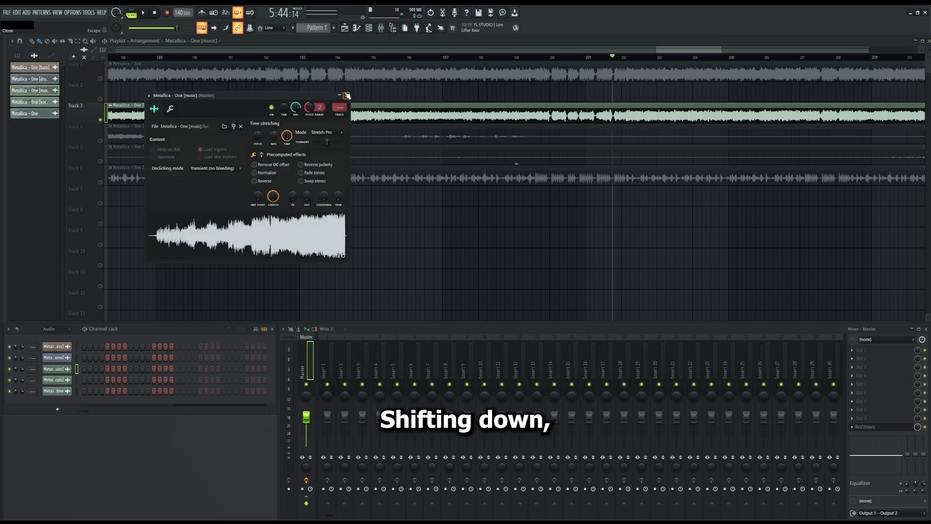
pyautogui.click(346, 95)
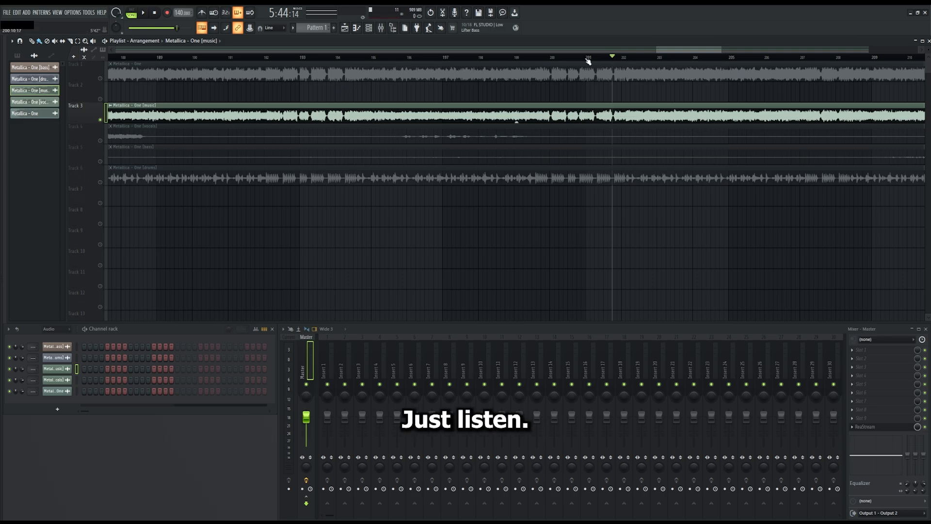
pyautogui.press('space')
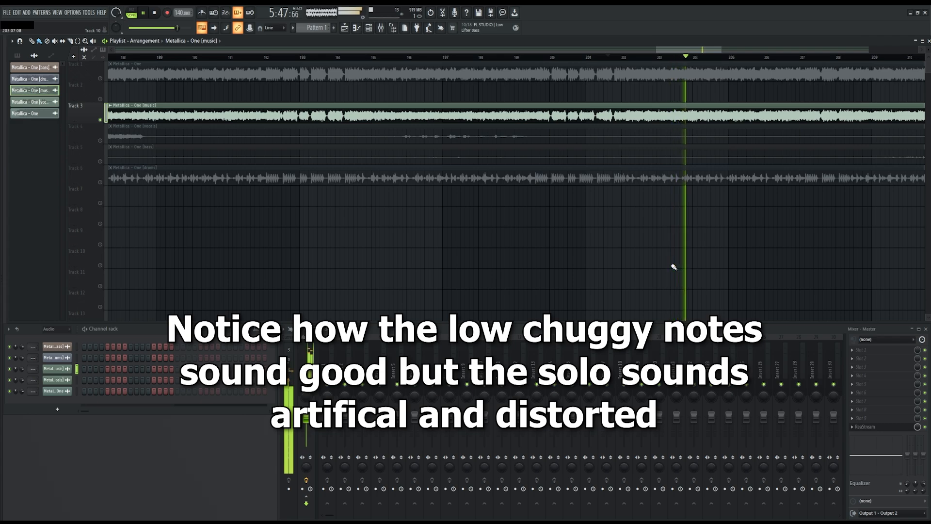
pyautogui.press('space')
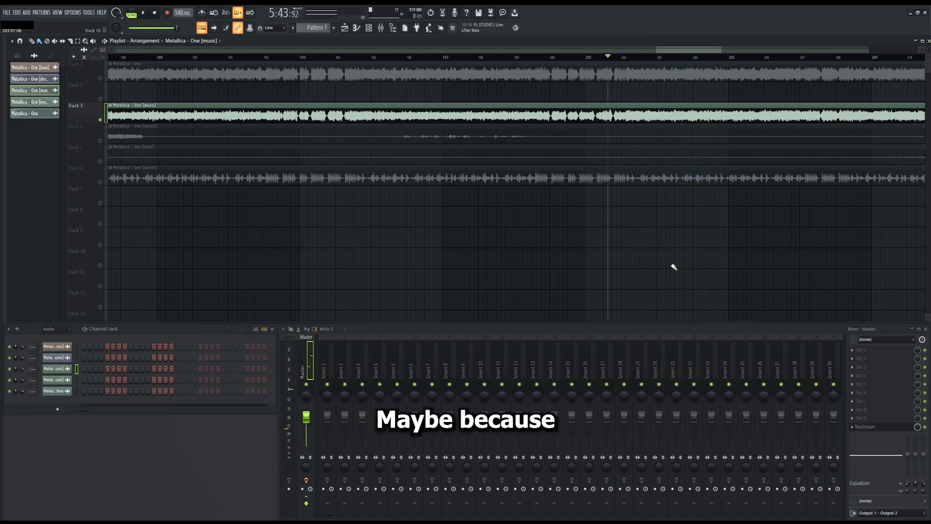
# - Try a formant shift of -200 cents on the music stem and replay the solo from about 5:44
pyautogui.scroll(2, 696, 208)
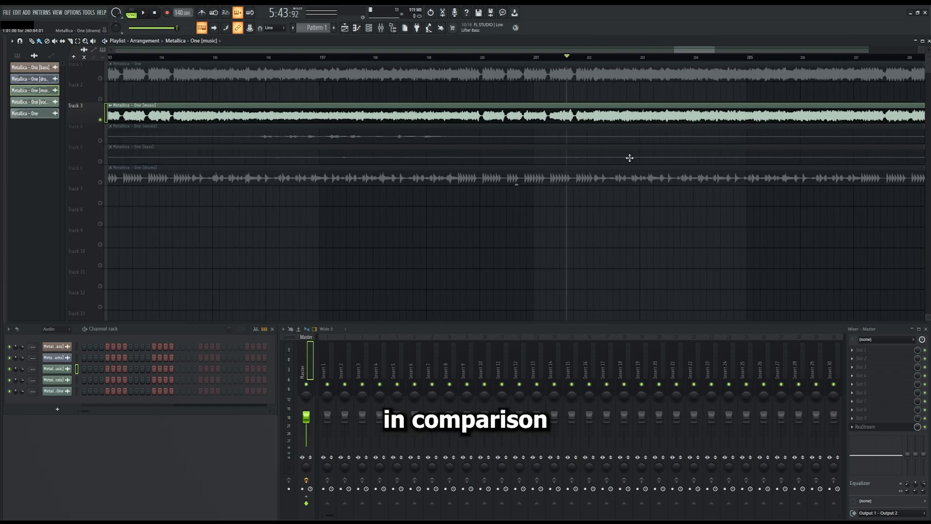
pyautogui.doubleClick(553, 105)
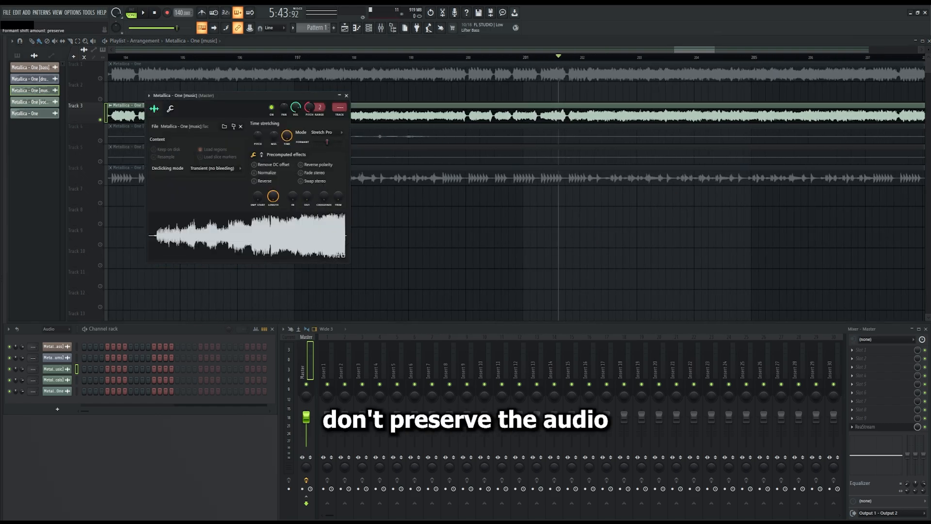
pyautogui.scroll(-1, 327, 141)
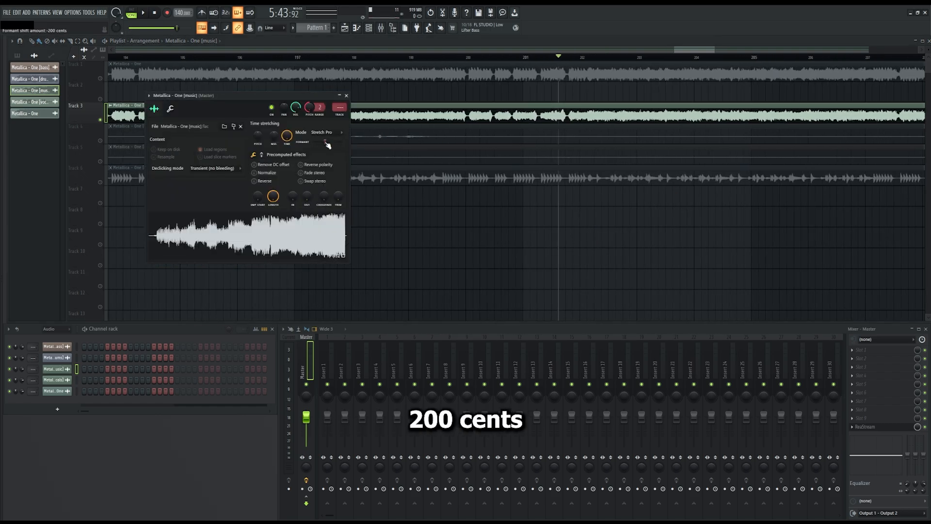
pyautogui.click(347, 96)
pyautogui.press('space')
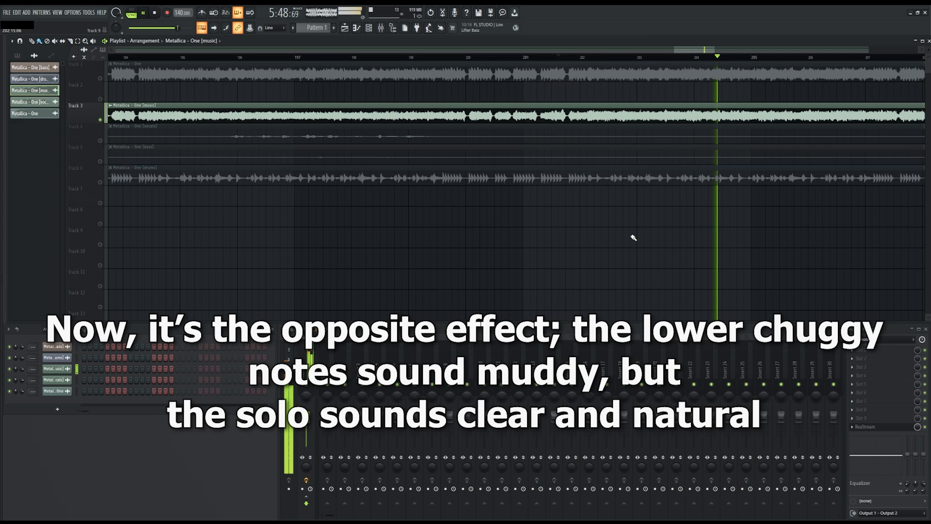
pyautogui.press('space')
# - Reset the music stem's formant shift to preserve in its channel settings
pyautogui.scroll(-4, 636, 235)
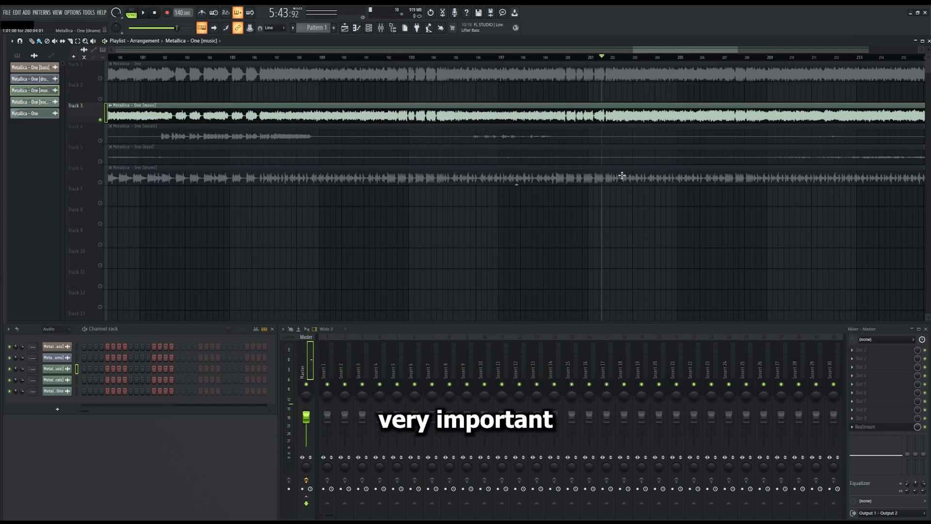
pyautogui.scroll(4, 544, 61)
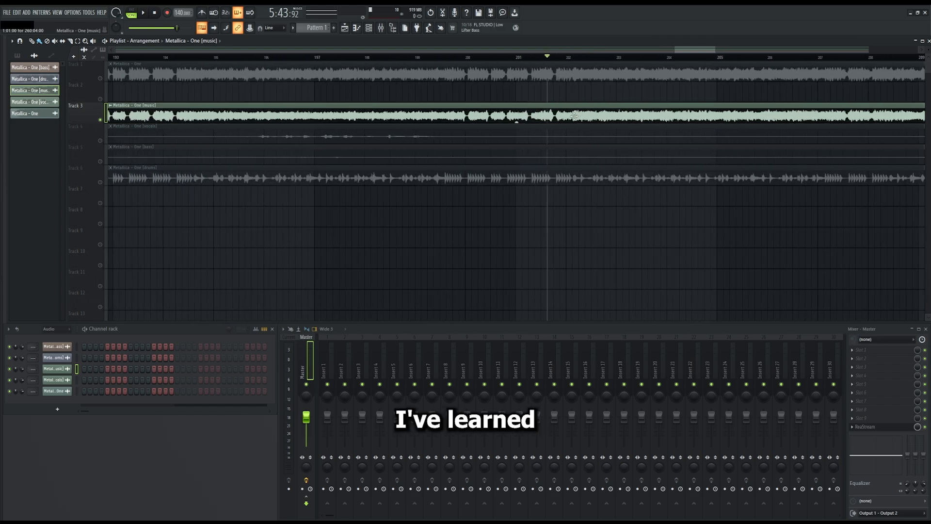
pyautogui.scroll(1, 557, 76)
pyautogui.doubleClick(517, 116)
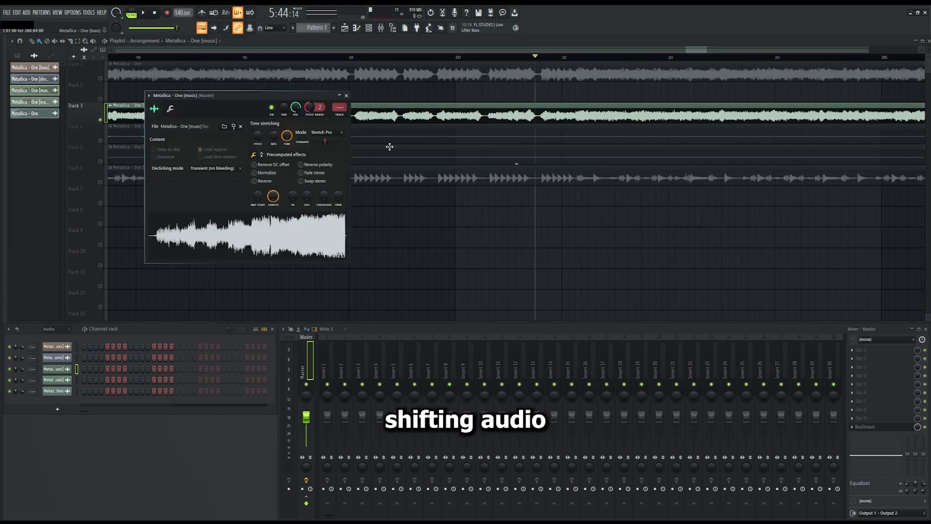
pyautogui.moveTo(326, 142); pyautogui.dragTo(326, 142)
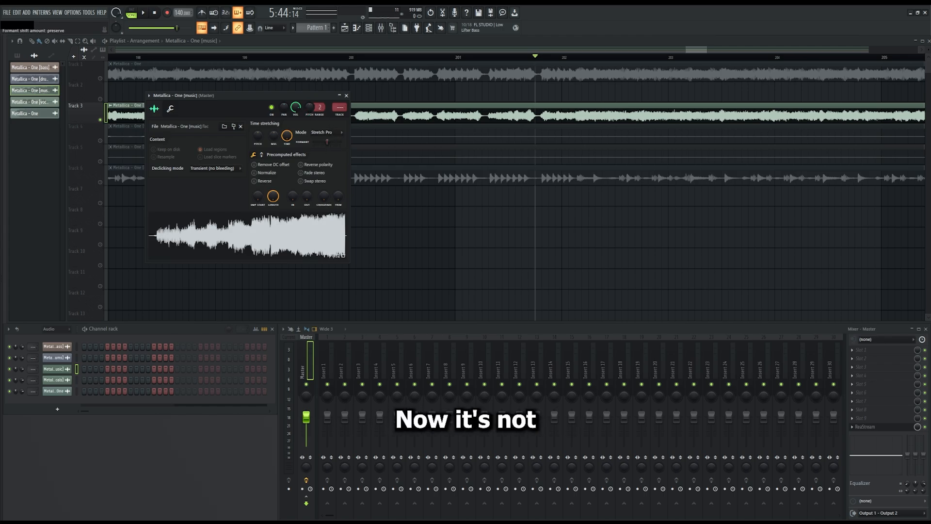
pyautogui.click(346, 96)
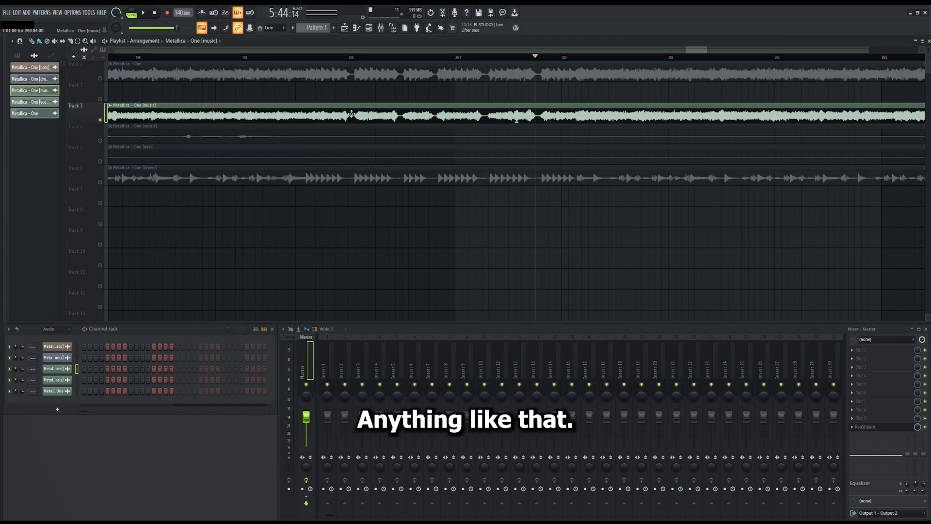
pyautogui.click(334, 345)
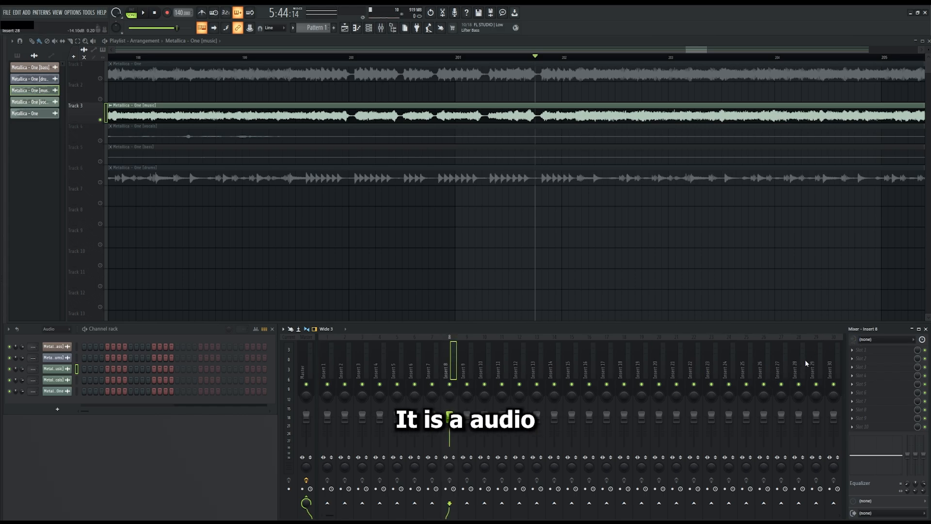
pyautogui.click(859, 347)
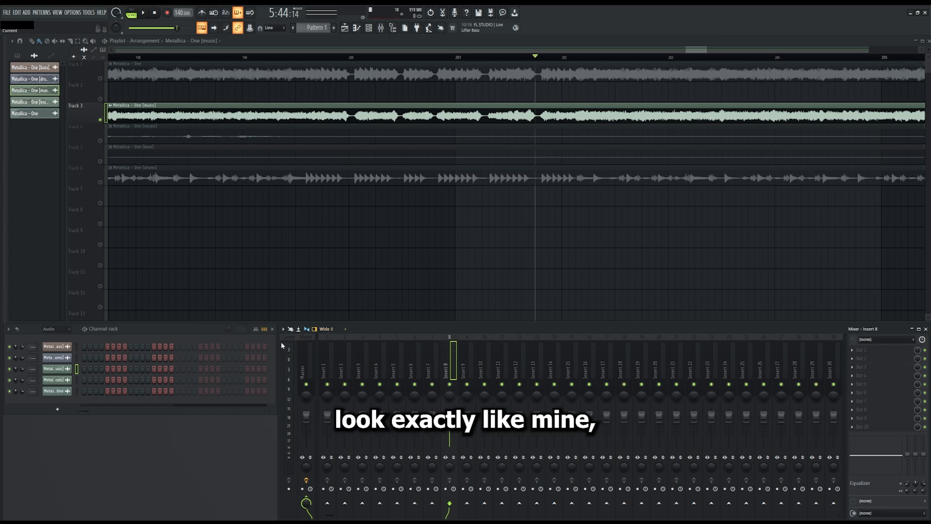
pyautogui.click(331, 352)
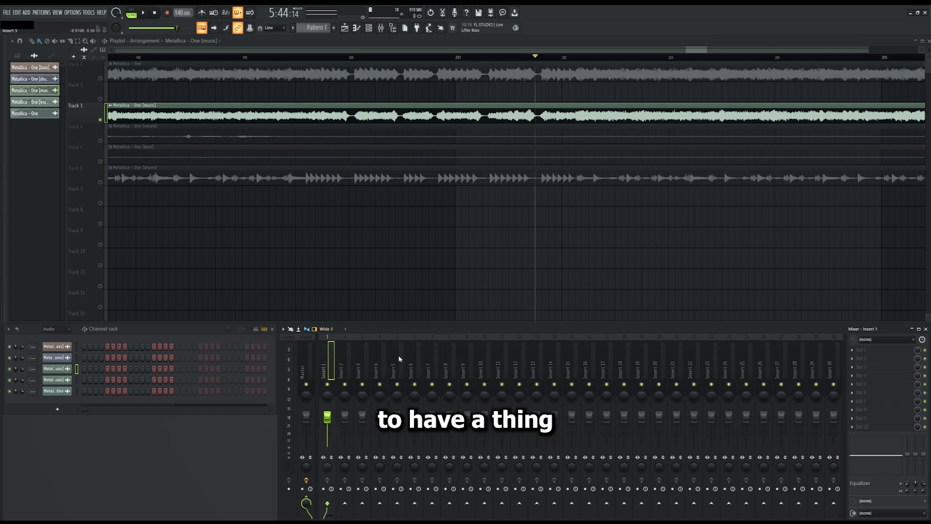
# - Load Edison into the first effect slot of mixer Insert 8
pyautogui.click(448, 353)
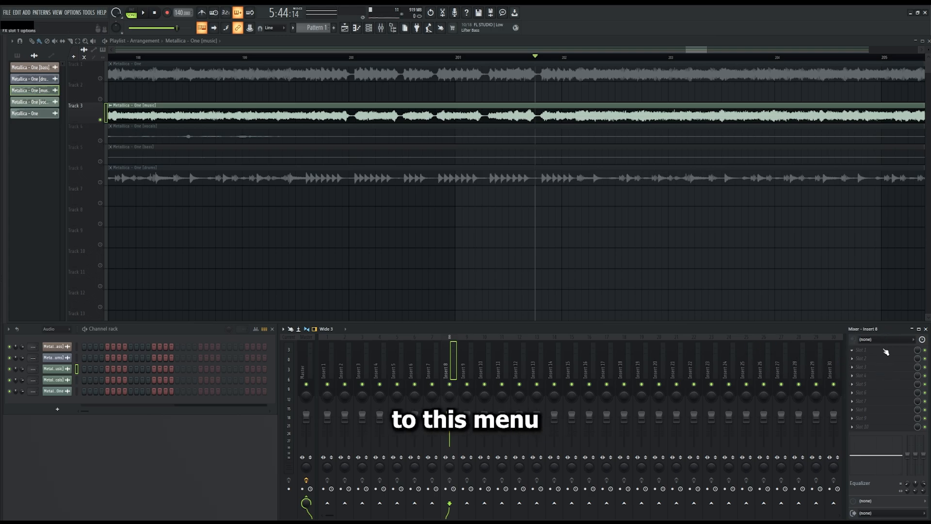
pyautogui.click(879, 426)
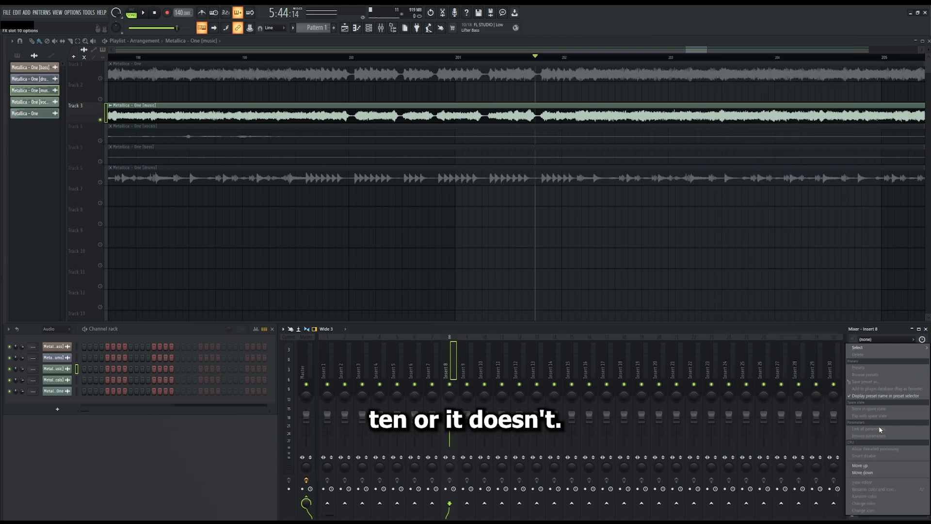
pyautogui.click(885, 327)
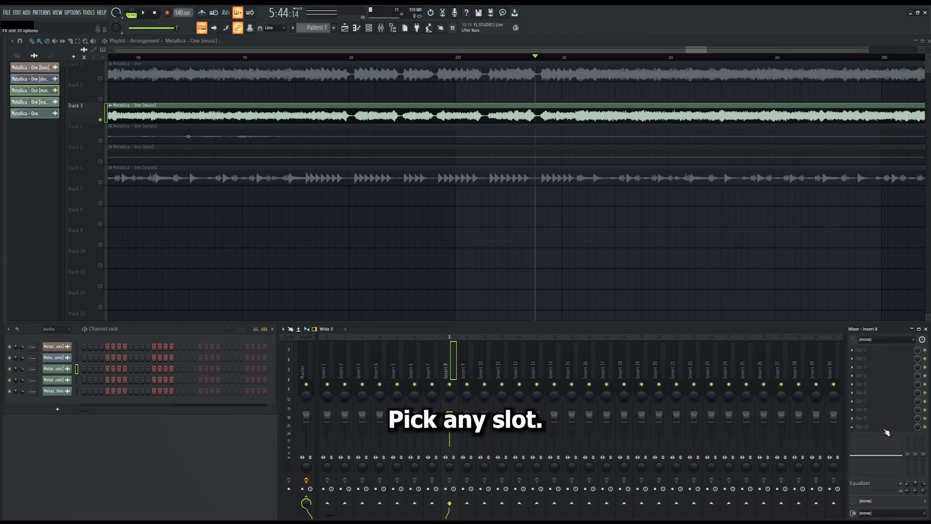
pyautogui.click(875, 350)
pyautogui.moveTo(874, 344)
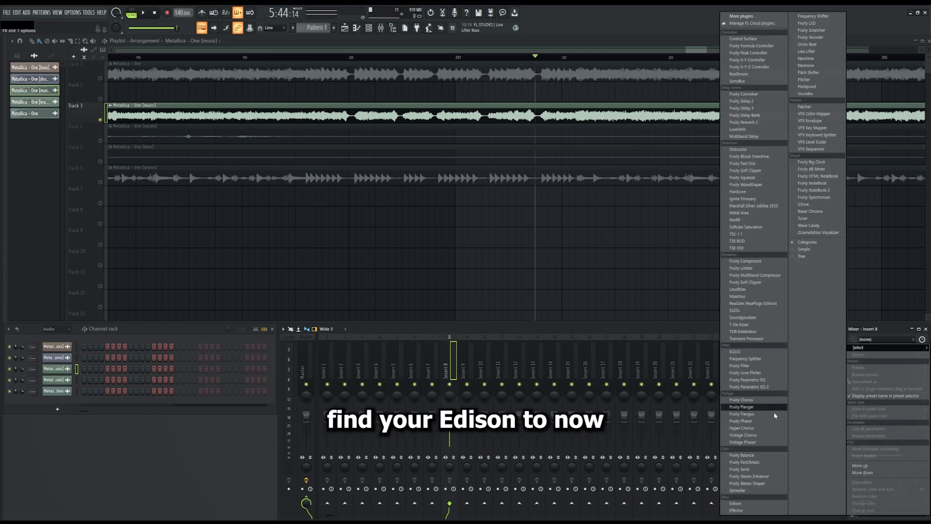
pyautogui.click(735, 503)
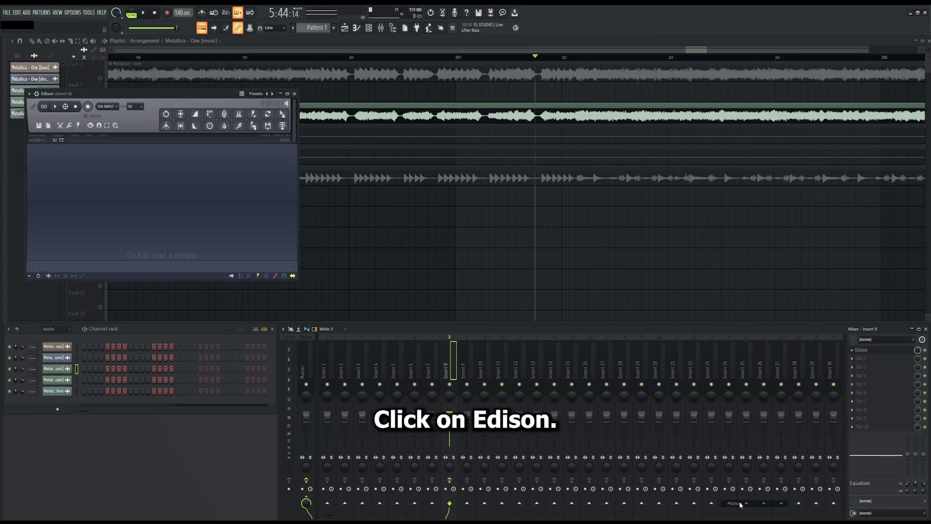
# - Copy the music stem's waveform from its channel settings into Edison
pyautogui.moveTo(178, 91); pyautogui.dragTo(547, 193)
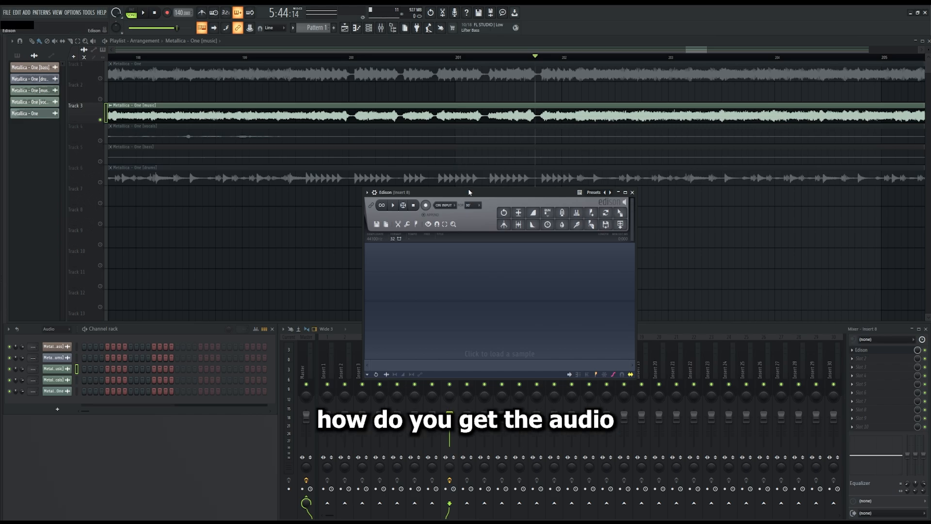
pyautogui.moveTo(468, 192); pyautogui.dragTo(443, 200)
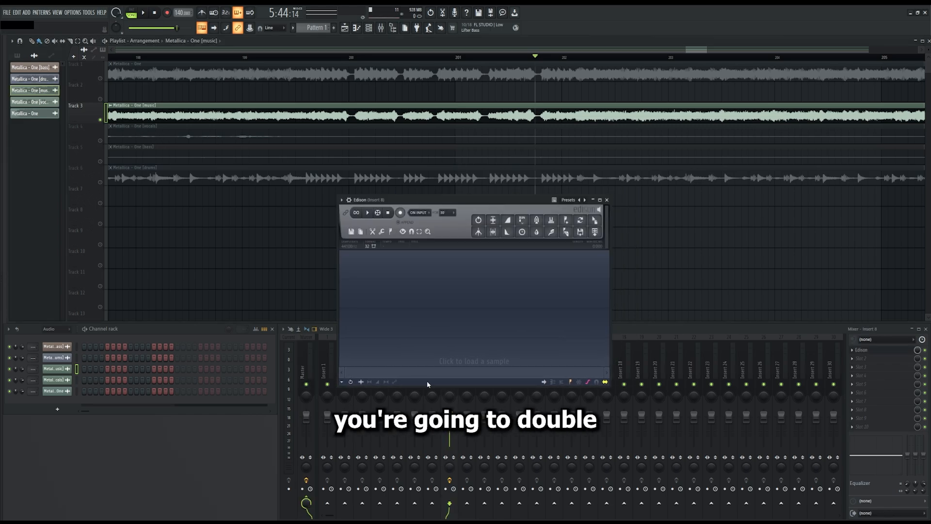
pyautogui.doubleClick(249, 111)
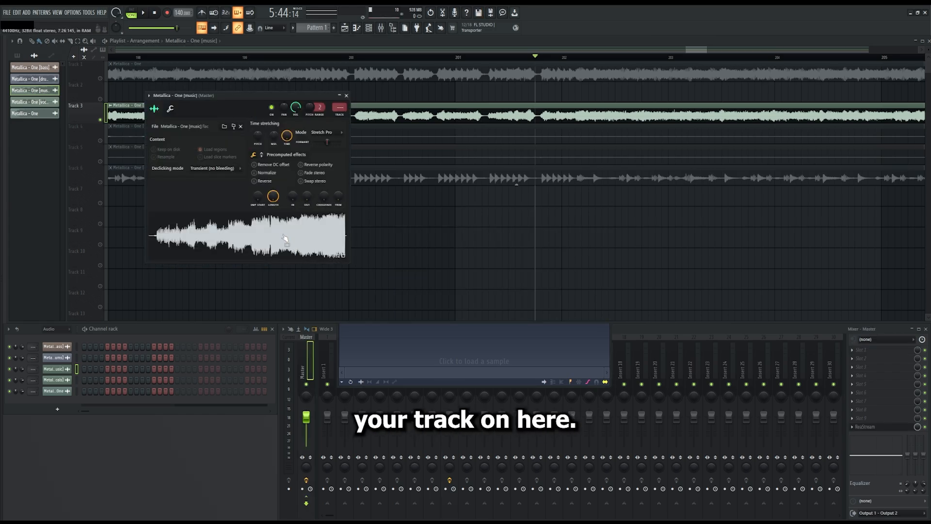
pyautogui.moveTo(235, 230); pyautogui.dragTo(410, 357)
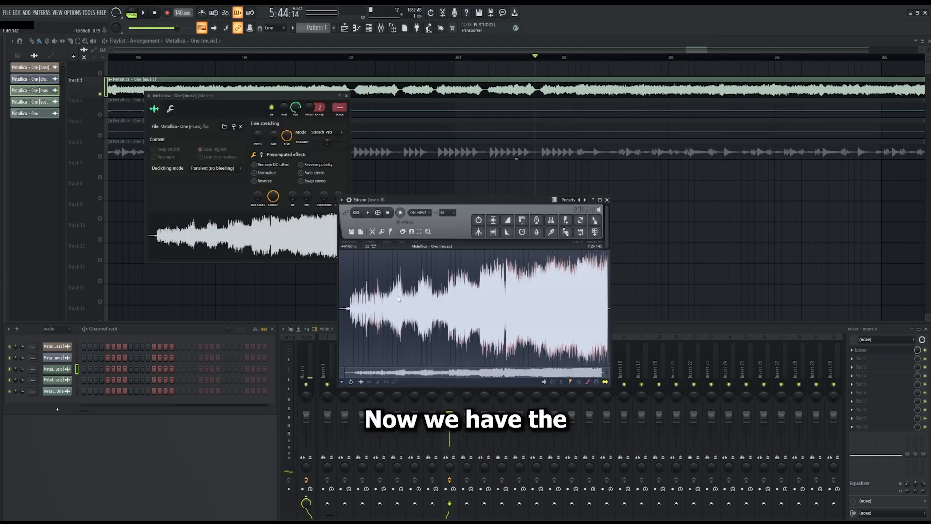
pyautogui.click(346, 95)
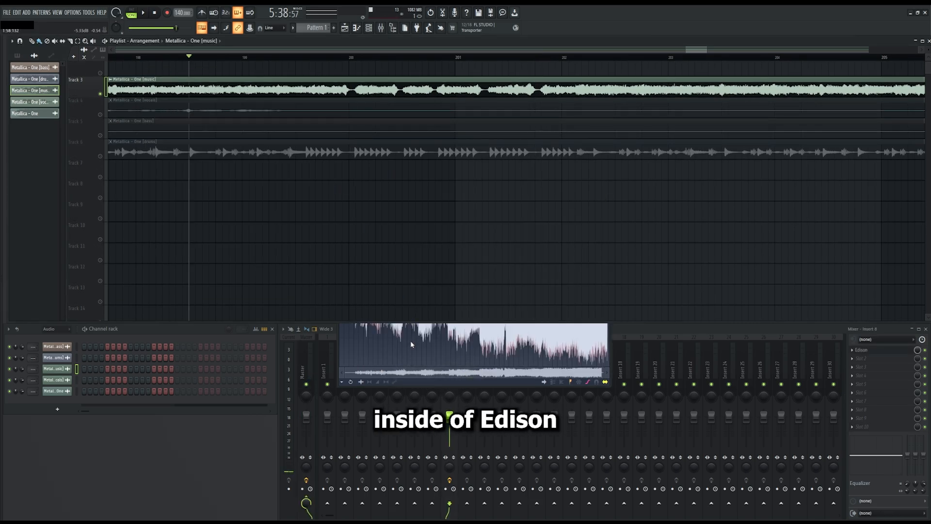
# - Bring the Edison editor back in front of the playlist and enlarge it to fill the workspace
pyautogui.click(410, 340)
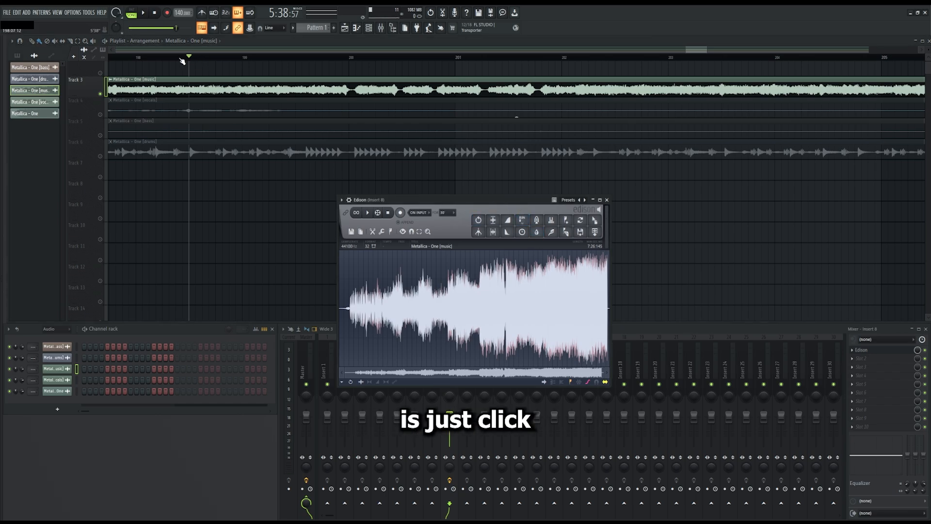
pyautogui.moveTo(183, 57); pyautogui.dragTo(222, 57)
pyautogui.click(411, 348)
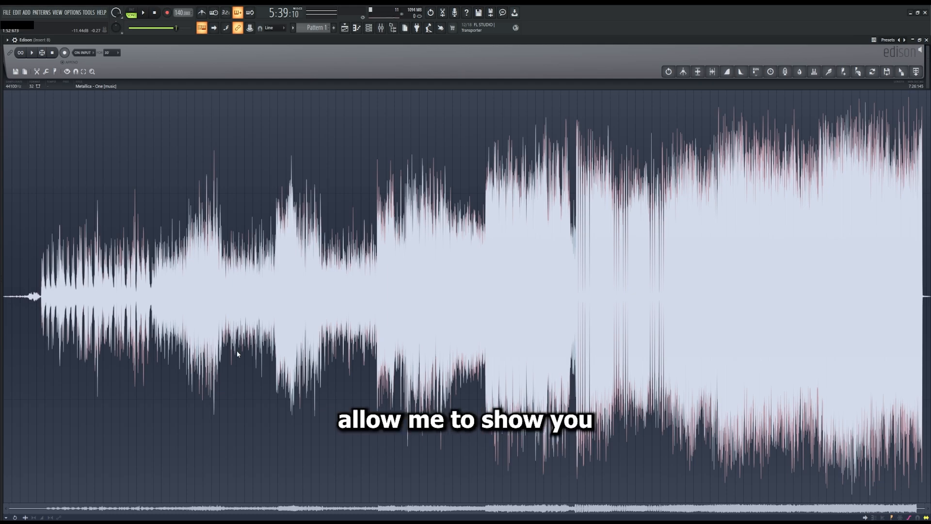
# - Play the opening of the music stem in Edison to hear where the first guitar notes begin
pyautogui.scroll(3, 5, 336)
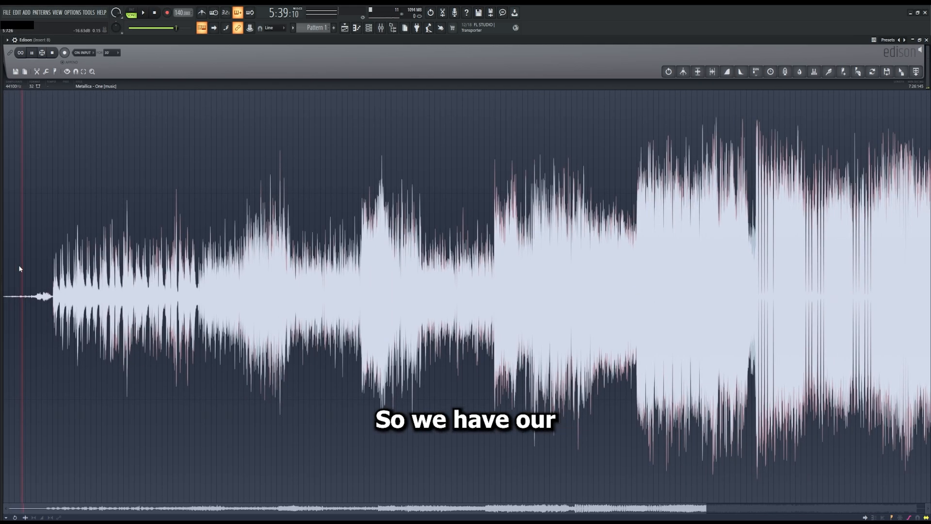
pyautogui.click(39, 266)
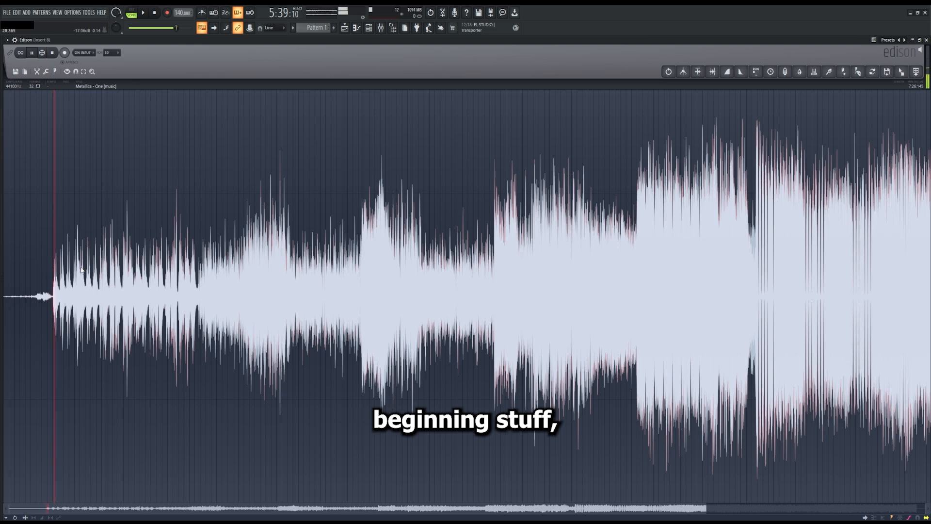
pyautogui.press('space')
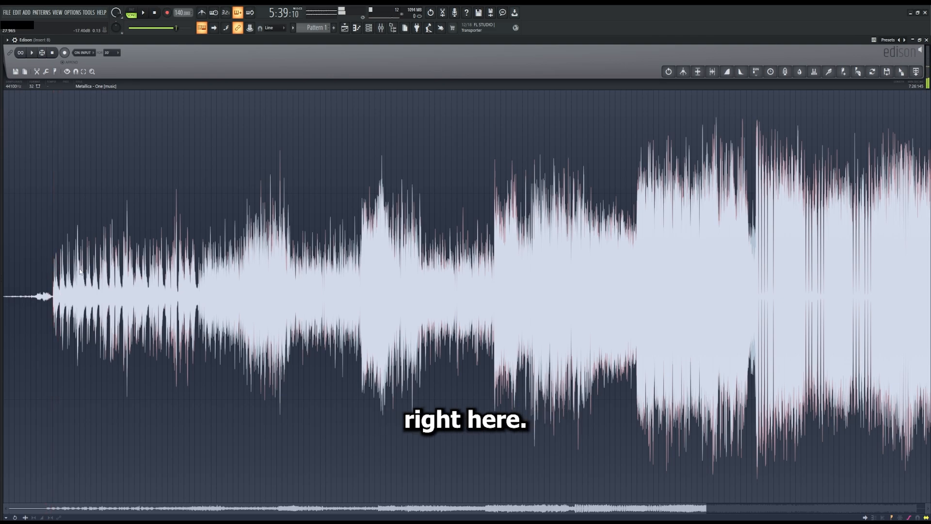
# - Play several spots in the opening of the music stem to locate where the next guitar part enters
pyautogui.scroll(3, 51, 299)
pyautogui.scroll(3, 51, 299)
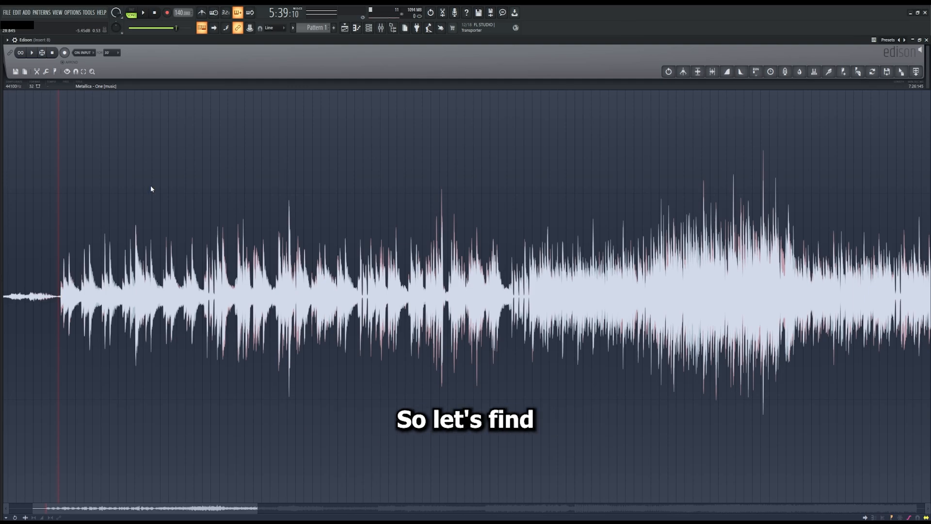
pyautogui.rightClick(260, 291)
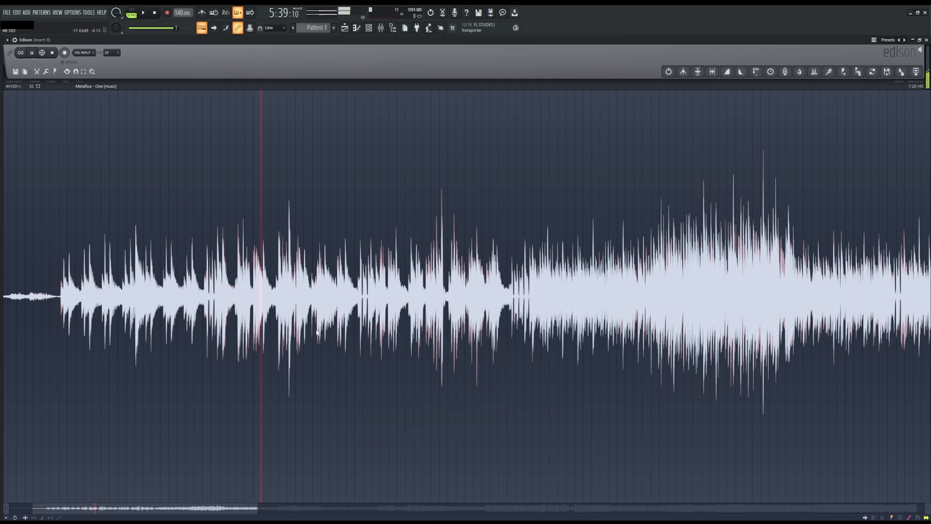
pyautogui.rightClick(293, 284)
pyautogui.rightClick(273, 282)
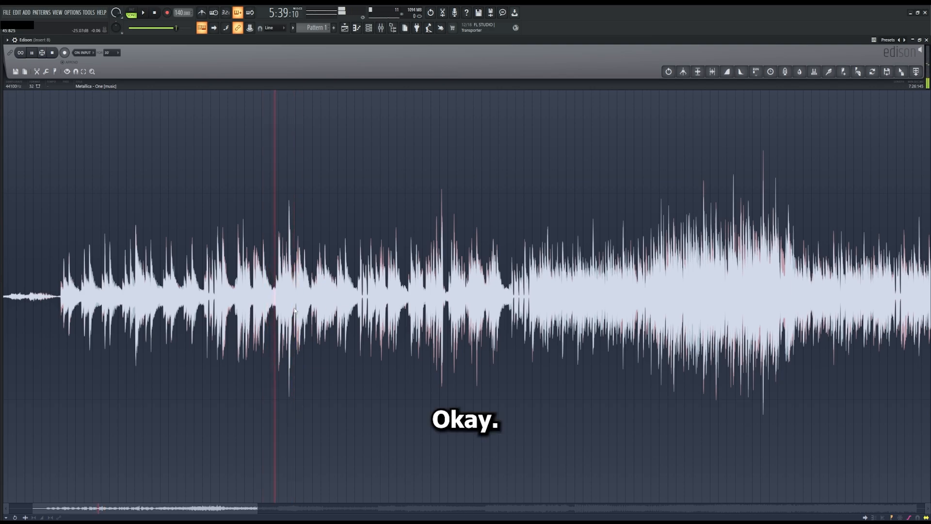
pyautogui.scroll(3, 273, 282)
pyautogui.rightClick(210, 282)
pyautogui.scroll(2, 211, 284)
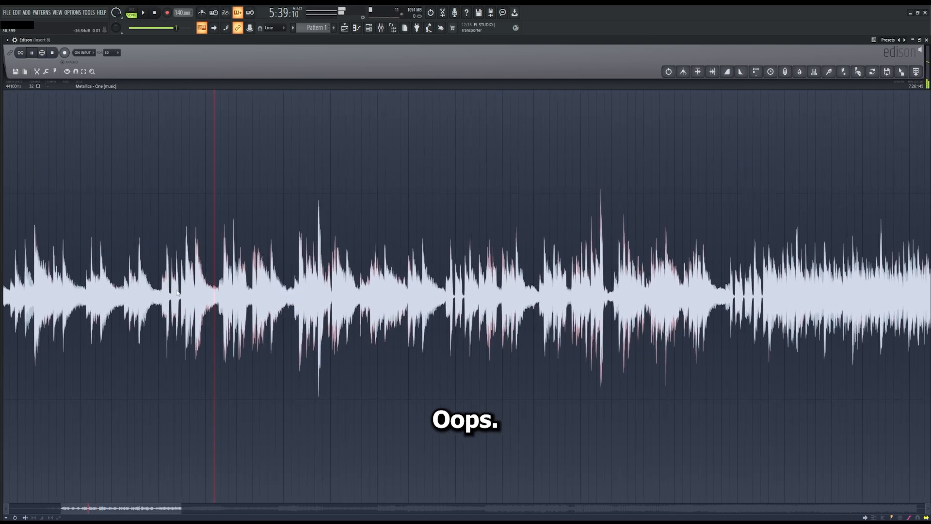
pyautogui.rightClick(152, 294)
pyautogui.scroll(2, 145, 320)
pyautogui.scroll(1, 150, 330)
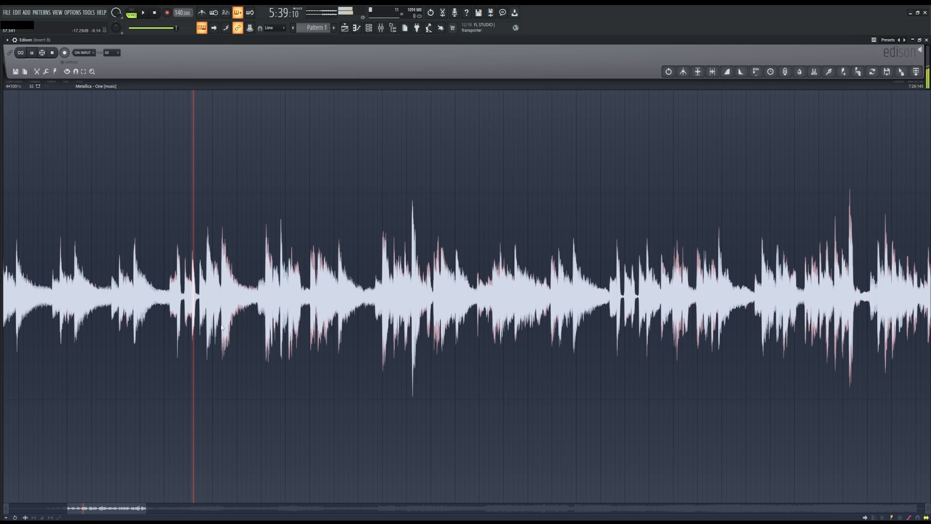
pyautogui.press('space')
# - Add a marker without a custom name at the guitar entrance, about 36.7 seconds into the stem
pyautogui.scroll(1, 207, 278)
pyautogui.scroll(1, 207, 278)
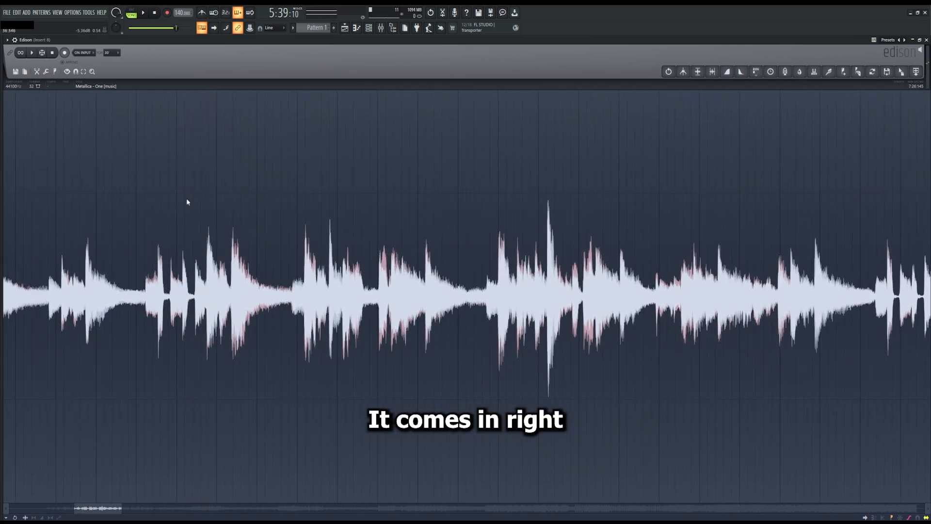
pyautogui.scroll(1, 205, 262)
pyautogui.rightClick(205, 260)
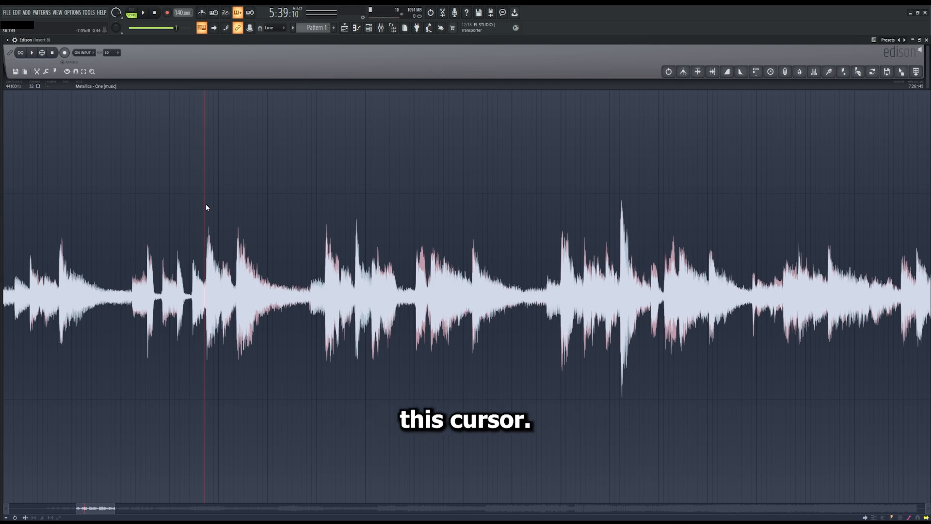
pyautogui.press('m')
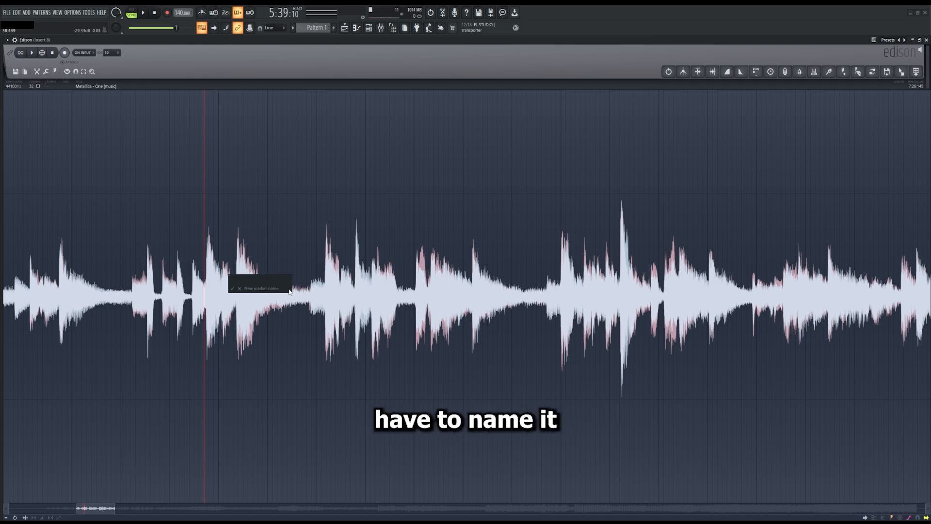
pyautogui.click(233, 289)
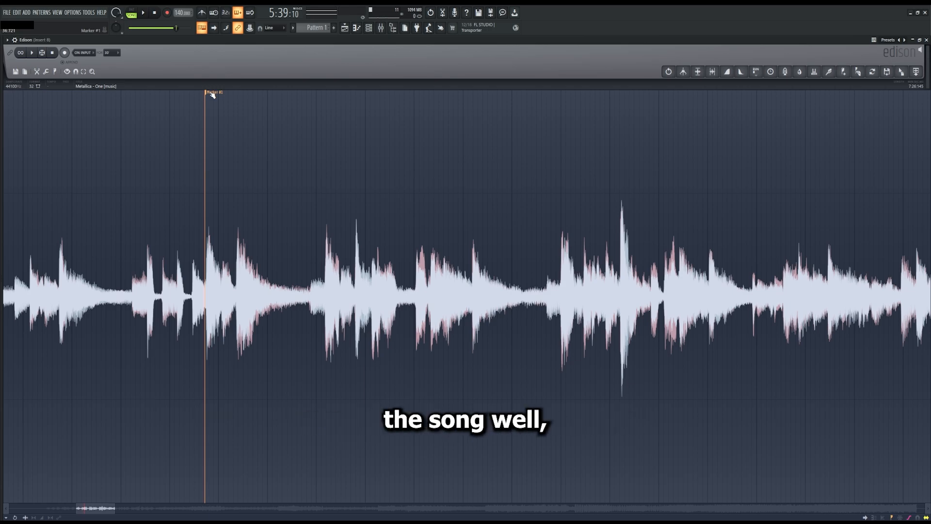
# - Add another marker without a custom name at the very beginning of the stem's waveform
pyautogui.scroll(-3, 379, 279)
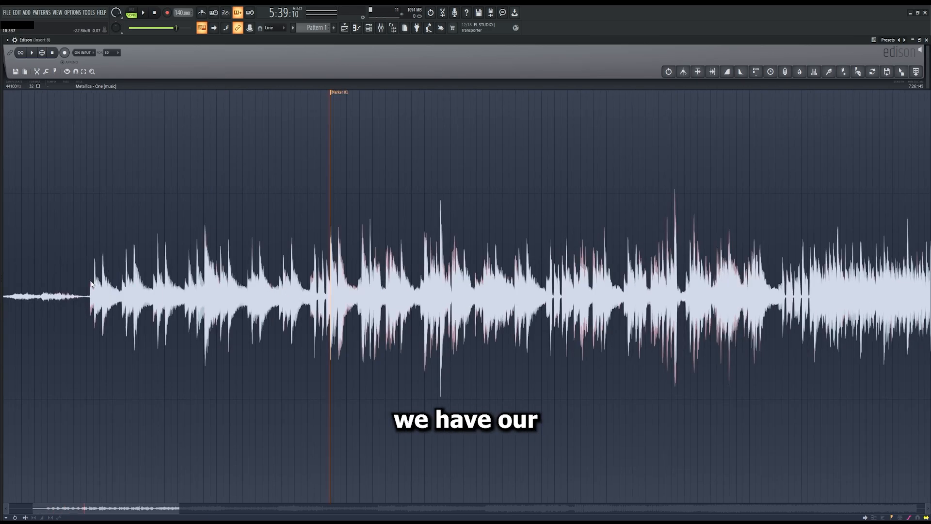
pyautogui.scroll(-2, 90, 283)
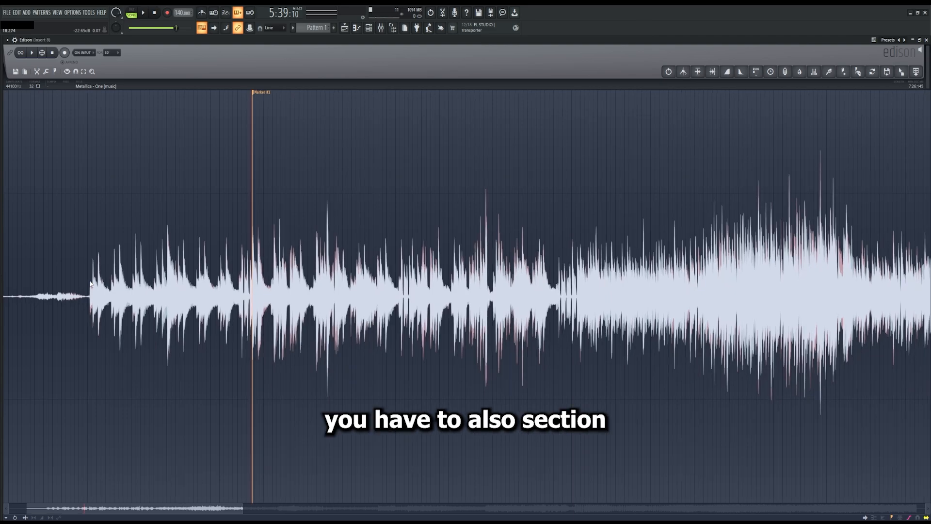
pyautogui.scroll(2, 9, 297)
pyautogui.moveTo(79, 507); pyautogui.dragTo(54, 508)
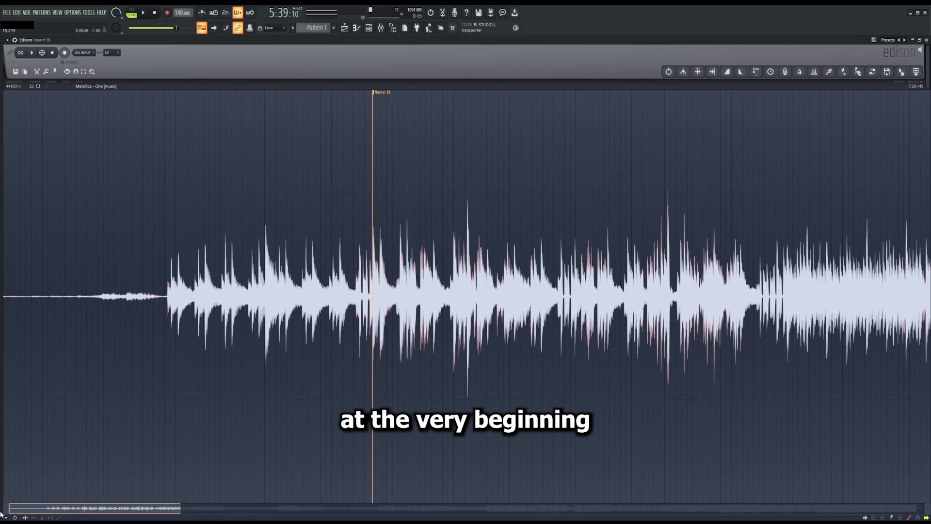
pyautogui.scroll(-2, 78, 331)
pyautogui.scroll(-1, 77, 332)
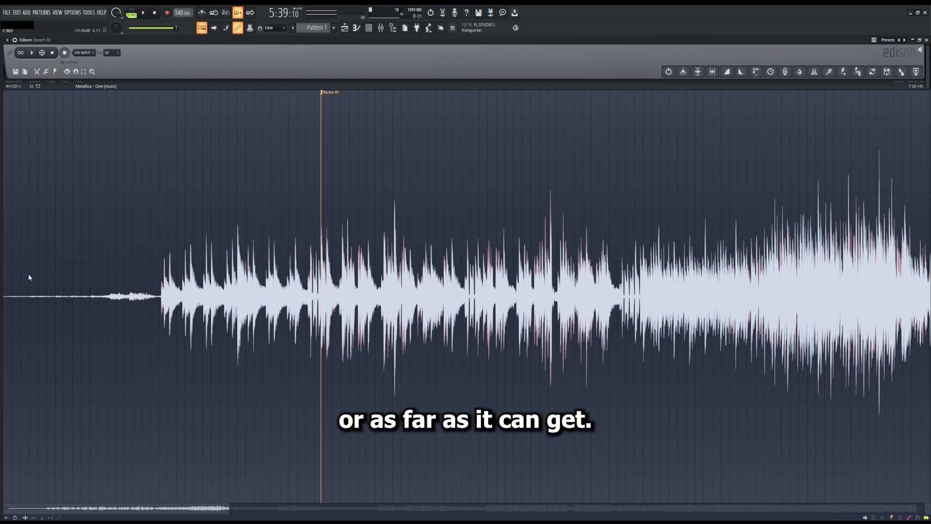
pyautogui.hotkey('alt', 'm')
pyautogui.click(4, 273)
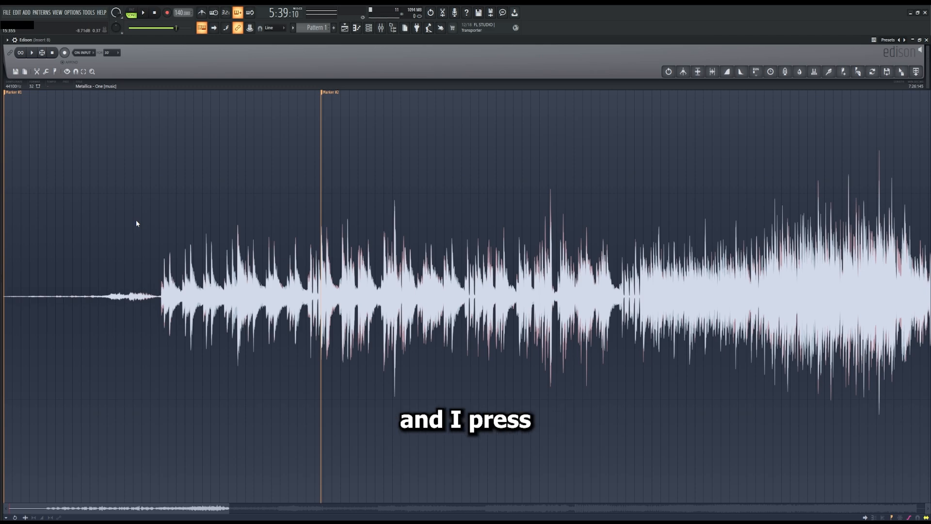
# - Select the section between the two markers and the section following the second one, and clear the selection
pyautogui.press('pagedown')
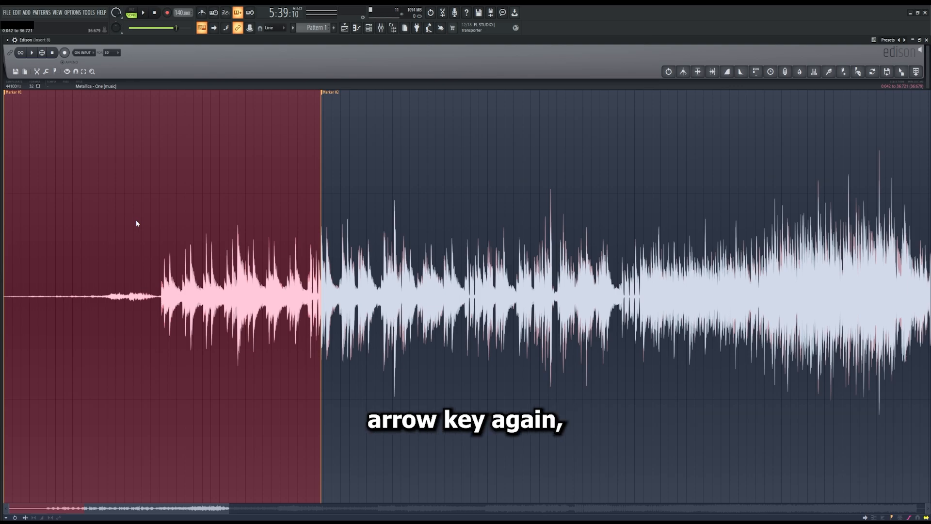
pyautogui.press('End')
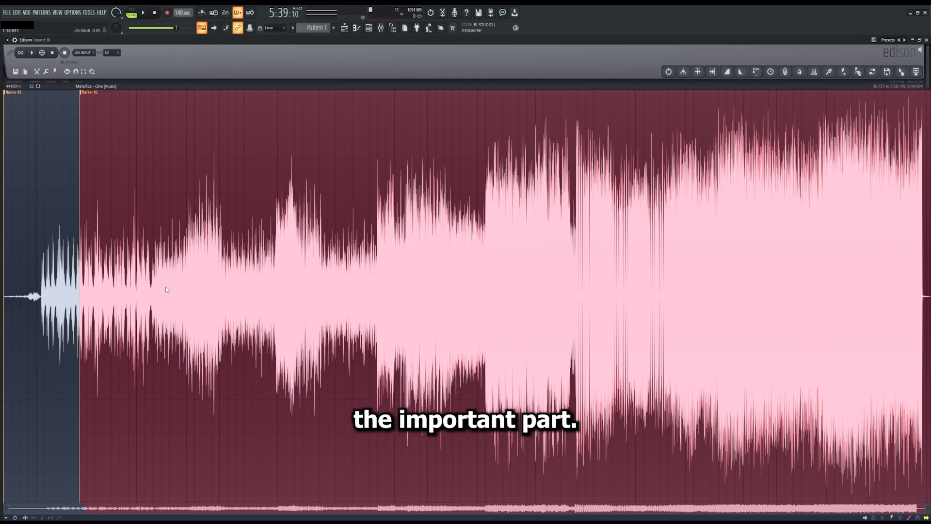
pyautogui.click(31, 274)
# - Play the stem from the second marker onward to hear the tuning of the guitar passage
pyautogui.scroll(6, 43, 299)
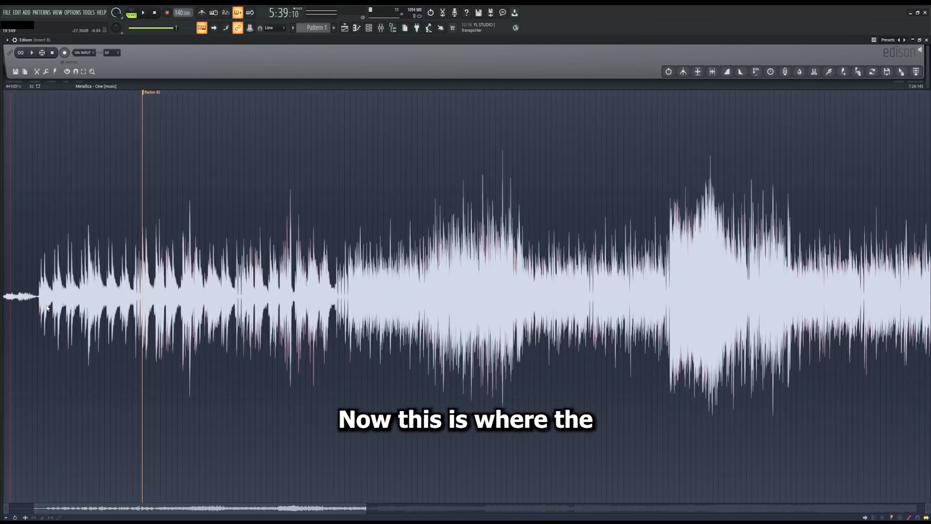
pyautogui.scroll(4, 49, 311)
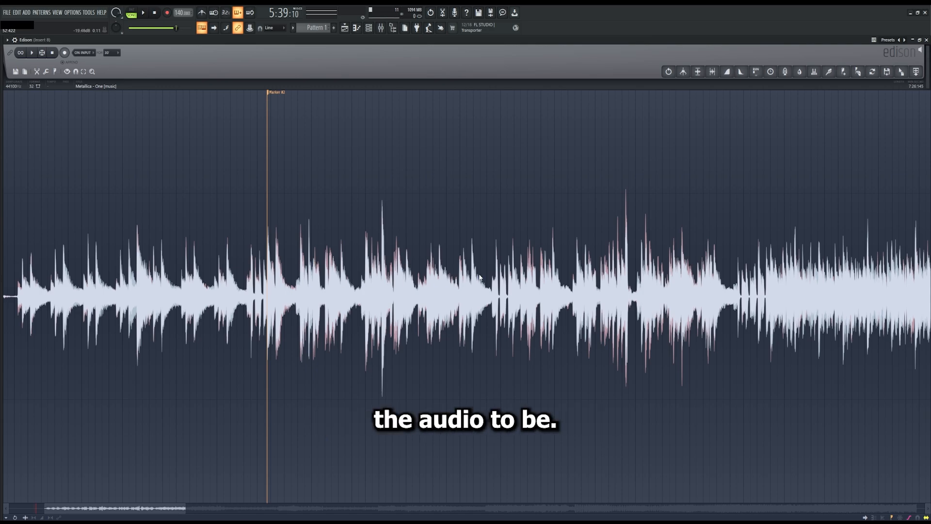
pyautogui.scroll(-1, 347, 289)
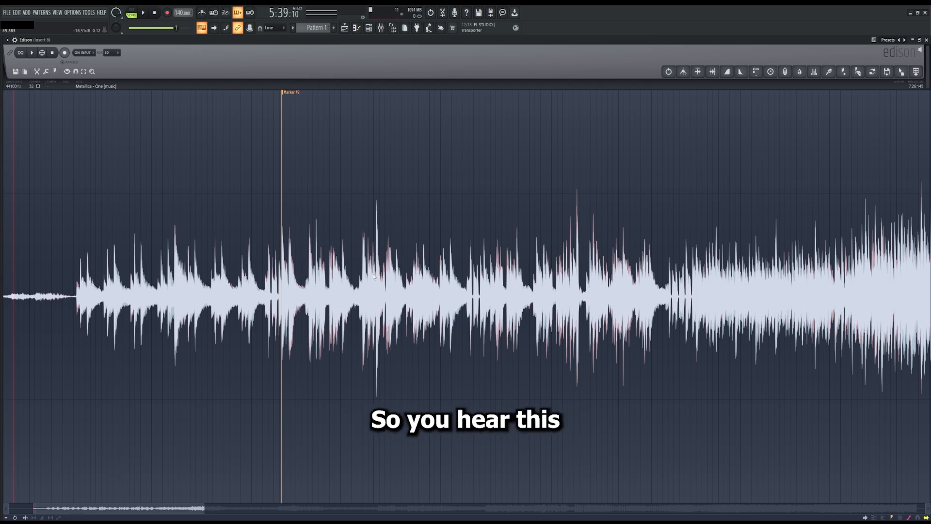
pyautogui.scroll(2, 298, 268)
pyautogui.click(270, 272)
pyautogui.press('space')
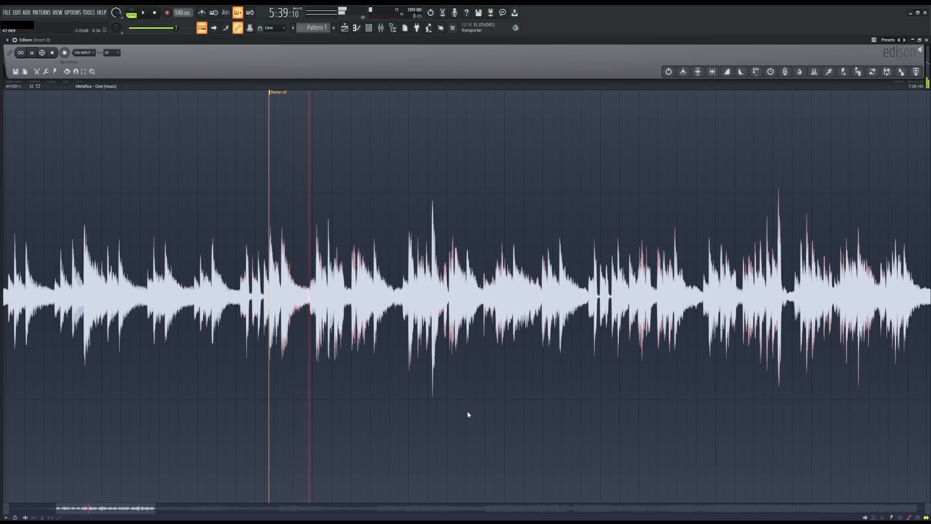
pyautogui.press('space')
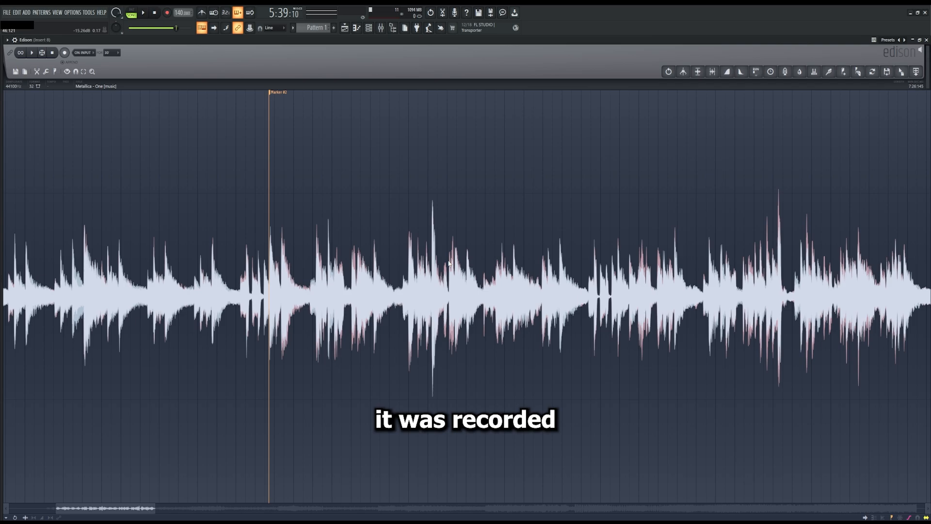
# - Add a third marker without a custom name about 50.9 seconds into the stem, ending the marked guitar section
pyautogui.click(424, 287)
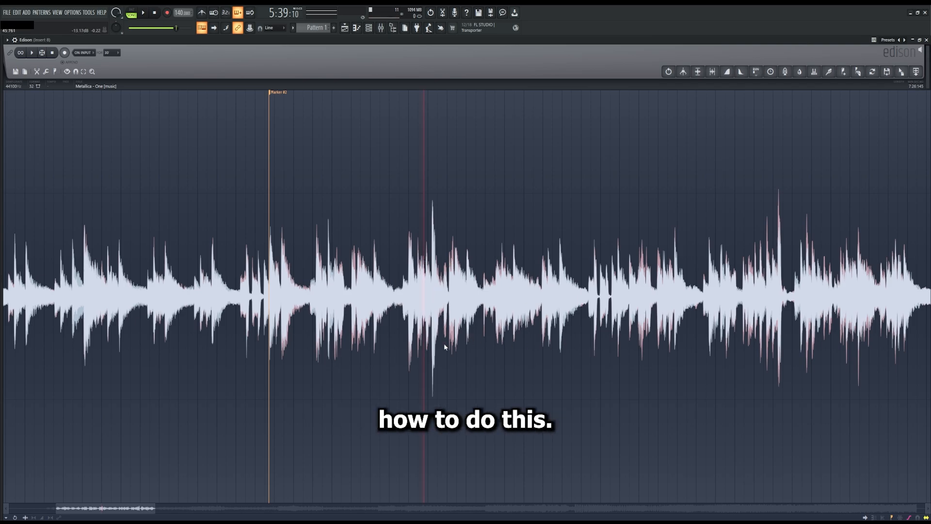
pyautogui.scroll(3, 443, 343)
pyautogui.hotkey('alt', 'm')
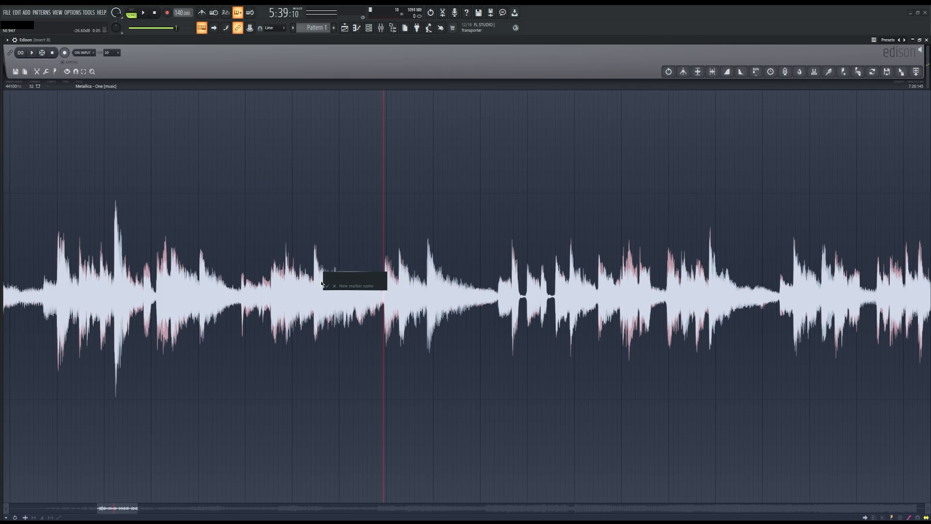
pyautogui.press('Return')
pyautogui.scroll(-4, 390, 290)
pyautogui.scroll(1, 155, 257)
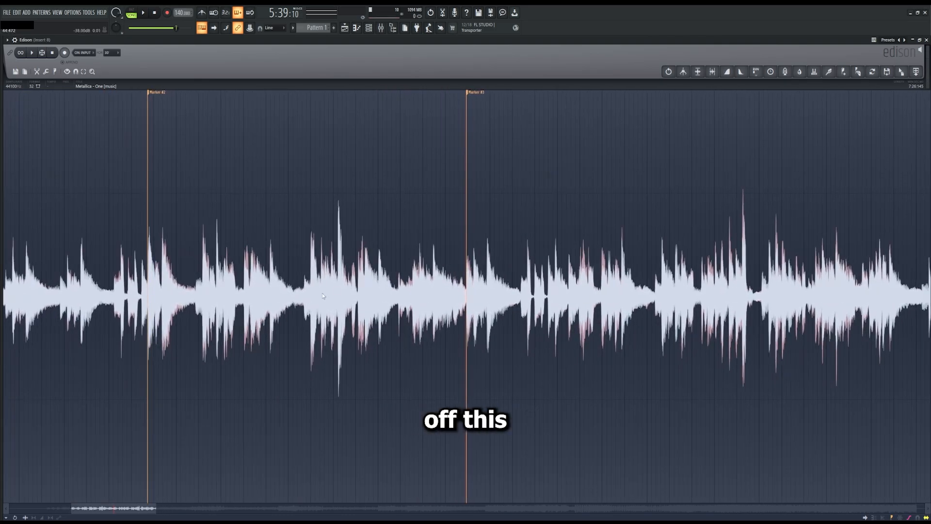
# - Play short excerpts before and after the third marker to compare the pitch of the guitar passages
pyautogui.scroll(-2, 293, 193)
pyautogui.click(295, 194)
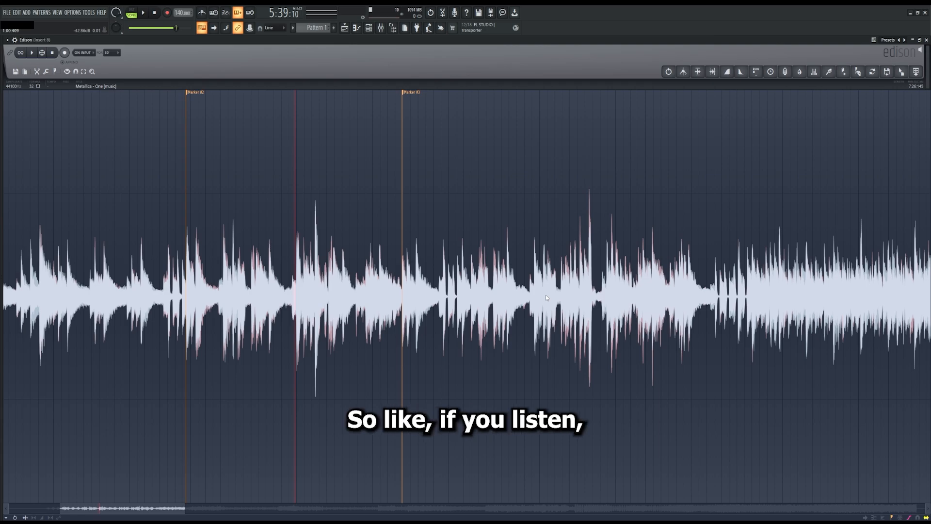
pyautogui.press('space')
pyautogui.press('space')
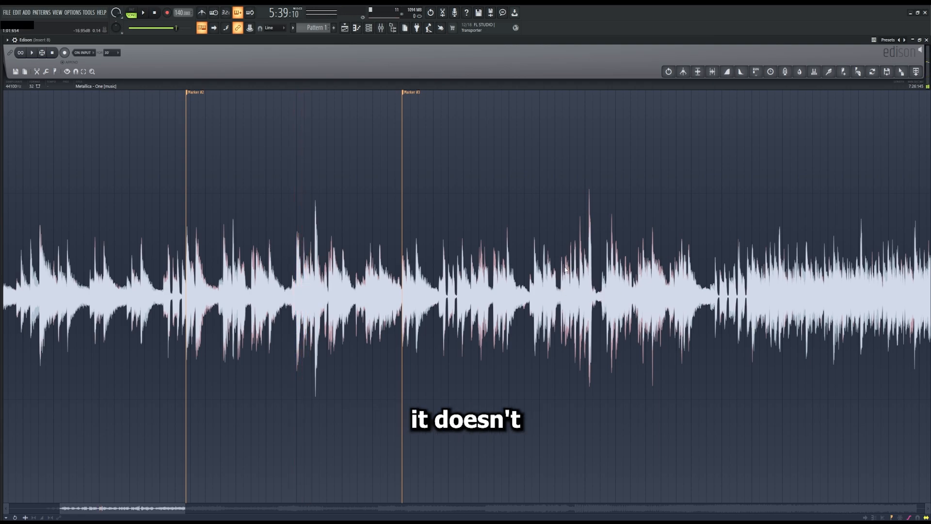
pyautogui.click(450, 270)
pyautogui.click(469, 272)
pyautogui.press('space')
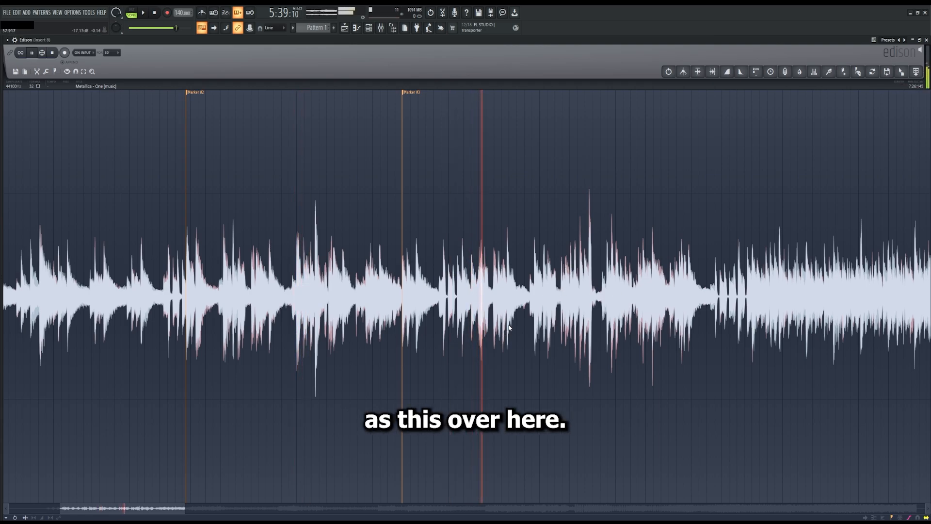
pyautogui.press('space')
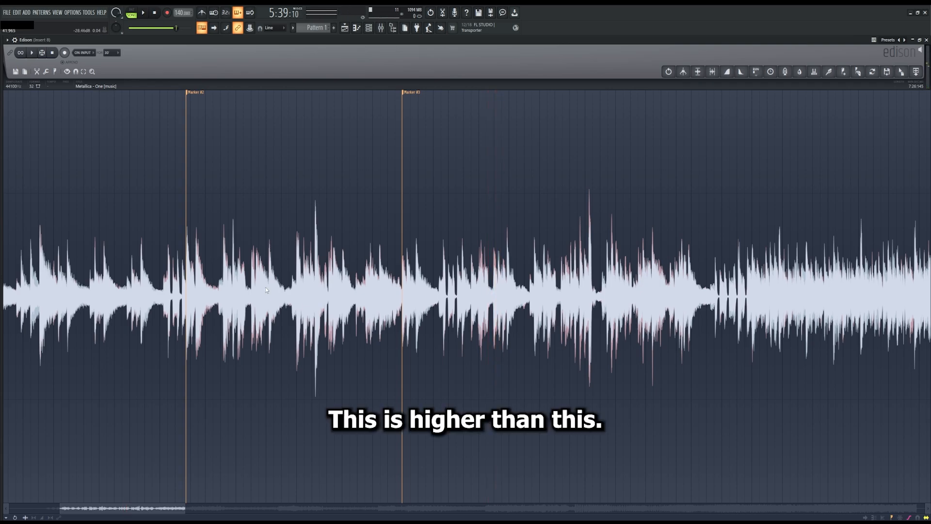
pyautogui.click(277, 279)
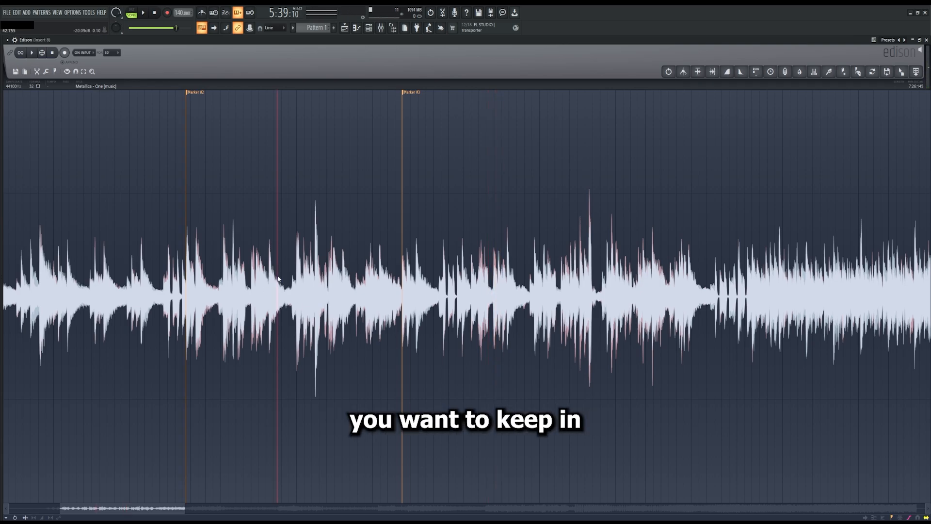
# - Step back and forth through the marker-bounded sections and leave the one between the second and third markers selected
pyautogui.scroll(-1, 292, 332)
pyautogui.scroll(-3, 293, 333)
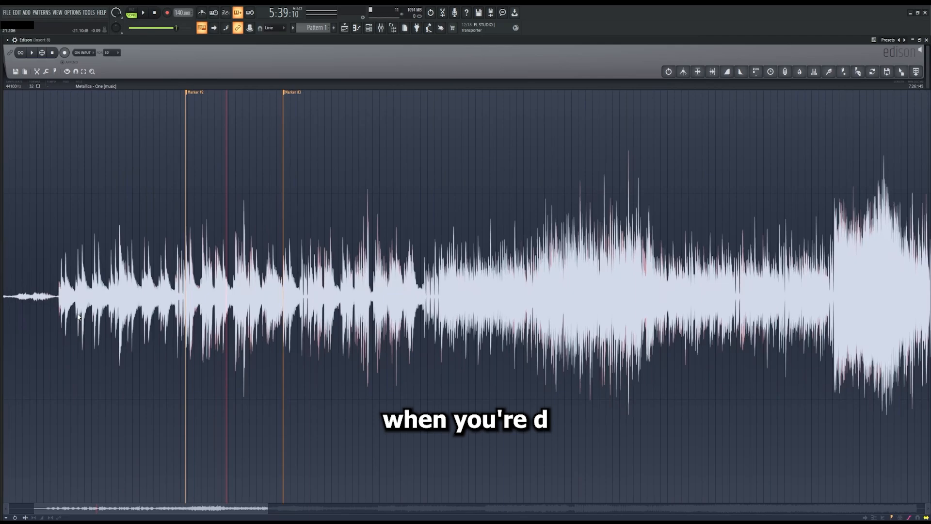
pyautogui.scroll(2, 75, 310)
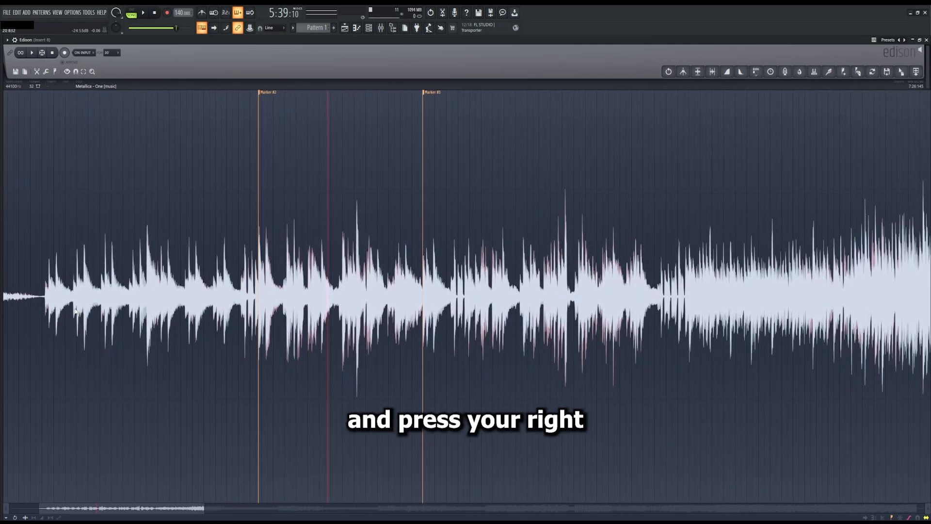
pyautogui.press('Right')
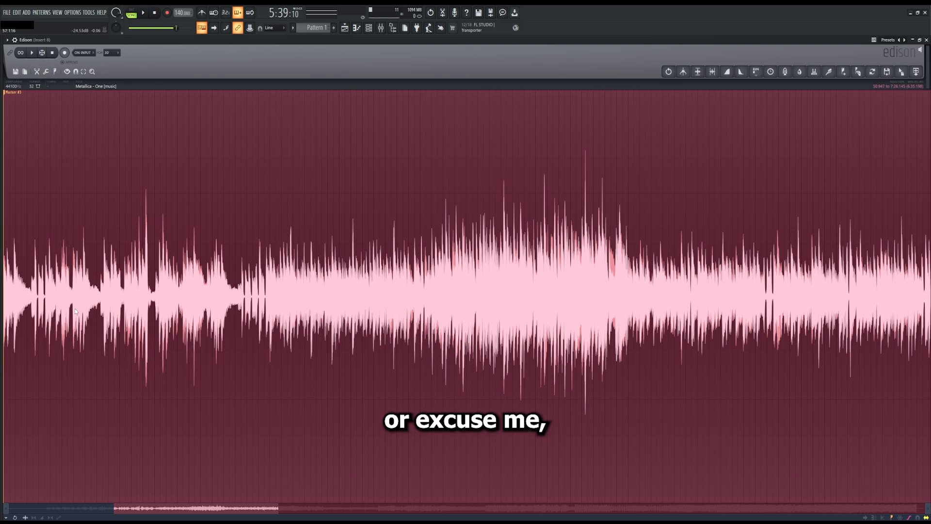
pyautogui.press('Left')
pyautogui.press('Left')
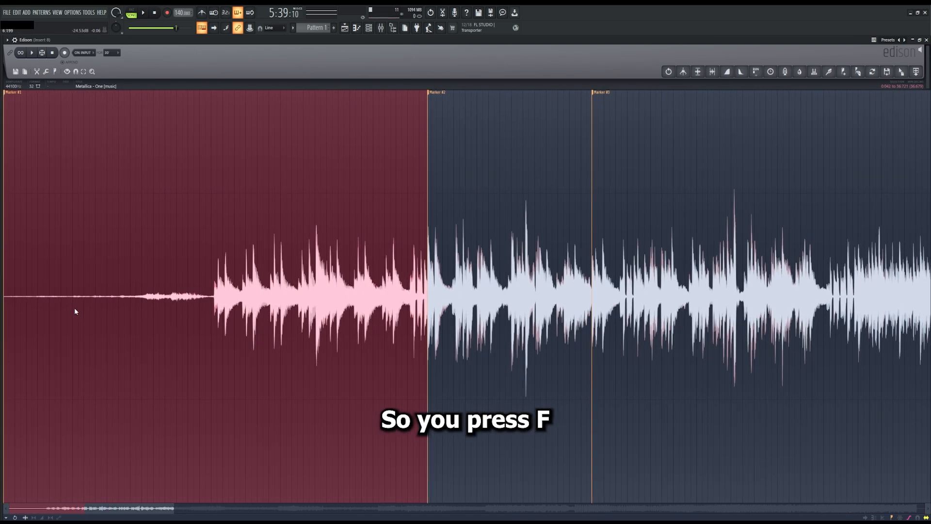
pyautogui.press('Right')
pyautogui.press('Left')
pyautogui.press('Right')
pyautogui.press('Left')
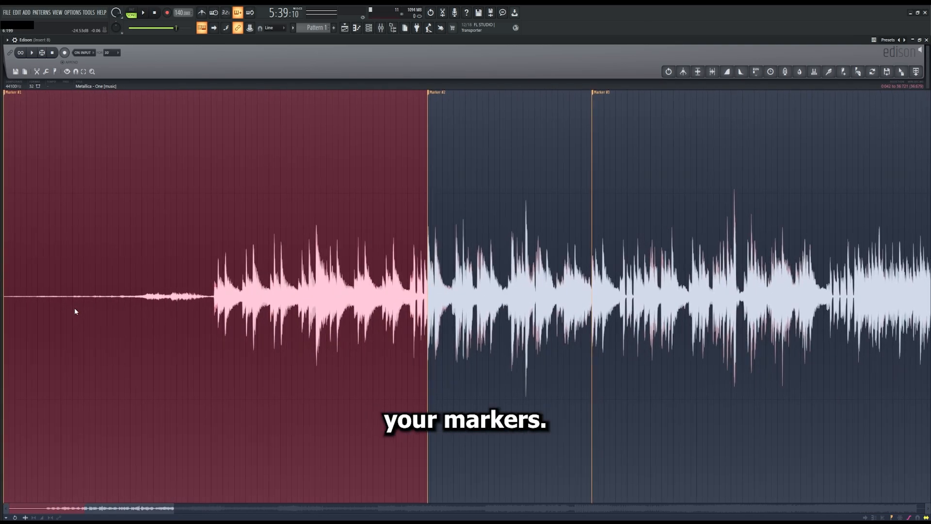
pyautogui.press('Right')
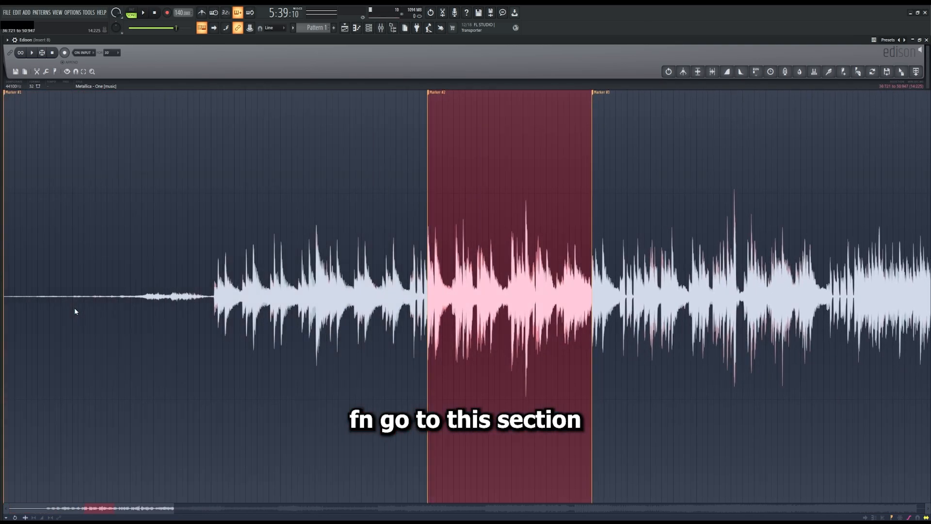
pyautogui.scroll(2, 570, 307)
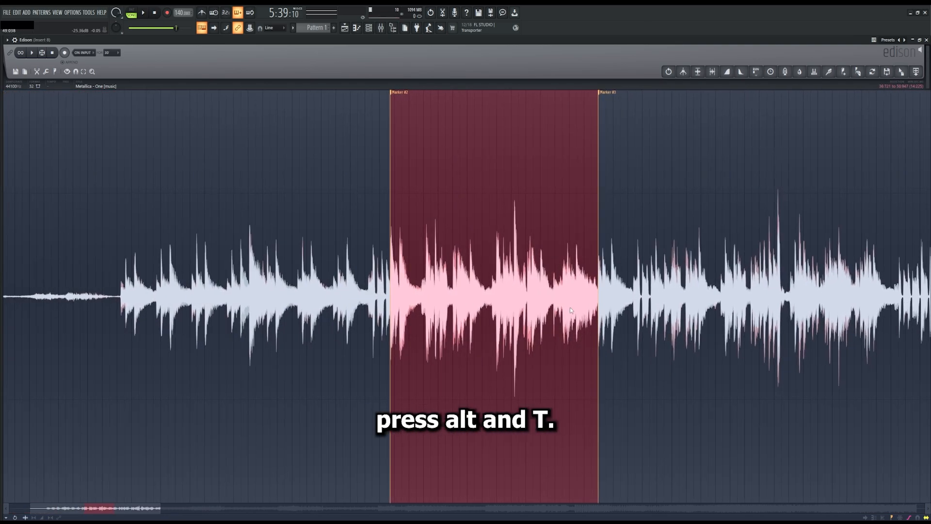
pyautogui.hotkey('alt', 't')
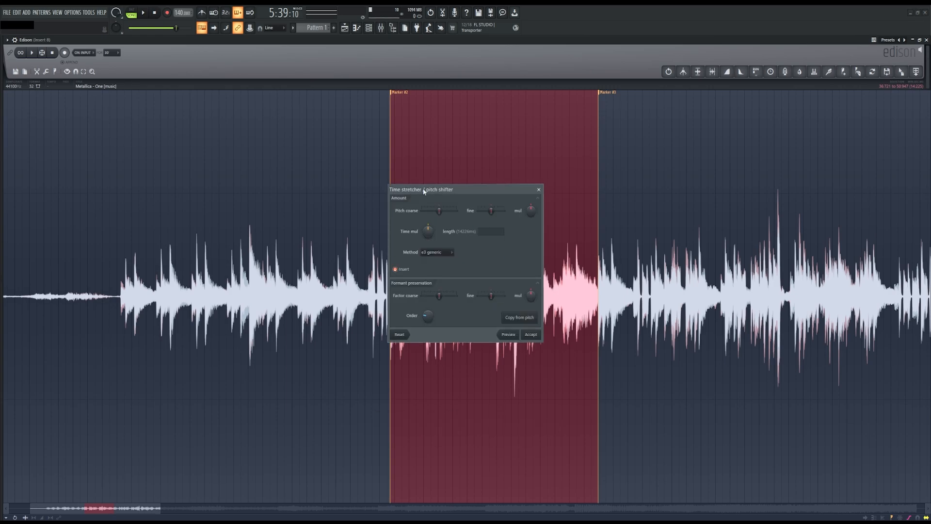
pyautogui.moveTo(436, 186); pyautogui.dragTo(454, 205)
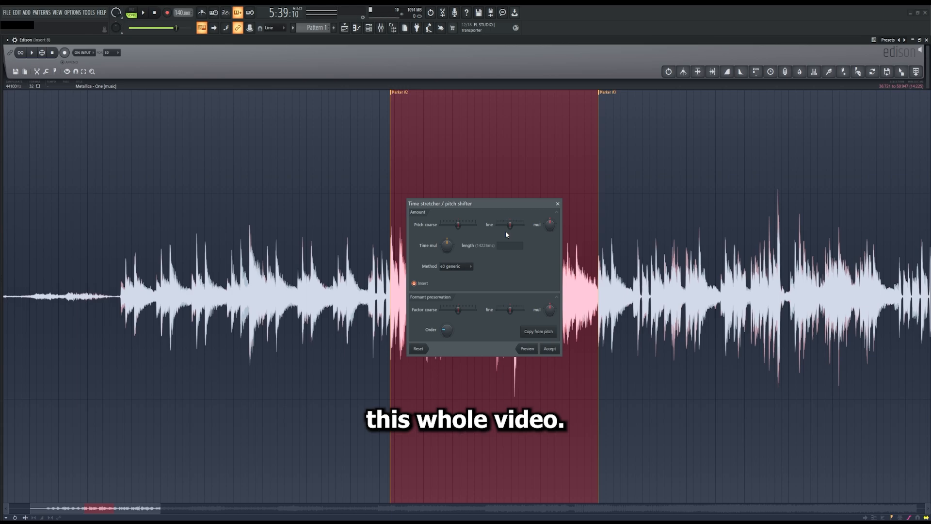
pyautogui.click(561, 204)
# - Set up a -2 semitone pitch shift for the section between the second and third markers using the e3 generic method, lowering the formant factor to match
pyautogui.click(45, 71)
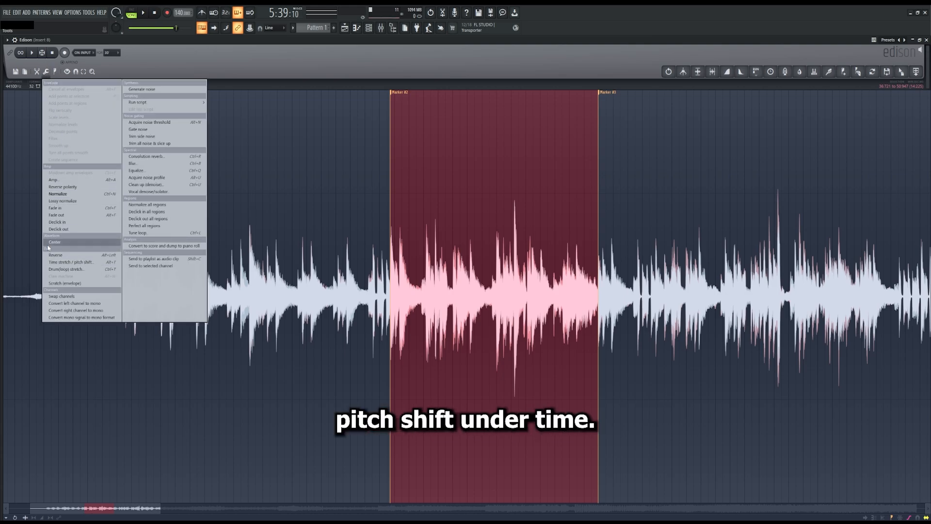
pyautogui.click(73, 262)
pyautogui.moveTo(482, 204); pyautogui.dragTo(286, 213)
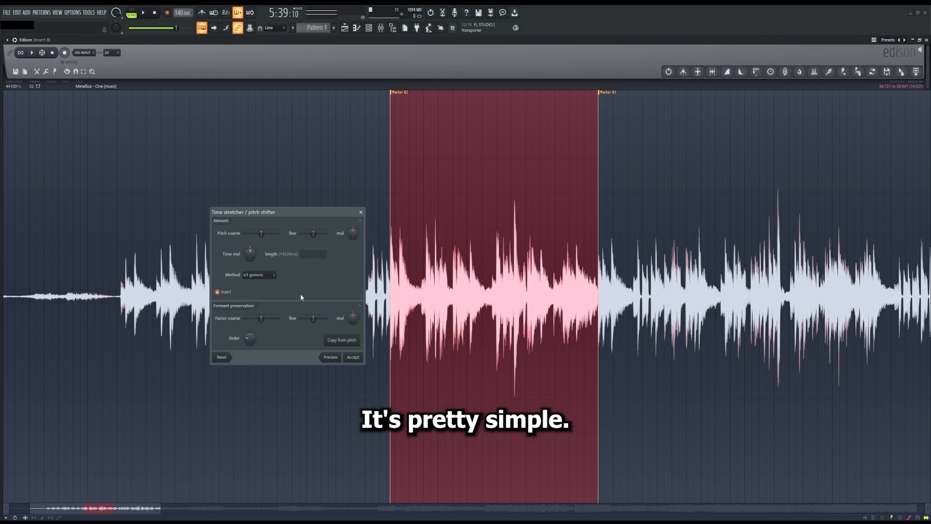
pyautogui.click(261, 275)
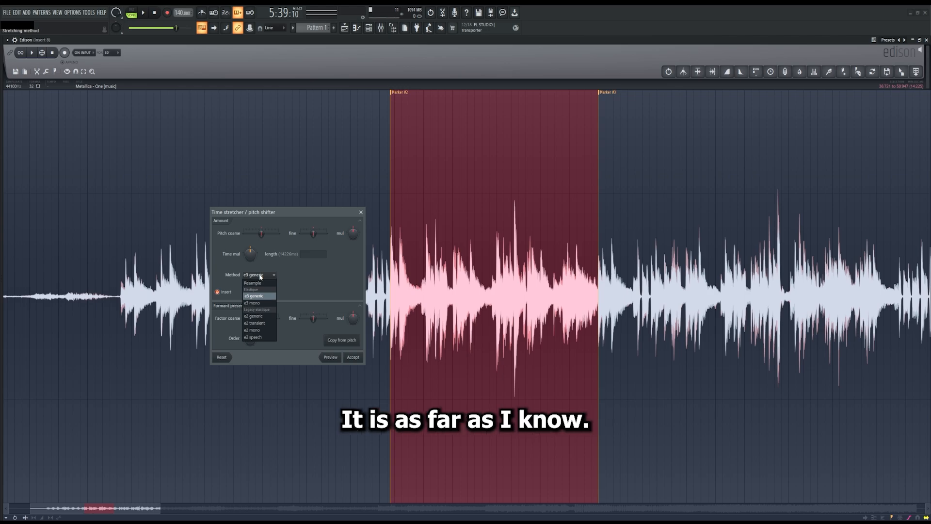
pyautogui.click(258, 277)
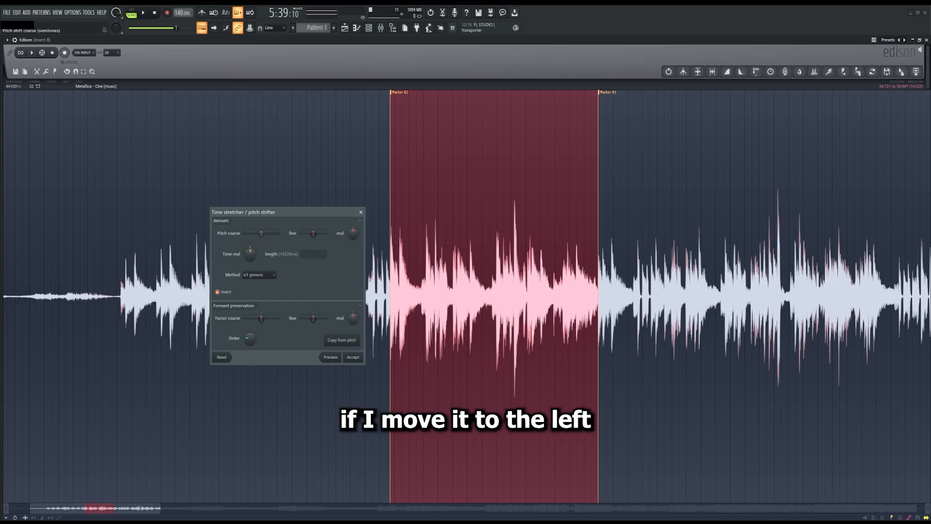
pyautogui.moveTo(261, 233); pyautogui.dragTo(258, 233)
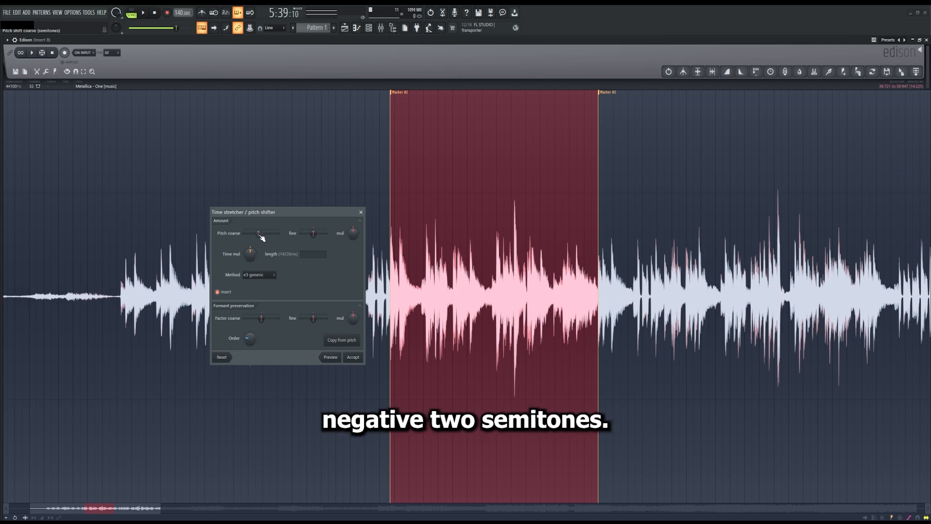
pyautogui.moveTo(313, 233); pyautogui.dragTo(313, 235)
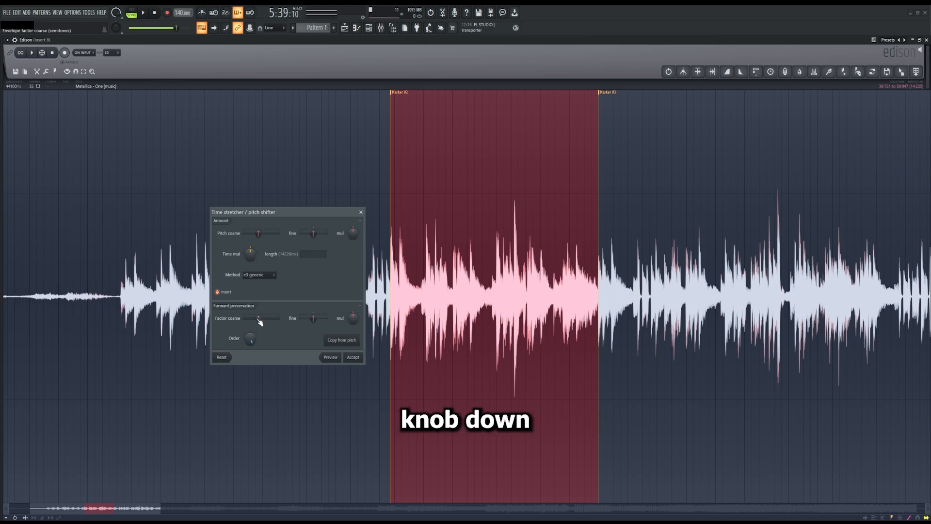
pyautogui.moveTo(258, 318); pyautogui.dragTo(257, 318)
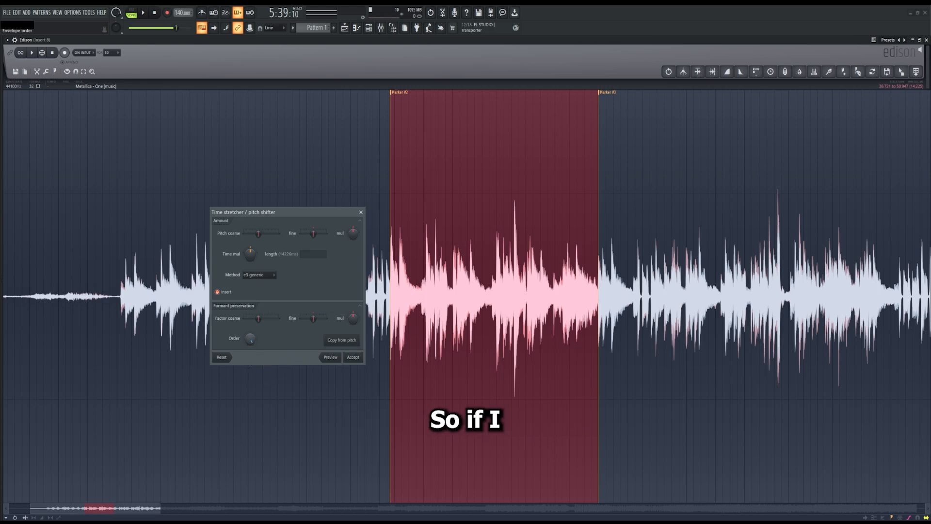
# - Preview the pitch-shifted section, set the formant preservation order to 5512 Hz and preview it again
pyautogui.click(326, 357)
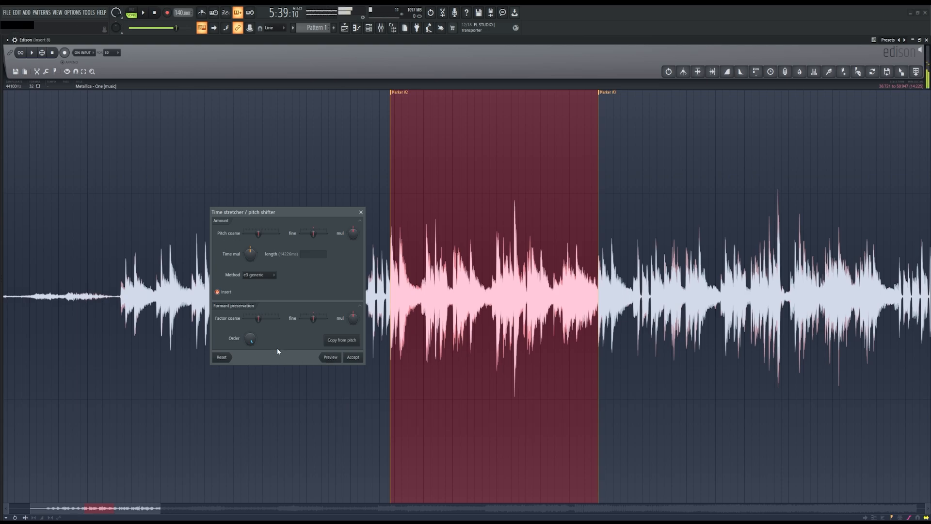
pyautogui.click(327, 360)
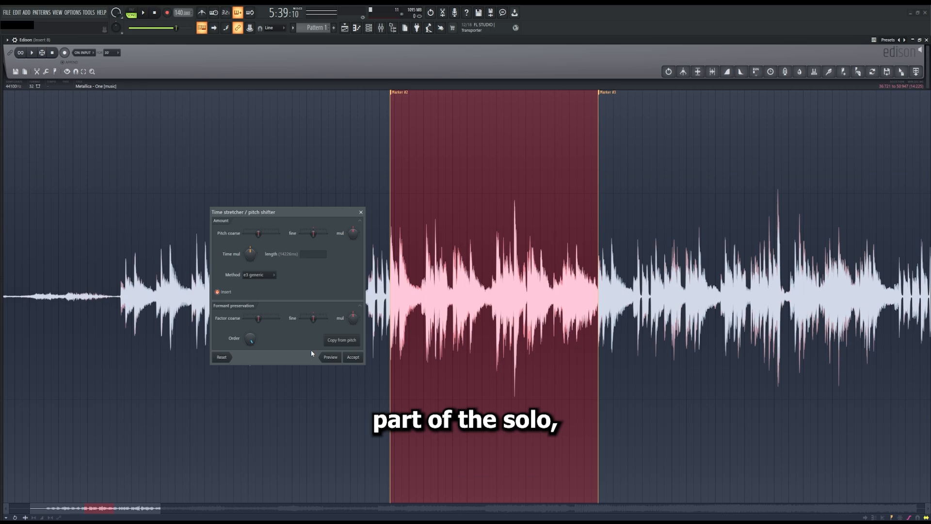
pyautogui.moveTo(250, 338); pyautogui.dragTo(250, 347)
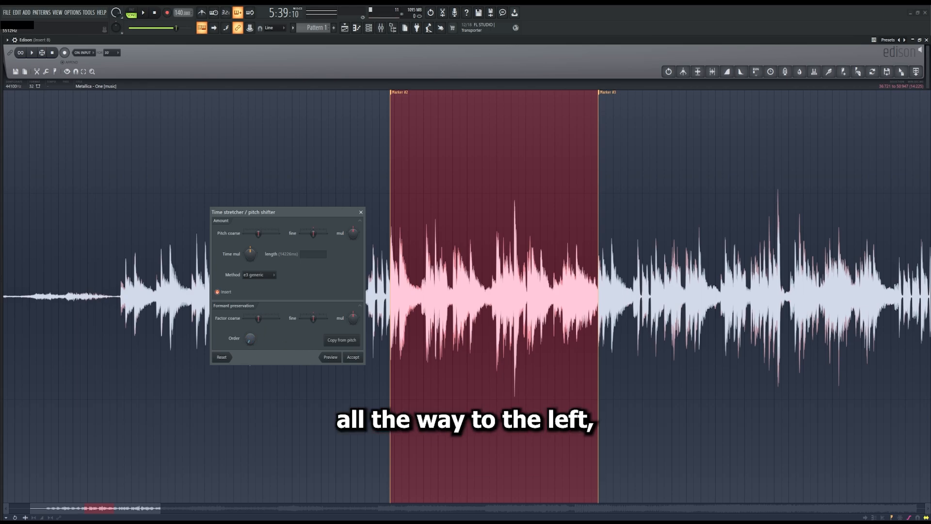
pyautogui.click(334, 357)
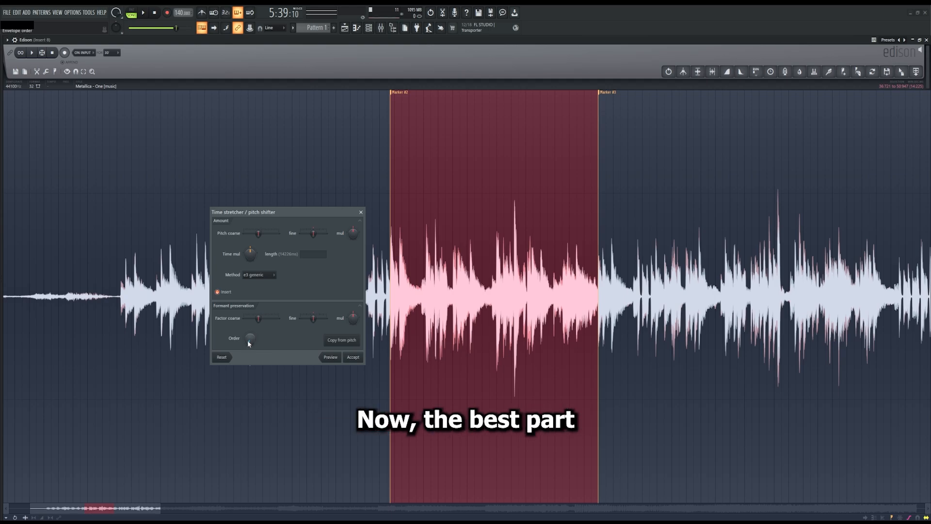
# - Set the formant preservation order to about 320 Hz, preview the section and apply the pitch shift
pyautogui.moveTo(248, 343); pyautogui.dragTo(249, 314)
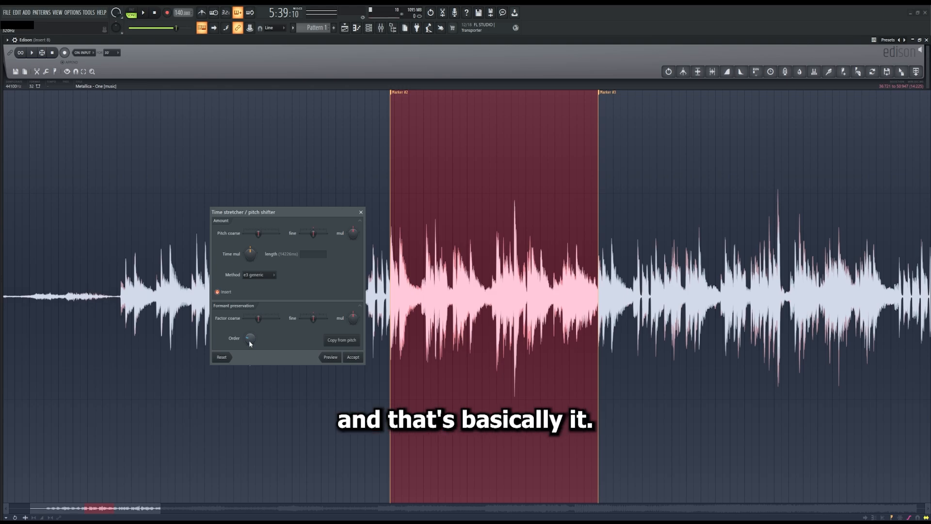
pyautogui.moveTo(247, 340); pyautogui.dragTo(248, 339)
pyautogui.click(330, 357)
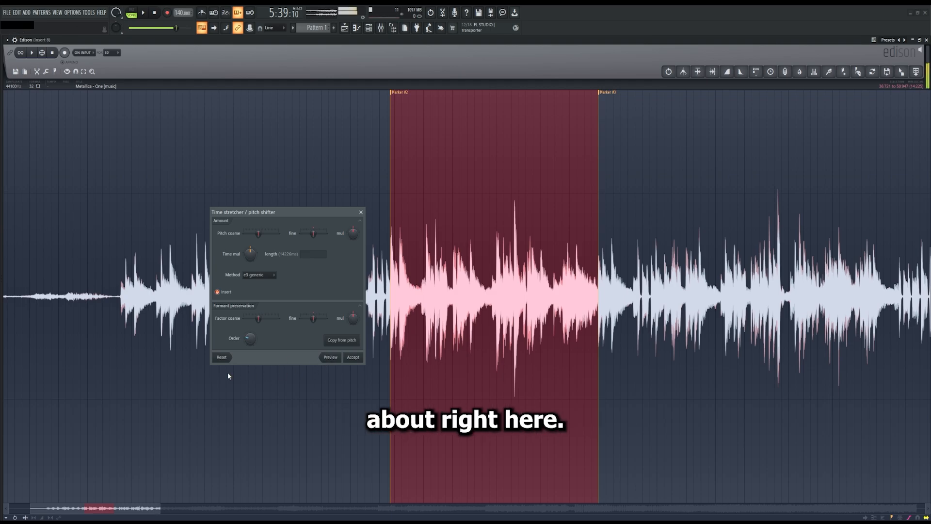
pyautogui.click(352, 358)
# - Play the stem from before the second marker into the detuned section to hear the transition
pyautogui.click(358, 220)
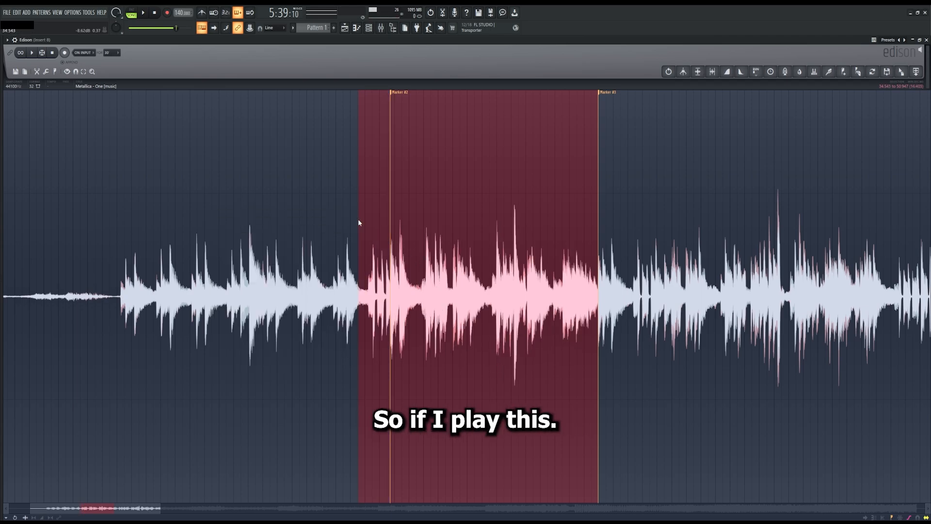
pyautogui.click(262, 221)
pyautogui.press('space')
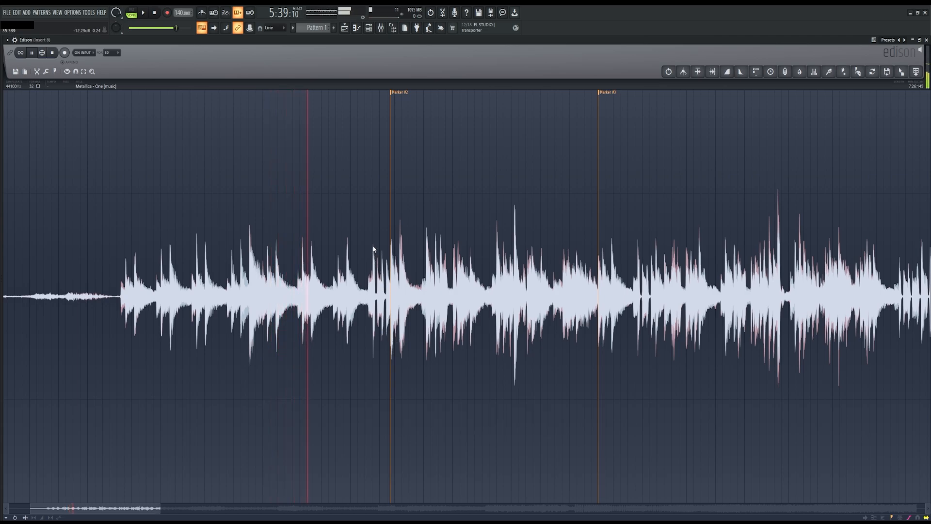
pyautogui.click(372, 339)
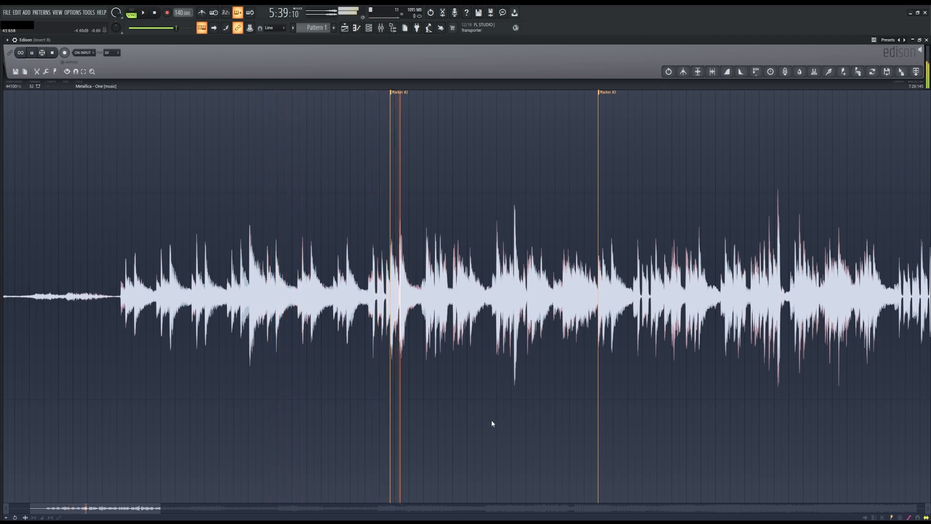
pyautogui.press('space')
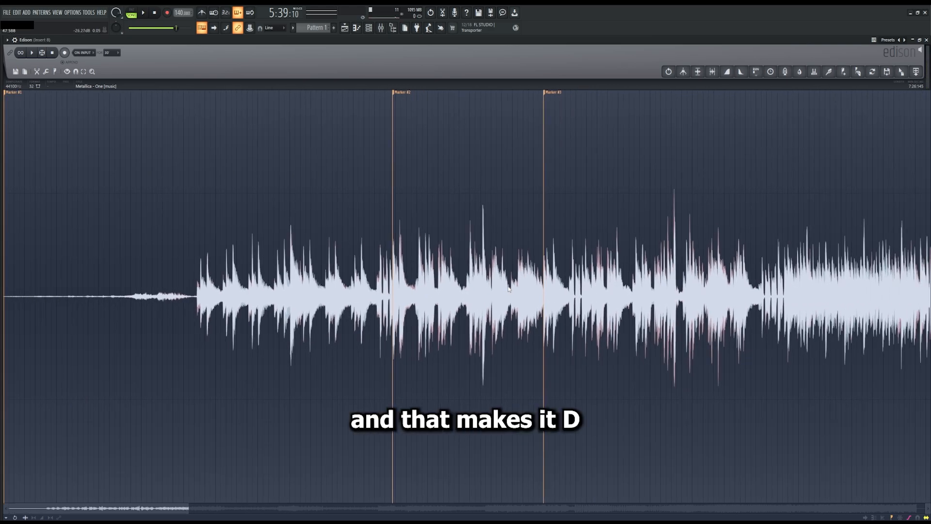
# - Apply the same -2 semitone pitch shift to the section between the first and second markers with the formant preservation order at 106 Hz
pyautogui.press('Right')
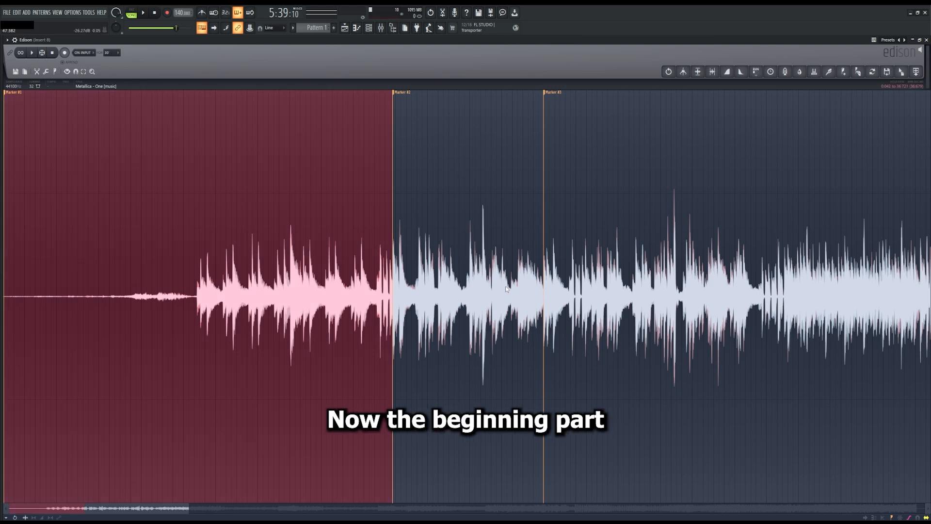
pyautogui.press('super+r')
pyautogui.click(144, 446)
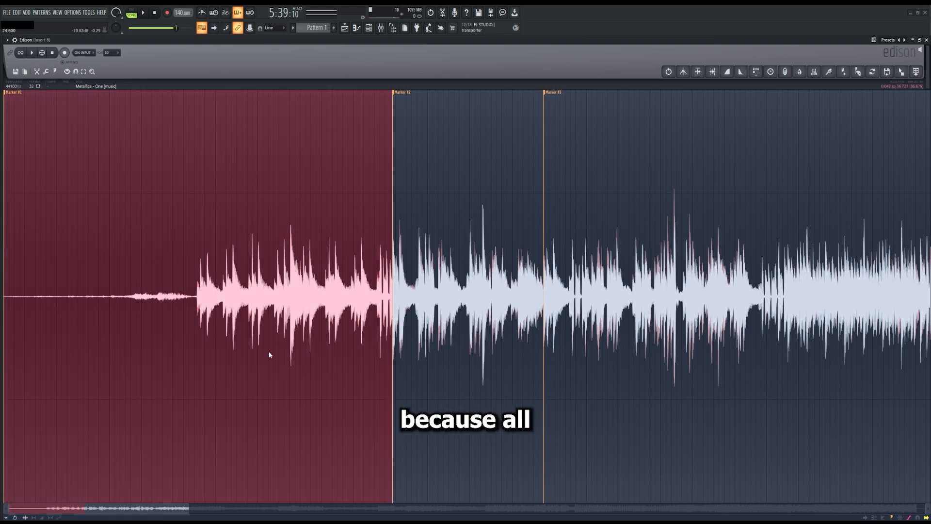
pyautogui.click(303, 159)
pyautogui.doubleClick(304, 159)
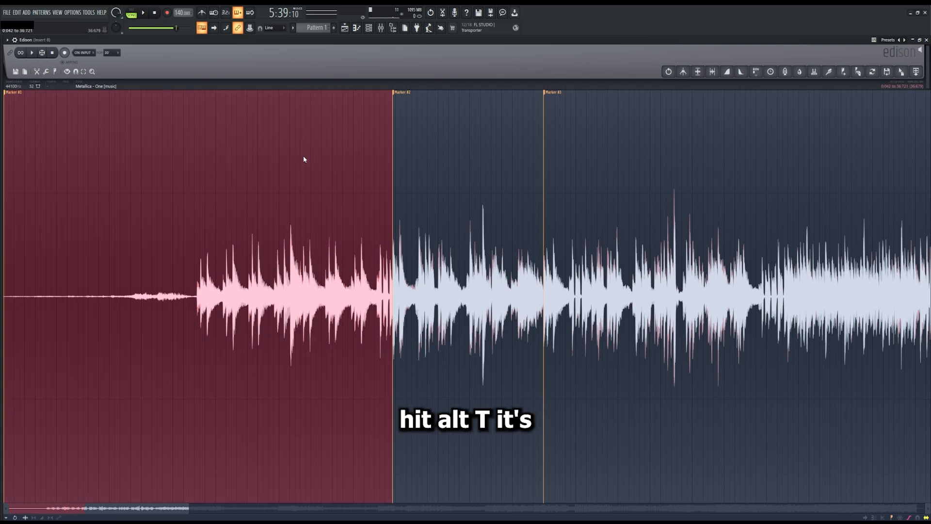
pyautogui.hotkey('alt', 't')
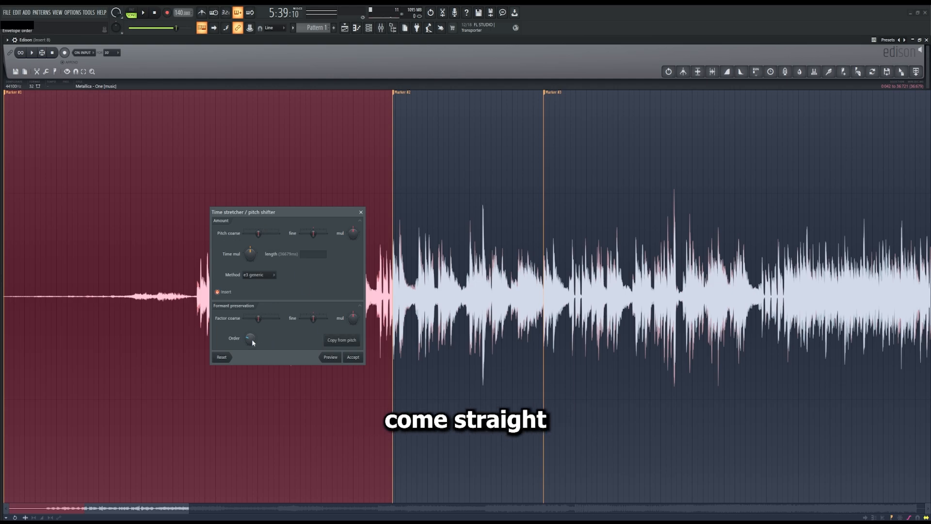
pyautogui.moveTo(252, 339); pyautogui.dragTo(251, 322)
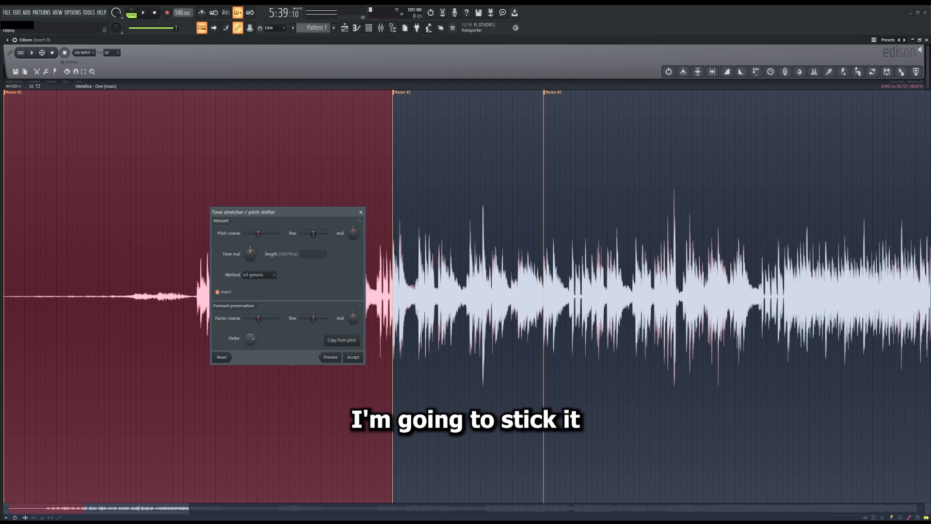
pyautogui.click(353, 359)
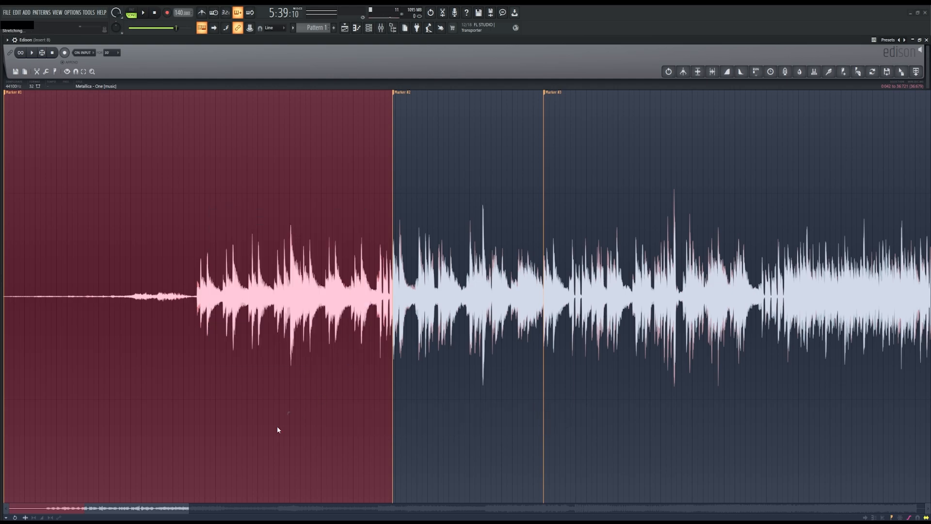
# - Play an excerpt from the start of the guitar in the first marked section to check its detuned sound
pyautogui.click(235, 192)
pyautogui.click(209, 201)
pyautogui.press('space')
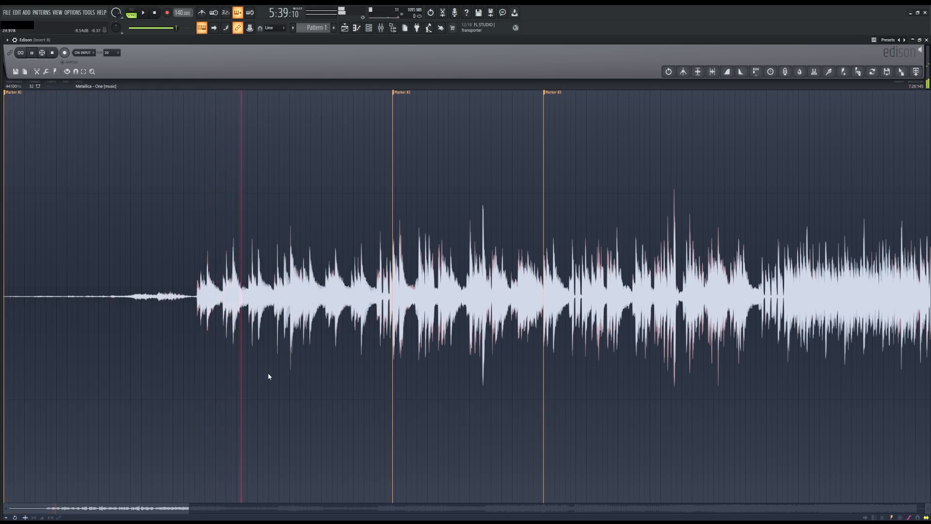
pyautogui.press('space')
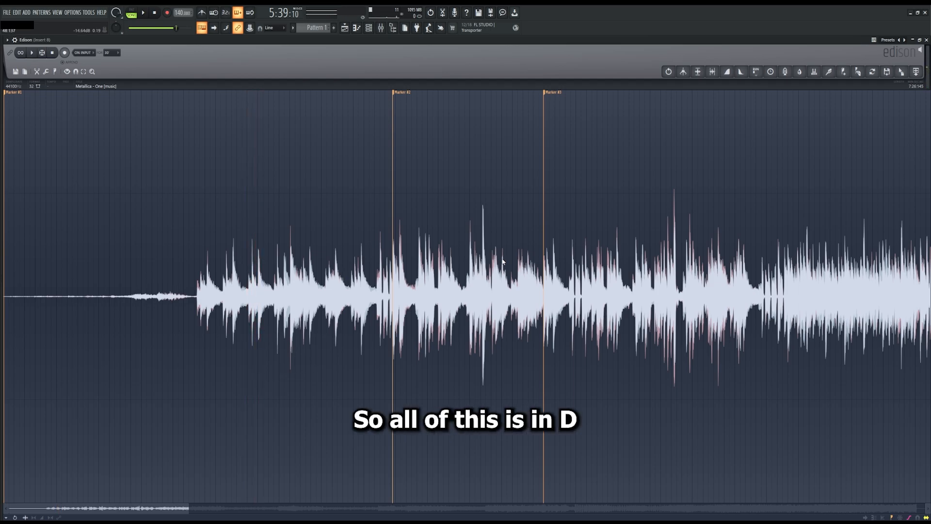
# - Look past the third marker for the distorted guitar part and play a short excerpt to confirm where it begins
pyautogui.scroll(-3, 503, 262)
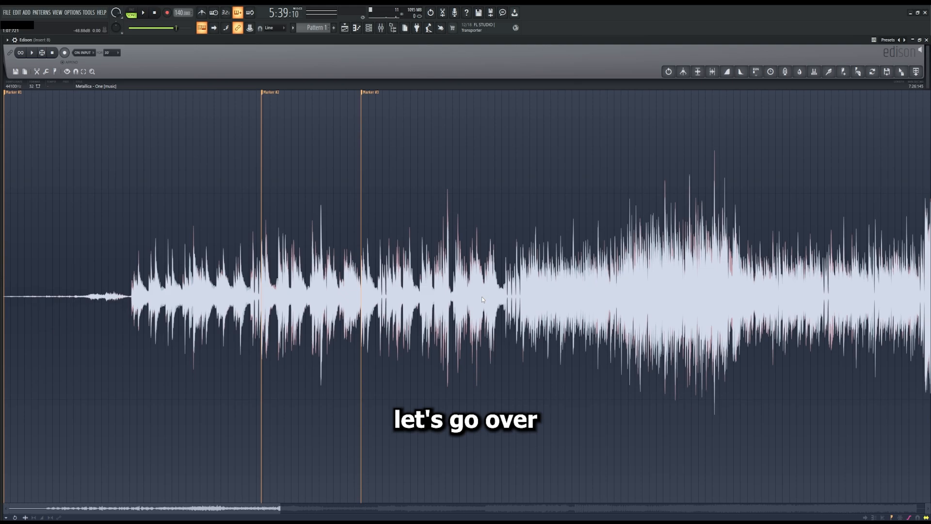
pyautogui.scroll(-2, 504, 298)
pyautogui.scroll(3, 525, 299)
pyautogui.scroll(-4, 484, 308)
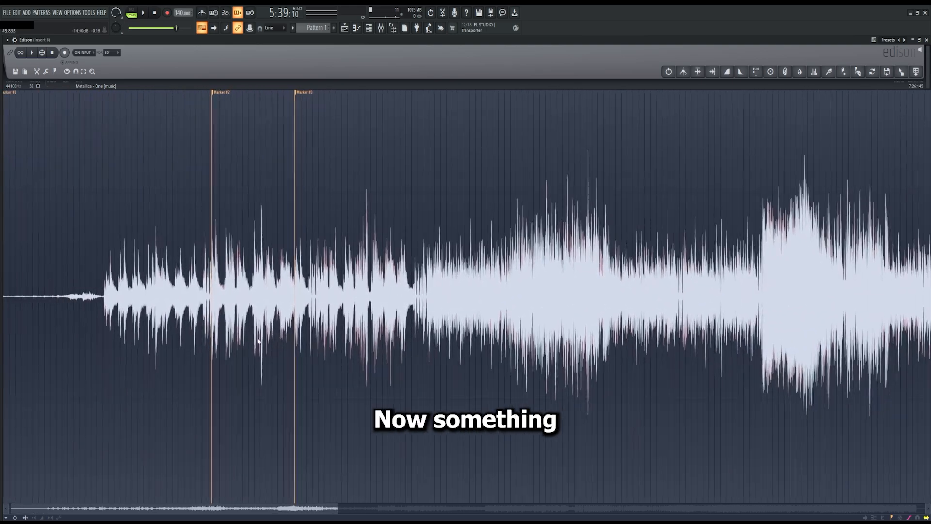
pyautogui.scroll(1, 248, 337)
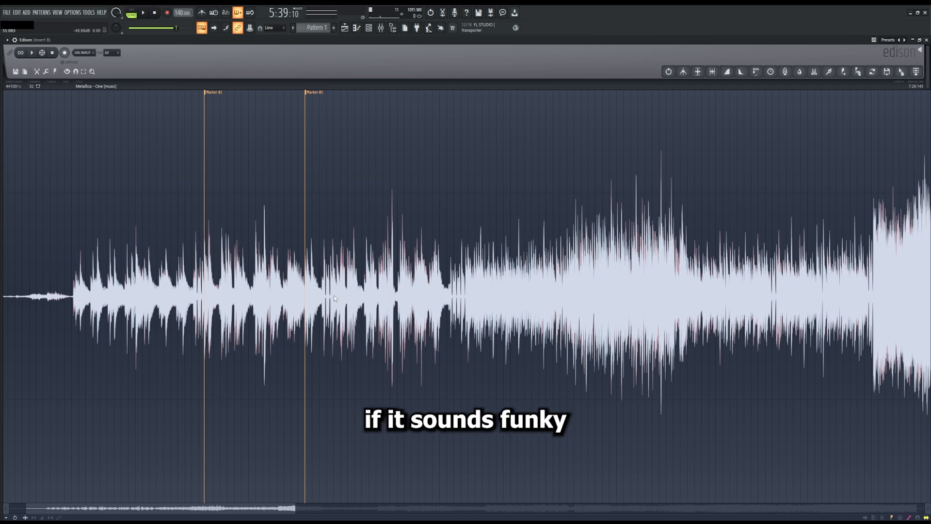
pyautogui.scroll(2, 336, 298)
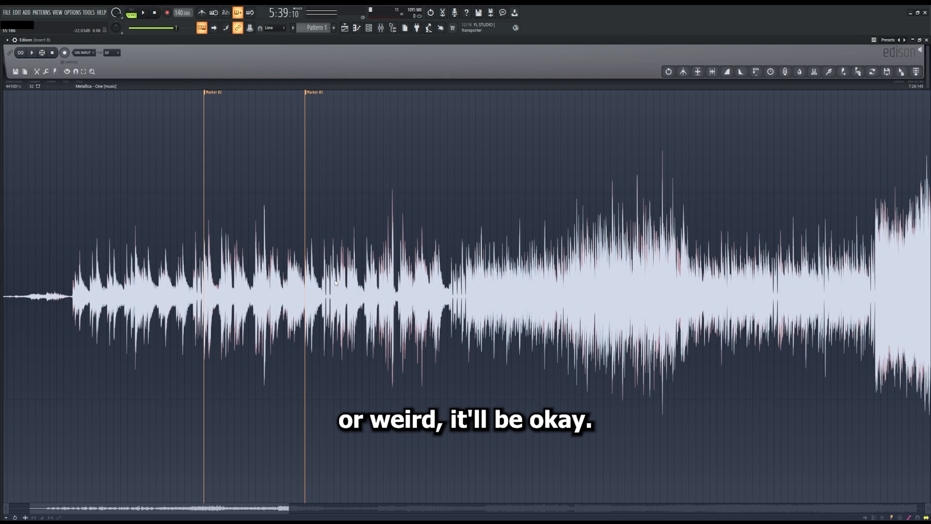
pyautogui.scroll(-2, 412, 281)
pyautogui.scroll(3, 473, 263)
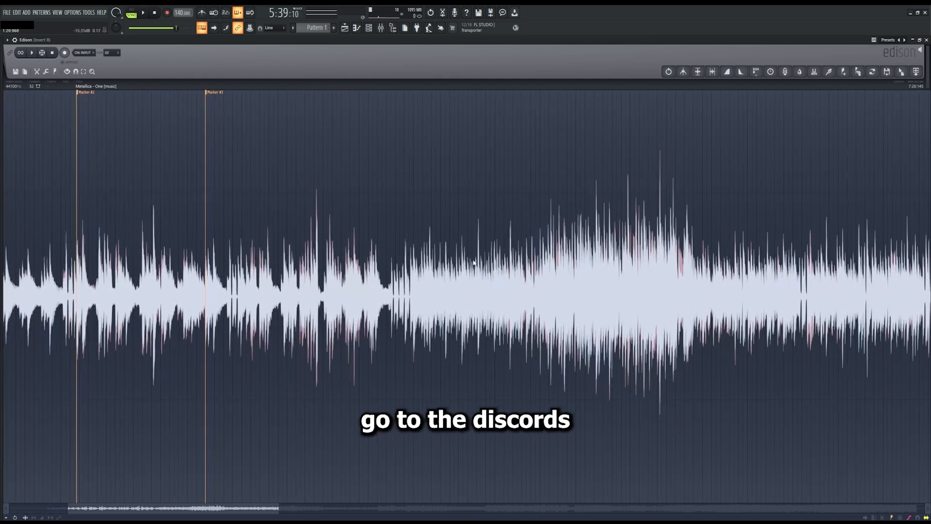
pyautogui.click(421, 236)
pyautogui.press('space')
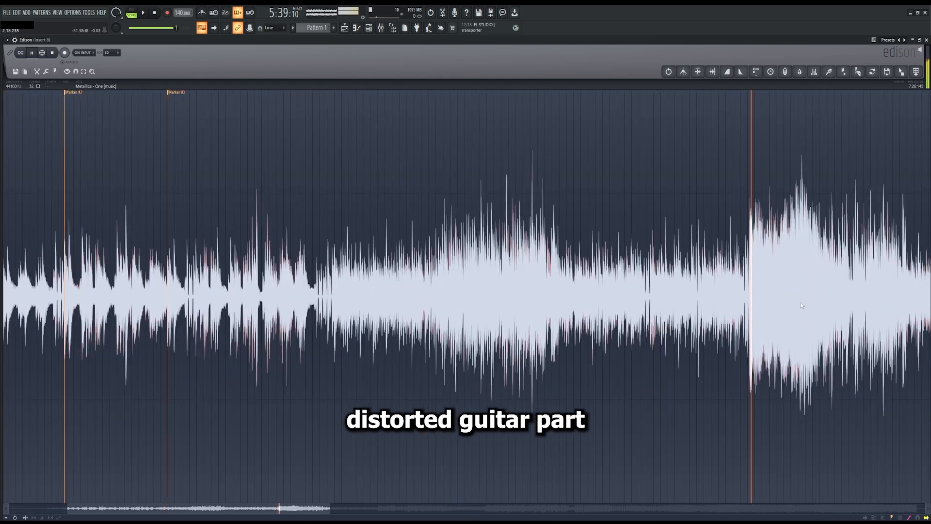
pyautogui.press('space')
pyautogui.scroll(6, 819, 298)
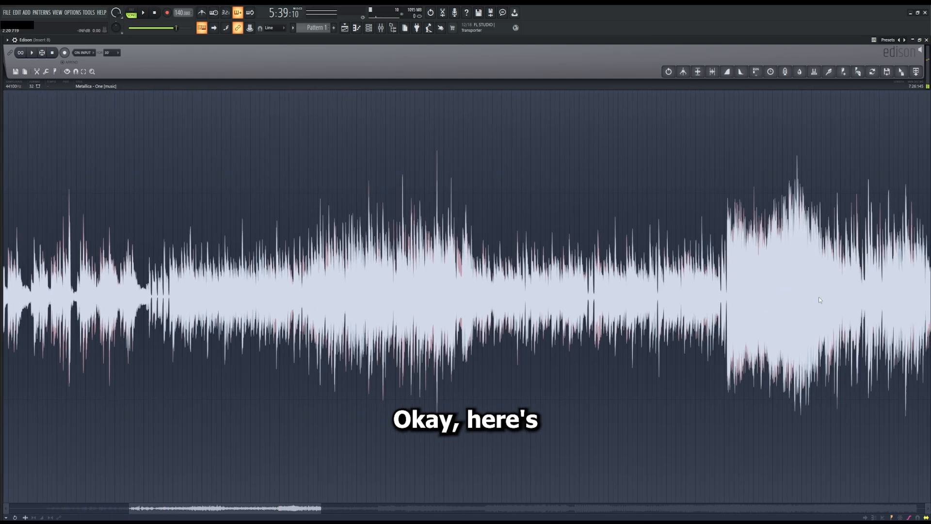
# - Add a marker in the music stem at the gap right before the loud distorted guitar part begins
pyautogui.scroll(4, 526, 194)
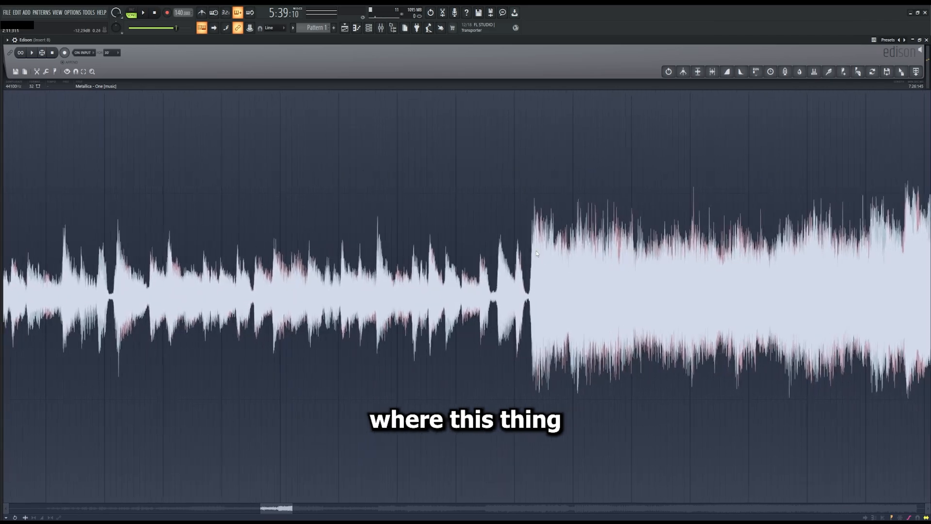
pyautogui.click(520, 250)
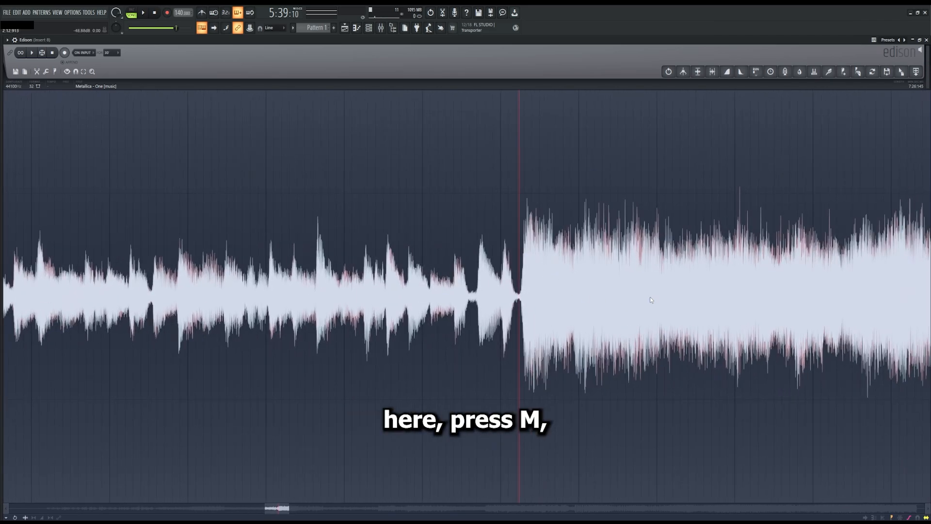
pyautogui.press('m')
pyautogui.press('Return')
pyautogui.scroll(-10, 611, 209)
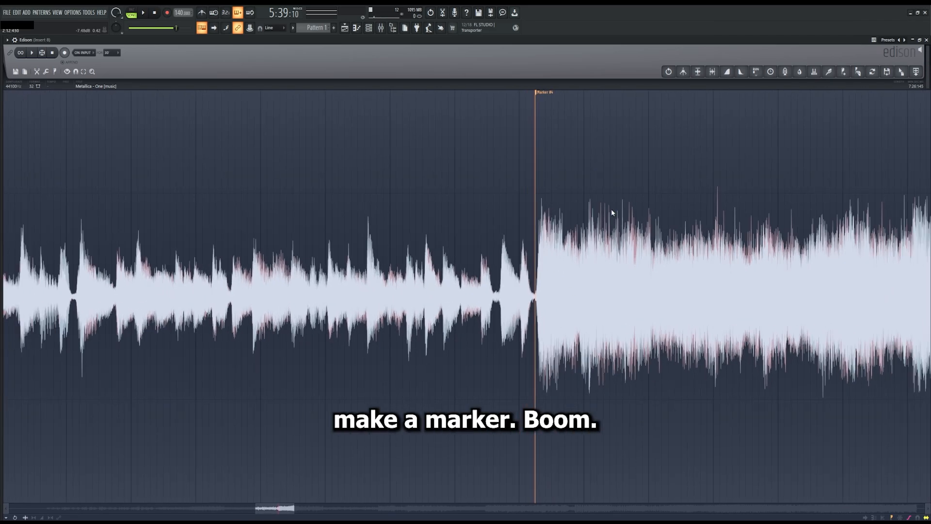
# - Examine the distorted guitar part after the new marker and play a short excerpt near its loudest peak
pyautogui.scroll(-3, 824, 271)
pyautogui.scroll(8, 573, 253)
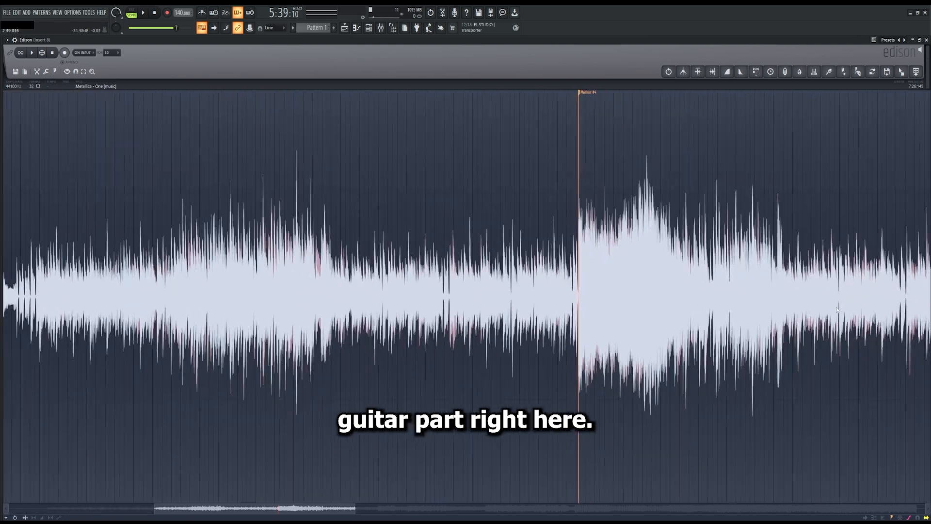
pyautogui.press('space')
pyautogui.scroll(3, 621, 260)
pyautogui.click(515, 252)
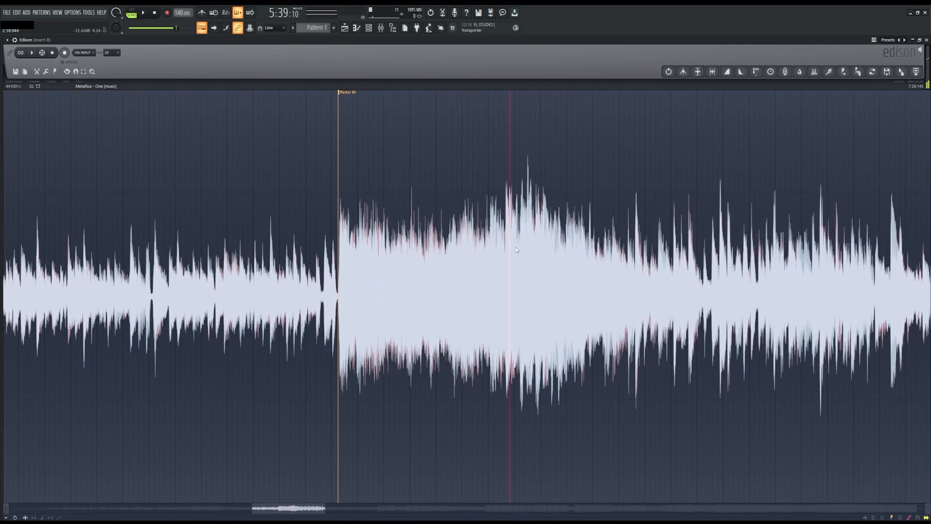
pyautogui.scroll(2, 515, 262)
pyautogui.press('space')
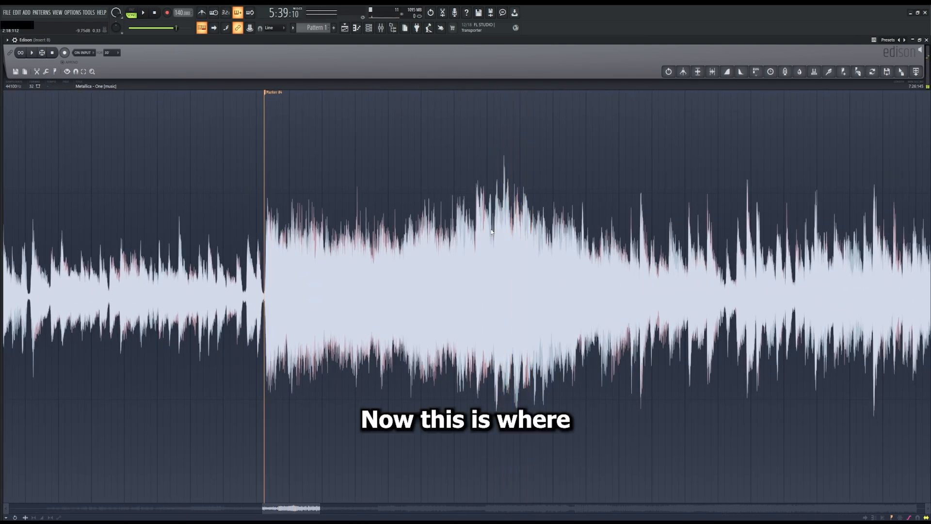
# - Play from the dip just before the loudest peak to find where the guitar part's last note begins
pyautogui.scroll(3, 501, 222)
pyautogui.scroll(1, 499, 221)
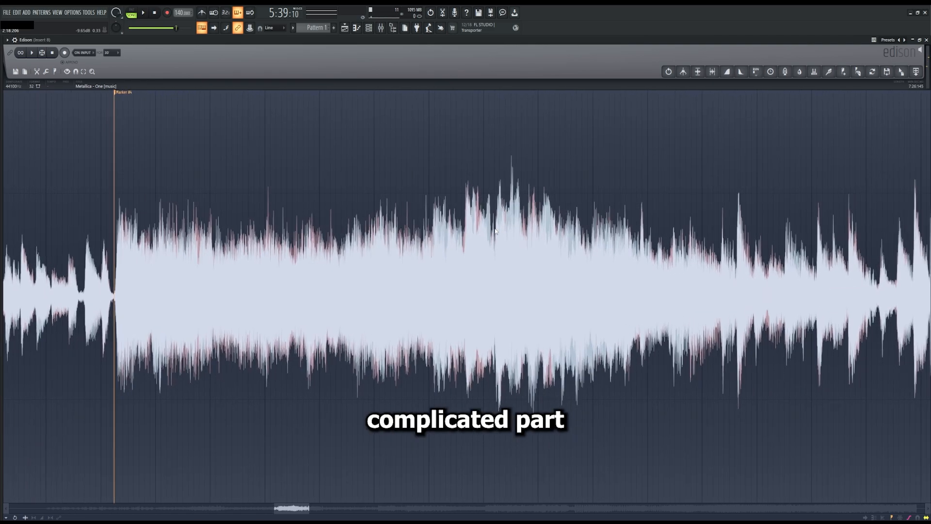
pyautogui.click(497, 222)
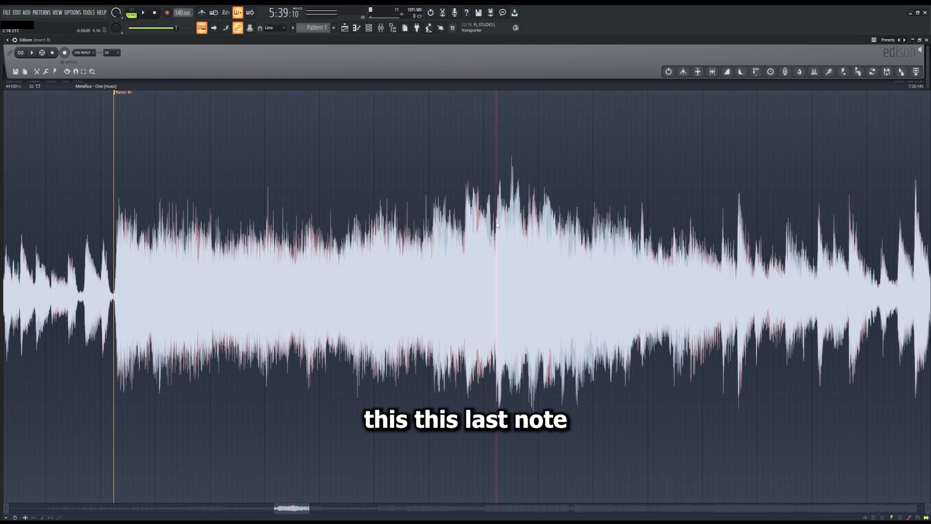
pyautogui.press('space')
pyautogui.press('space')
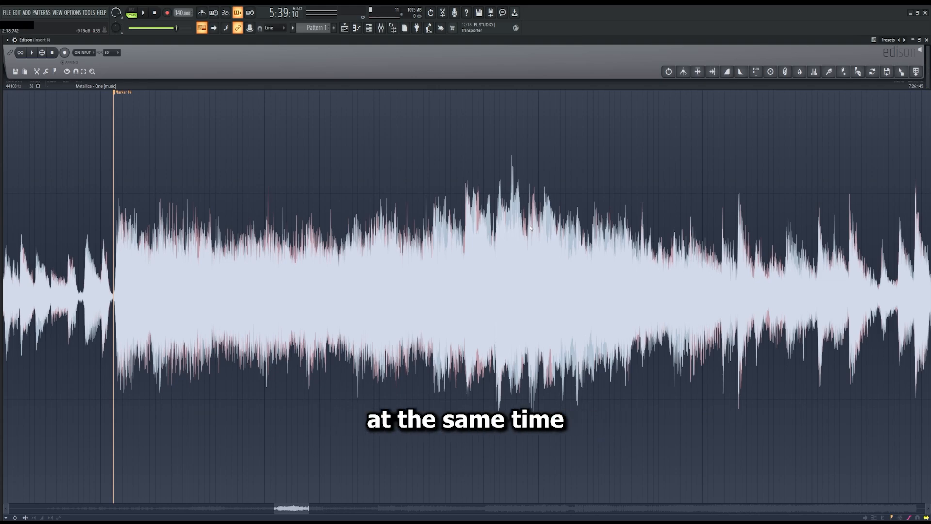
pyautogui.click(495, 223)
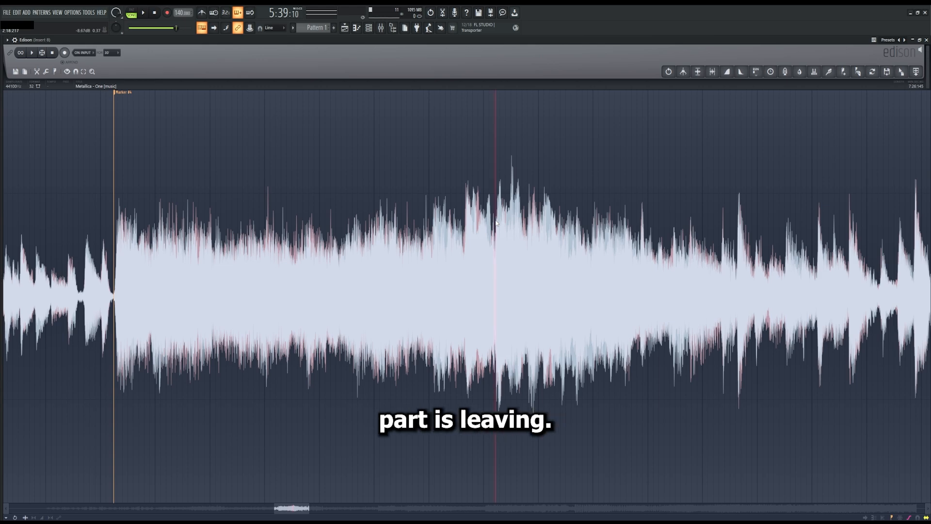
pyautogui.press('space')
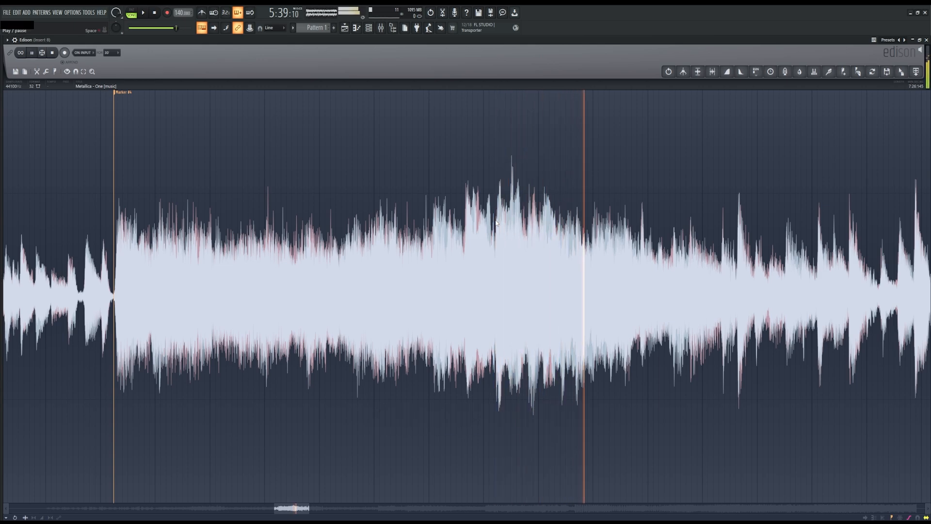
pyautogui.press('space')
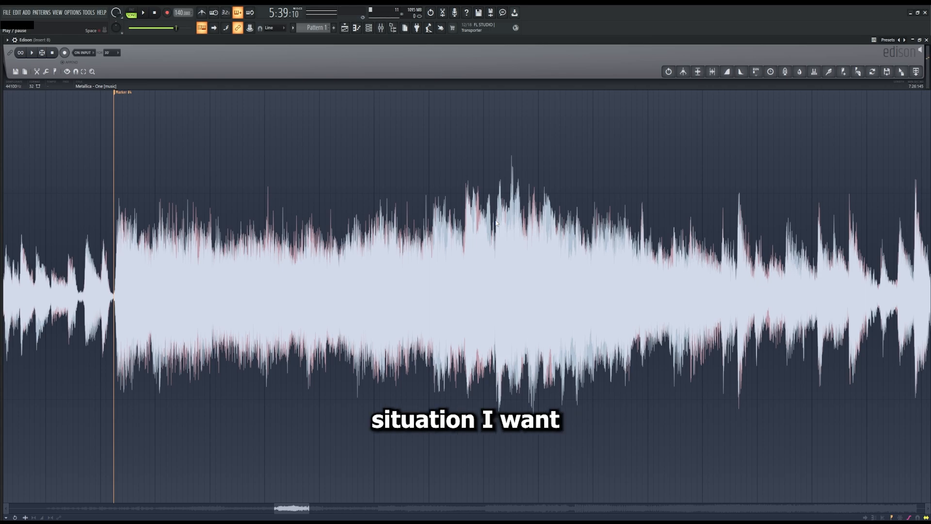
# - Add a marker at the dip just before the loudest peak, where the last note begins
pyautogui.click(496, 221)
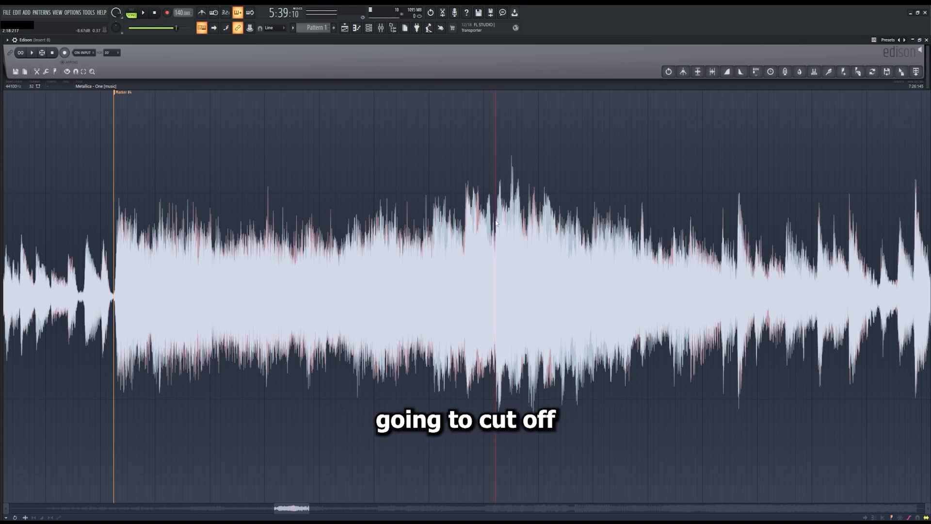
pyautogui.hotkey('alt', 'm')
pyautogui.click(439, 219)
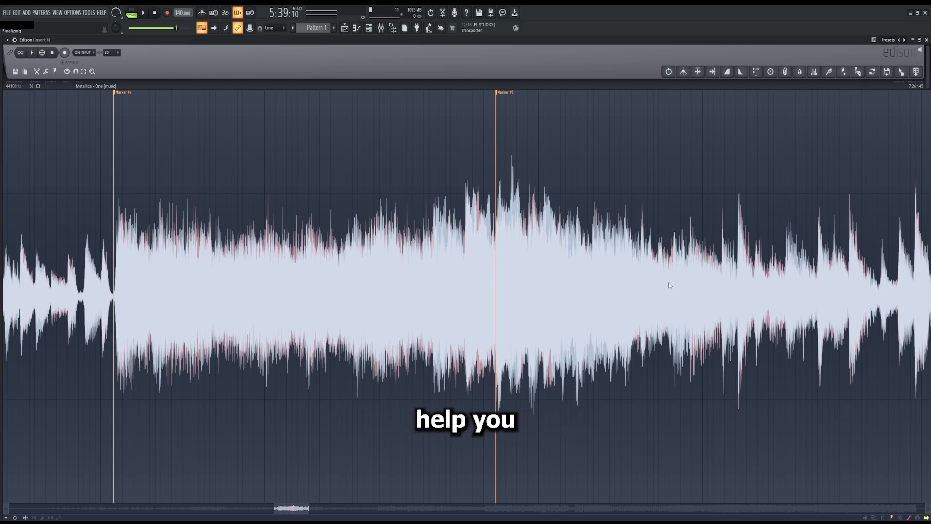
# - Select the distorted guitar section between the fourth and fifth markers
pyautogui.scroll(-5, 464, 292)
pyautogui.scroll(3, 361, 247)
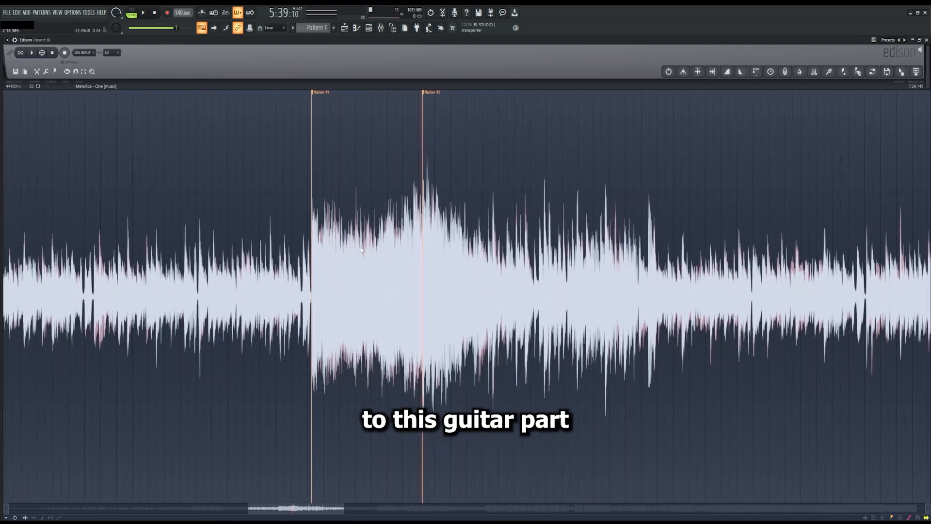
pyautogui.hotkey('ctrl', 'Right')
pyautogui.hotkey('ctrl', 'Right')
pyautogui.hotkey('ctrl', 'Right')
pyautogui.hotkey('ctrl', 'Right')
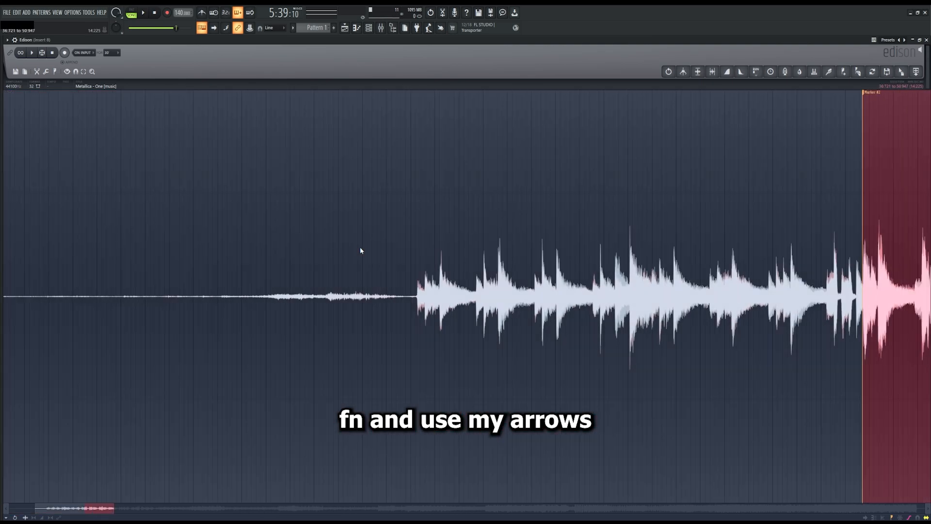
pyautogui.scroll(-1, 361, 248)
pyautogui.scroll(3, 882, 264)
pyautogui.scroll(2, 882, 264)
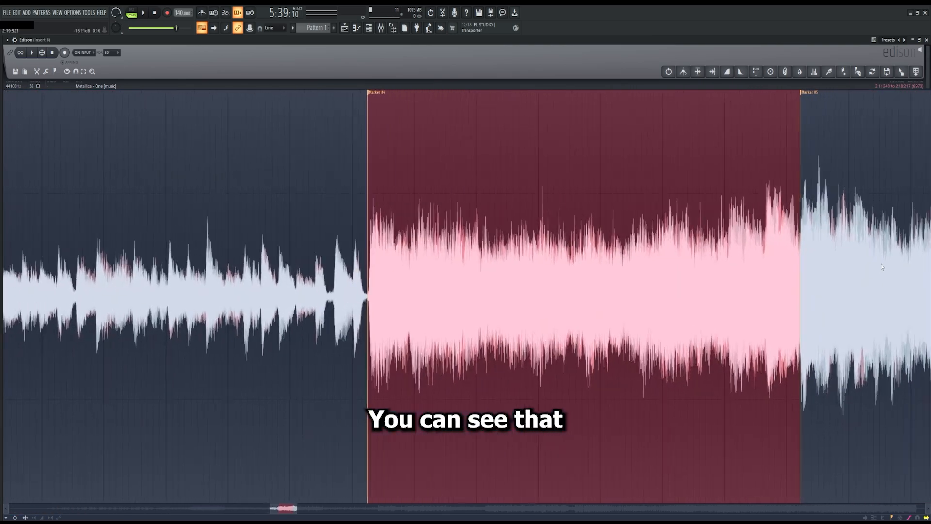
# - Pitch-shift the selected guitar section by -2 semitones after readjusting the formant preservation order and previewing the sound
pyautogui.hotkey('alt', 't')
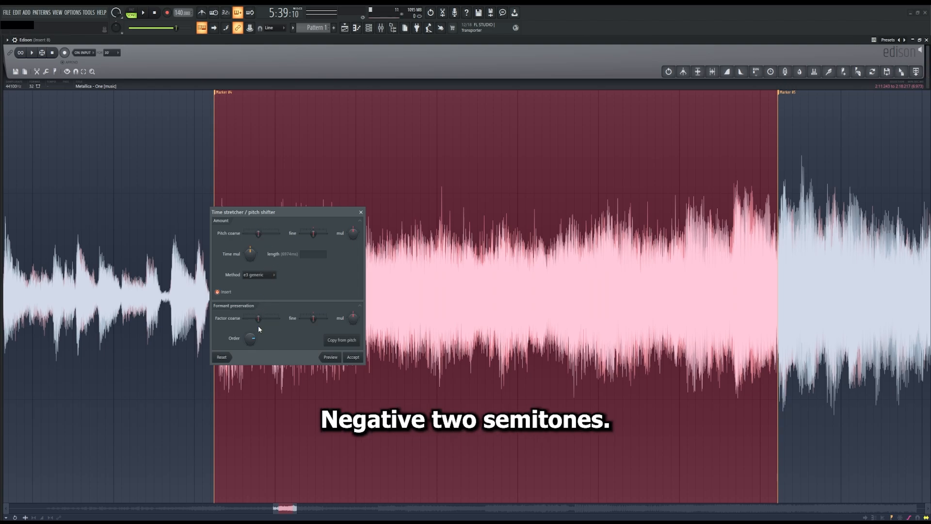
pyautogui.moveTo(253, 341); pyautogui.dragTo(253, 378)
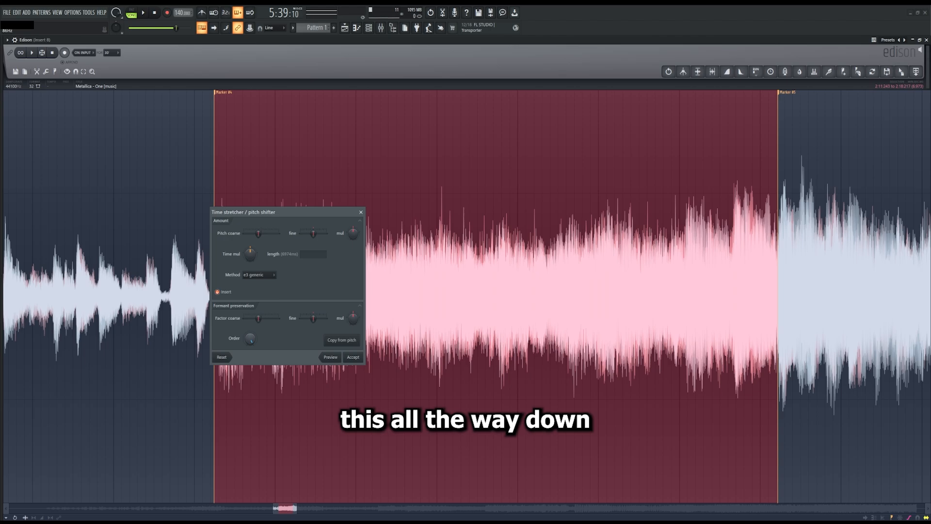
pyautogui.click(336, 359)
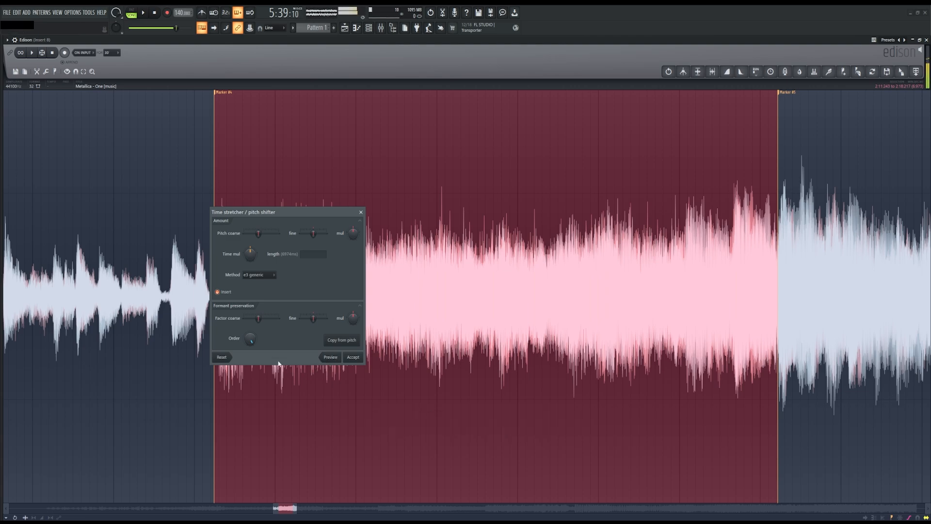
pyautogui.click(353, 357)
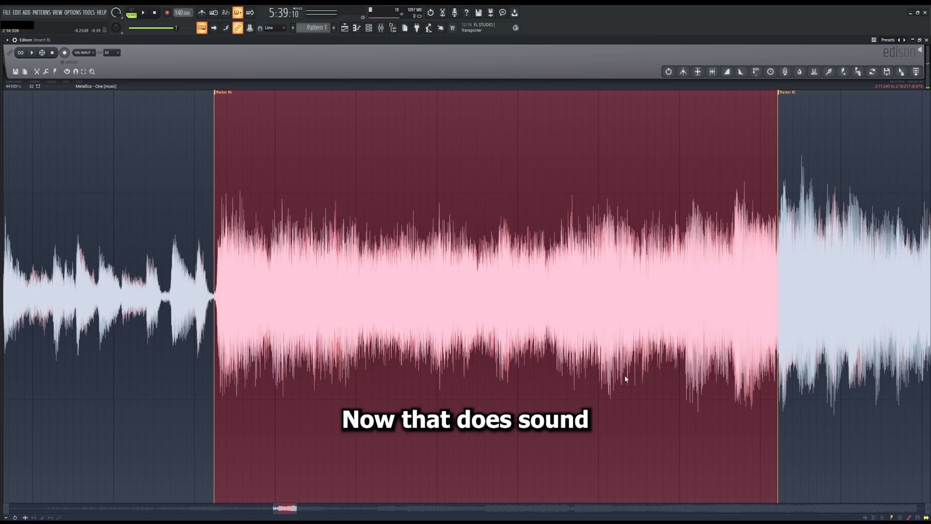
# - Play the detuned section, followed by an excerpt just past the fifth marker, to hear the untreated audio there
pyautogui.press('space')
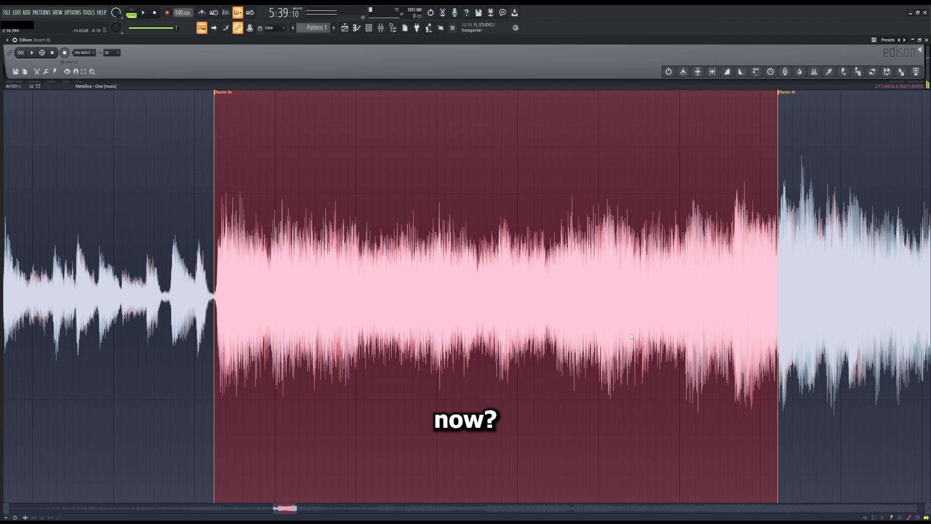
pyautogui.scroll(-5, 631, 333)
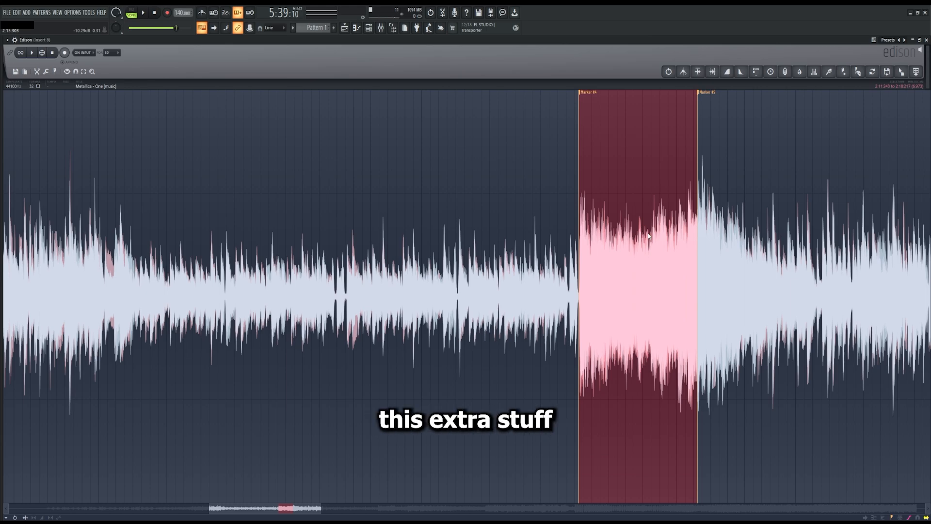
pyautogui.scroll(-3, 661, 244)
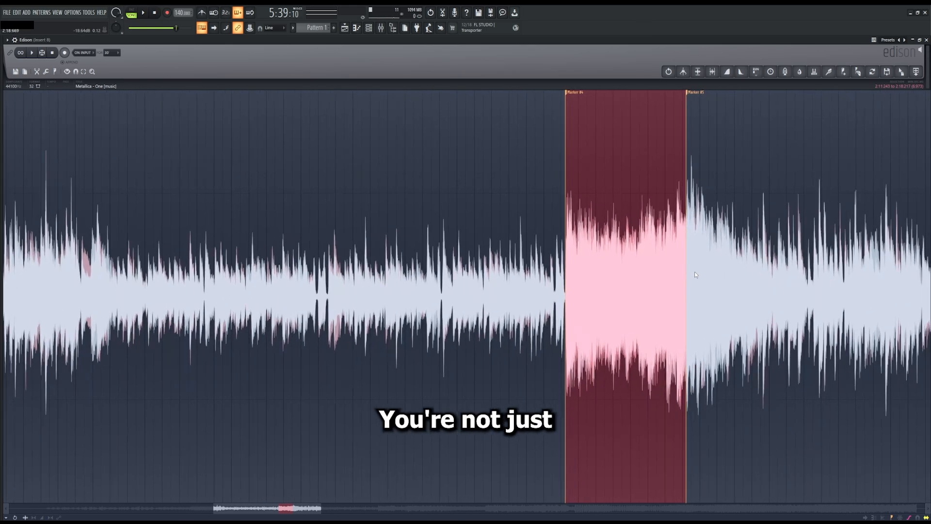
pyautogui.scroll(-1, 711, 269)
pyautogui.scroll(5, 782, 280)
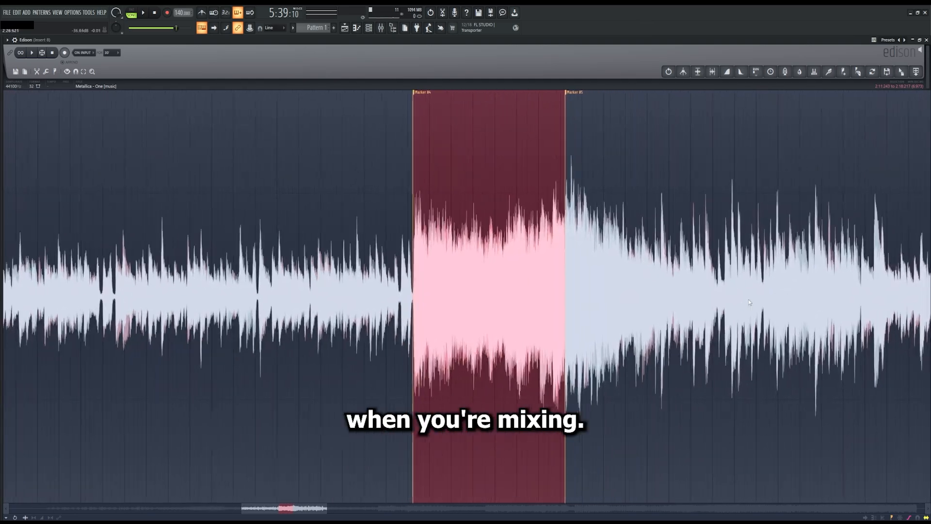
pyautogui.scroll(1, 483, 235)
pyautogui.click(442, 213)
pyautogui.press('space')
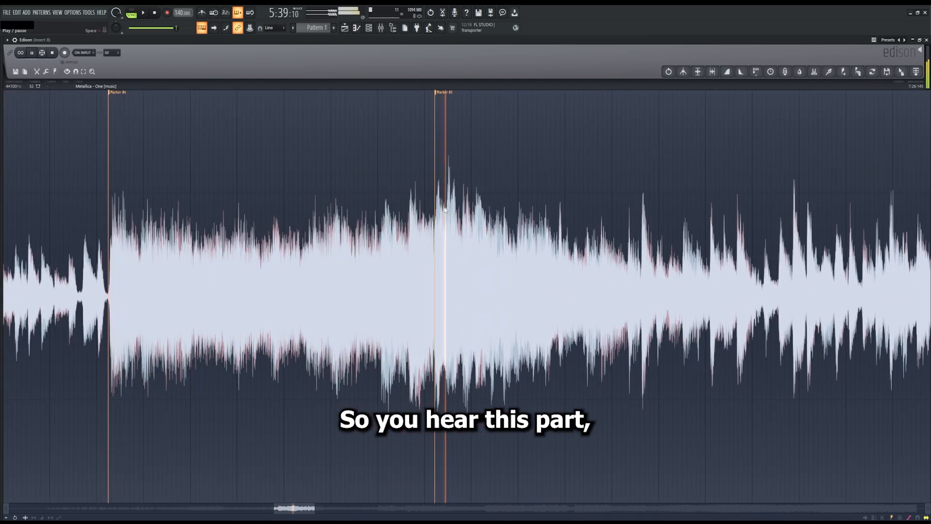
pyautogui.scroll(-2, 558, 261)
pyautogui.scroll(-2, 793, 298)
pyautogui.scroll(3, 758, 298)
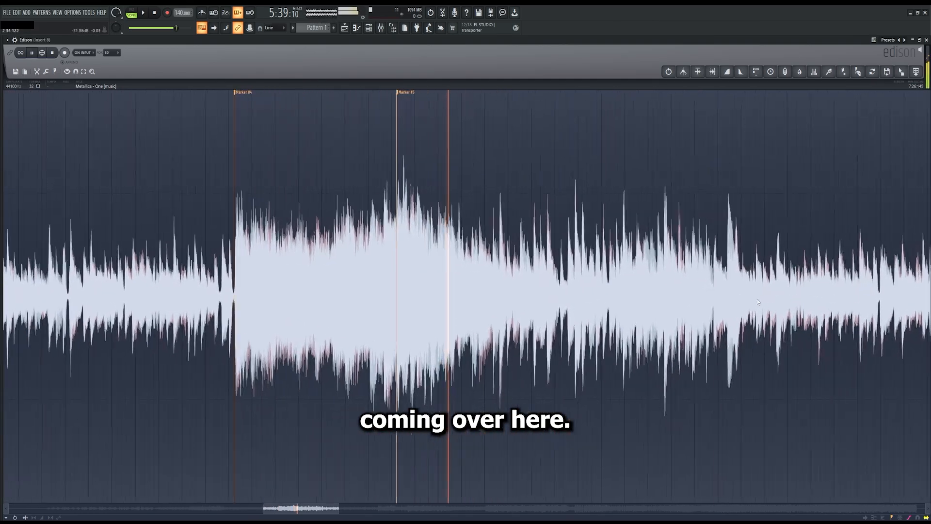
# - Play short excerpts further past the fifth marker to find where the rest of the guitar passage ends
pyautogui.click(514, 248)
pyautogui.click(746, 264)
pyautogui.click(729, 265)
pyautogui.moveTo(682, 265); pyautogui.dragTo(623, 277)
pyautogui.scroll(1, 692, 277)
pyautogui.press('space')
pyautogui.click(628, 279)
pyautogui.scroll(2, 724, 299)
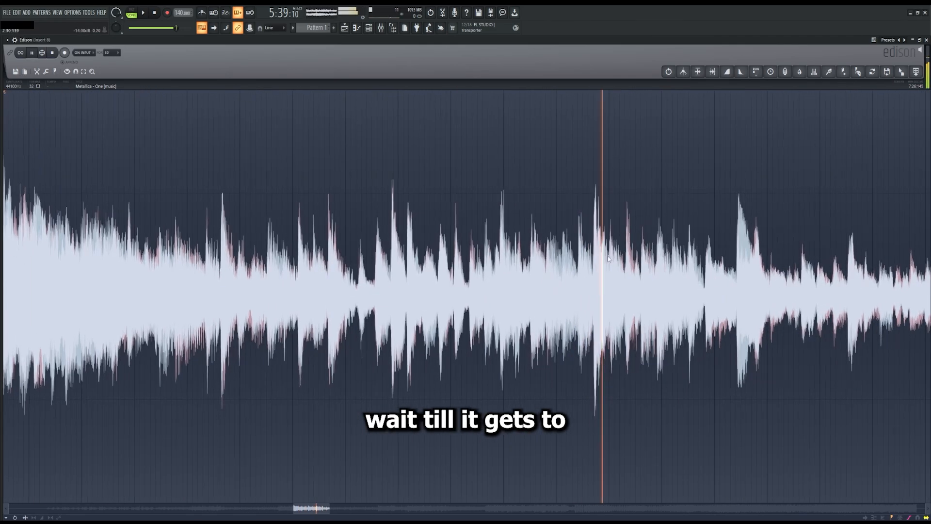
pyautogui.press('space')
# - Add a marker at the dip just before the last strong hit of the guitar passage
pyautogui.click(704, 275)
pyautogui.hotkey('alt', 'm')
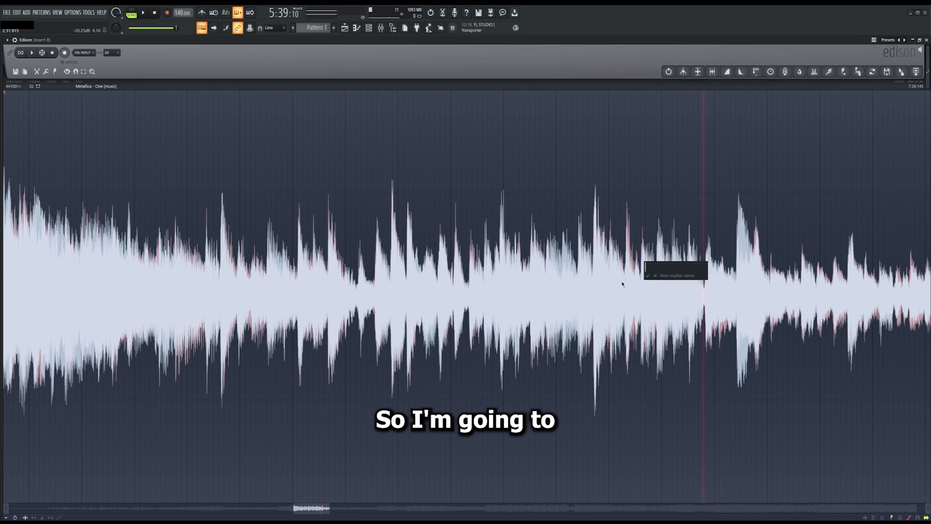
pyautogui.click(650, 276)
pyautogui.scroll(-3, 682, 264)
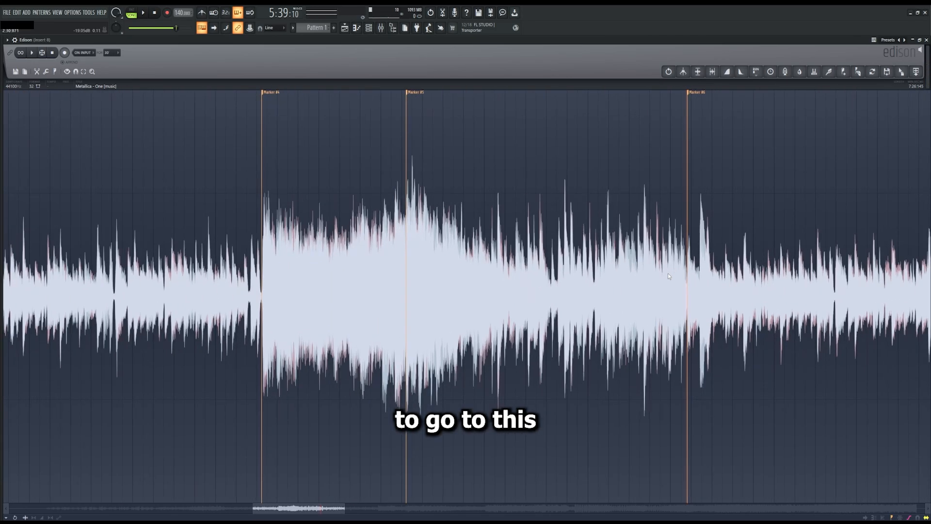
# - Select the guitar section between the fifth and sixth markers
pyautogui.hotkey('ctrl', 'Right')
pyautogui.scroll(-2, 668, 272)
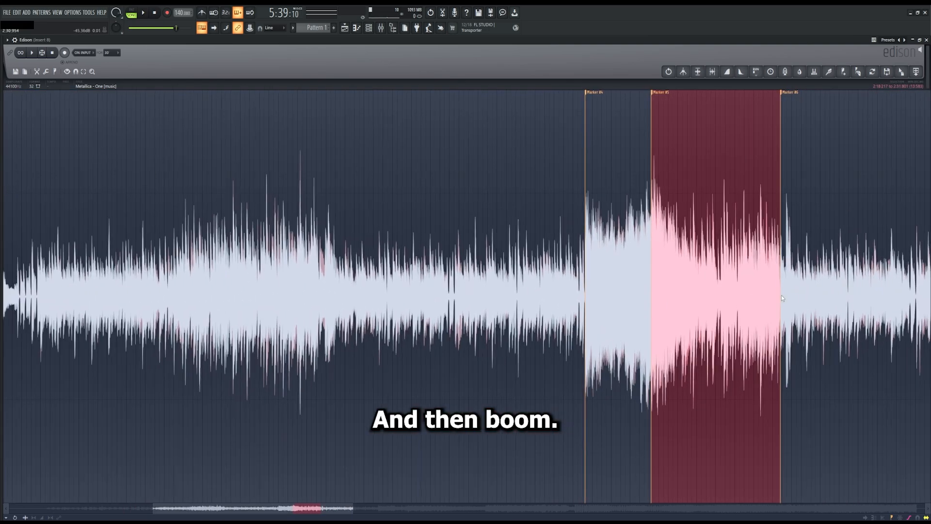
pyautogui.scroll(5, 781, 294)
# - Adjust the formant preservation order in the time stretcher / pitch shifter, preview the result and apply it to the selected guitar section
pyautogui.hotkey('alt', 't')
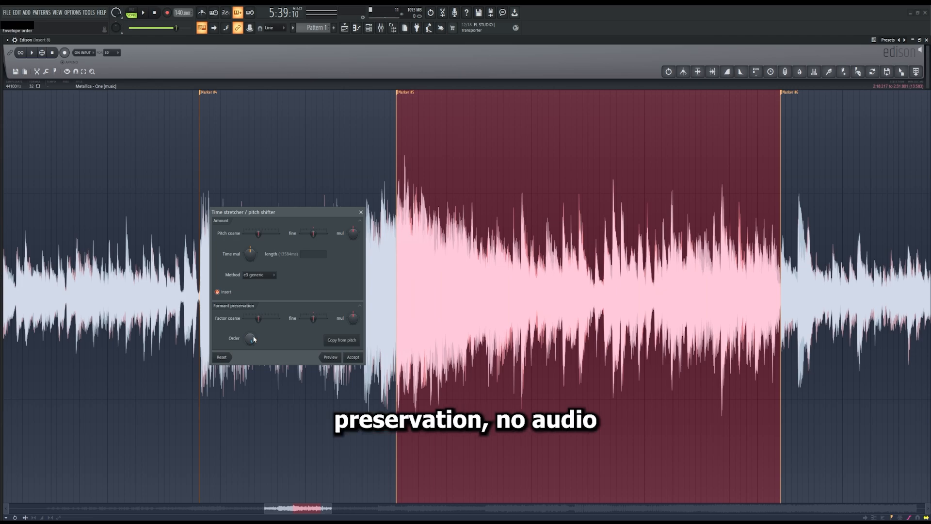
pyautogui.click(327, 357)
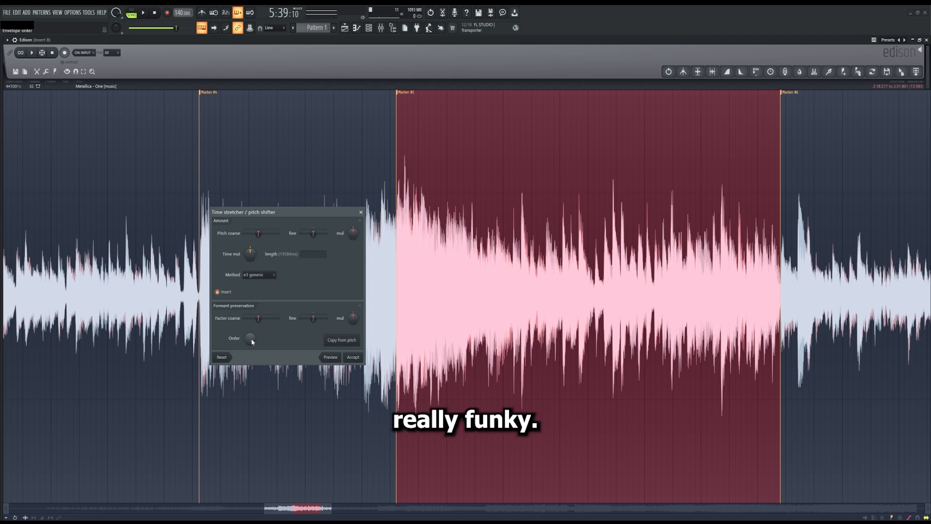
pyautogui.moveTo(249, 339); pyautogui.dragTo(250, 383)
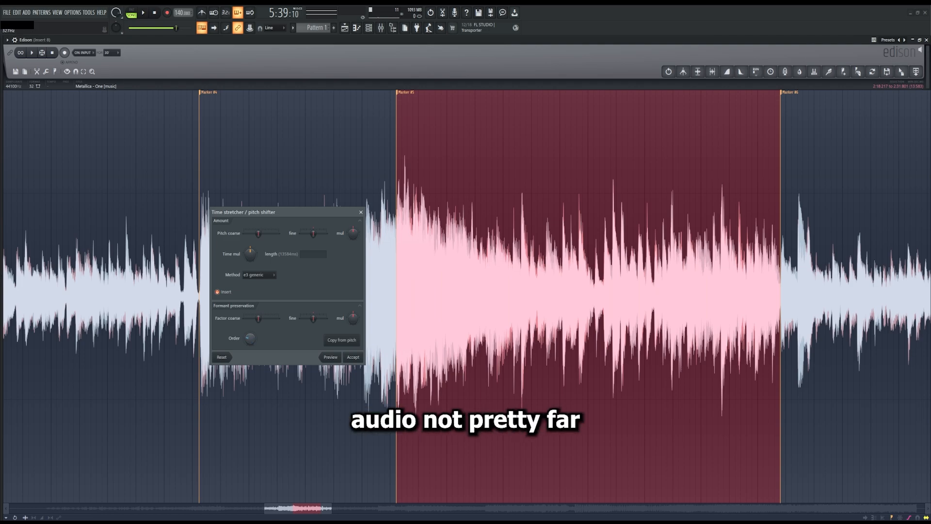
pyautogui.moveTo(249, 338); pyautogui.dragTo(250, 349)
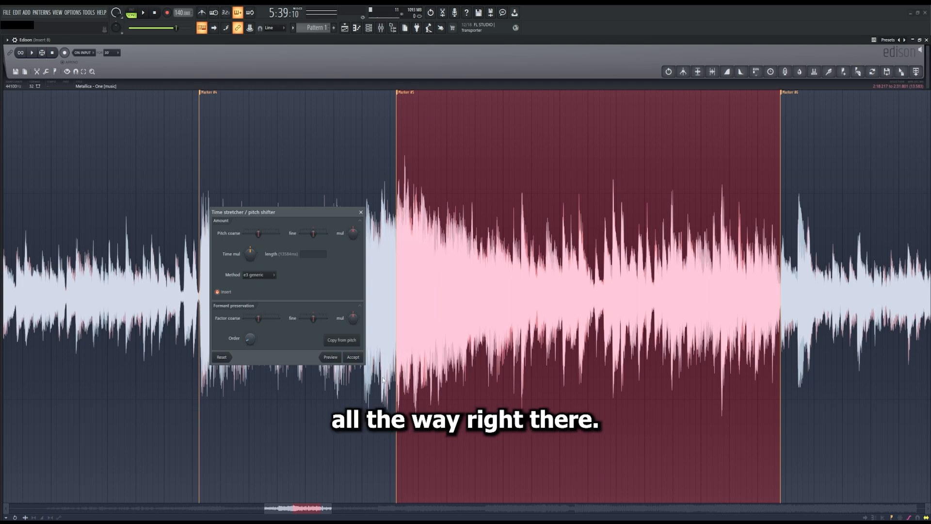
pyautogui.click(331, 357)
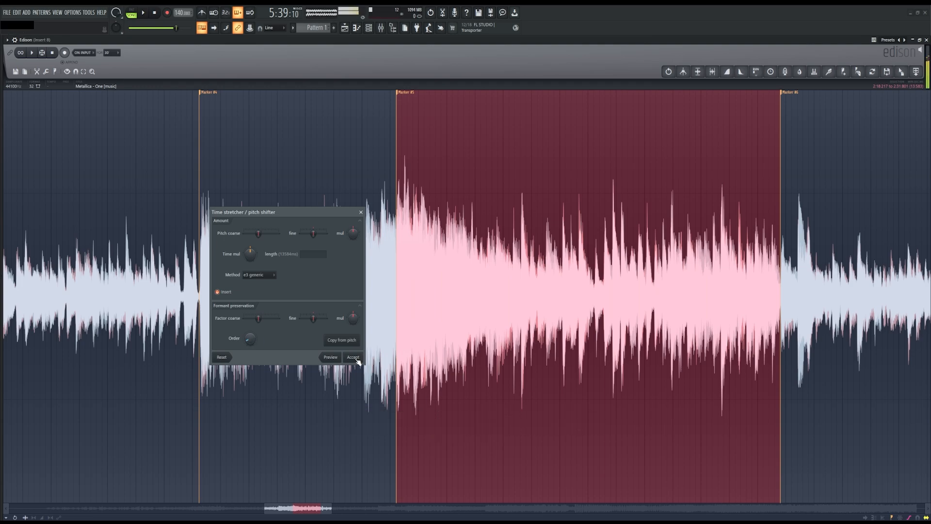
pyautogui.click(357, 360)
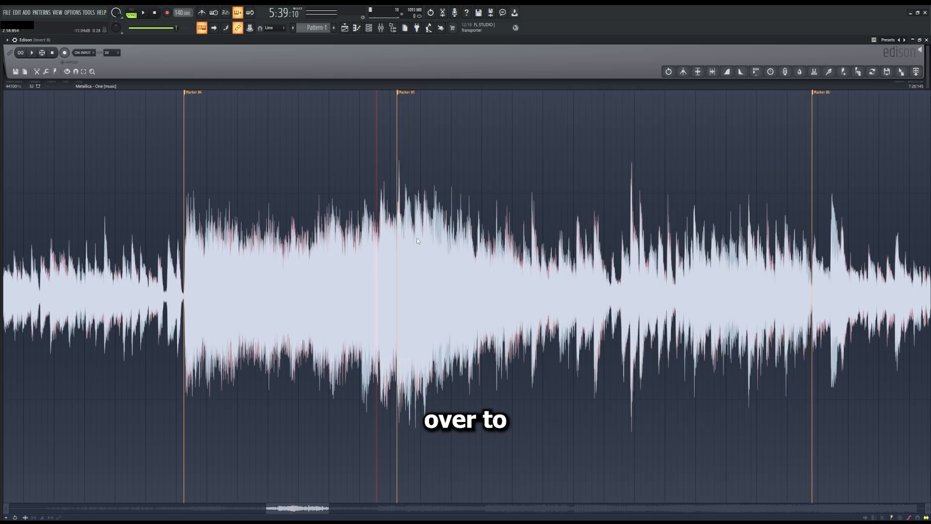
# - Play the transition across the fifth marker to check how the two pitch-shifted sections join
pyautogui.click(386, 212)
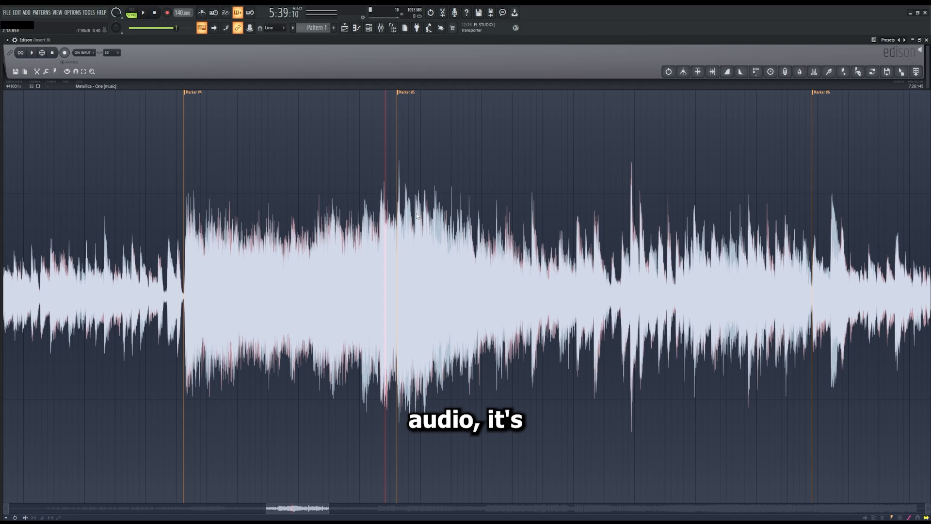
pyautogui.moveTo(417, 223); pyautogui.dragTo(355, 233)
pyautogui.click(355, 233)
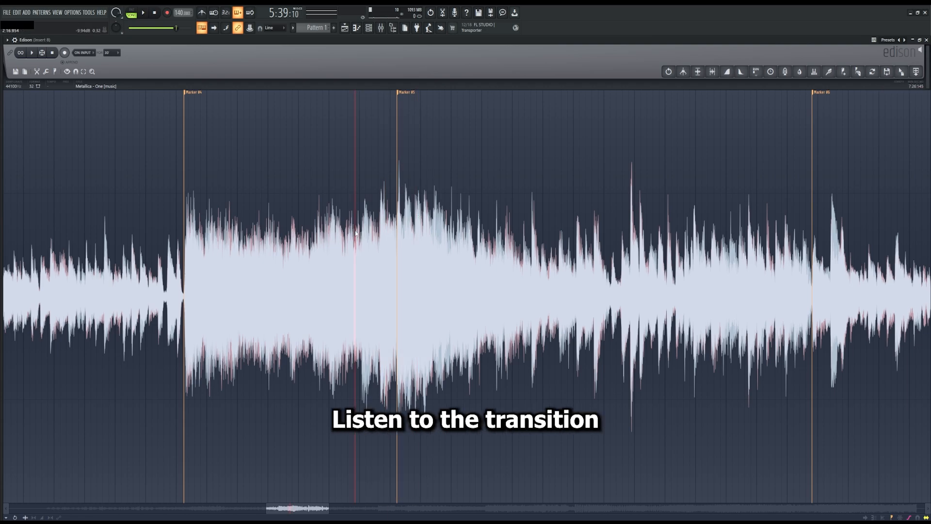
pyautogui.press('space')
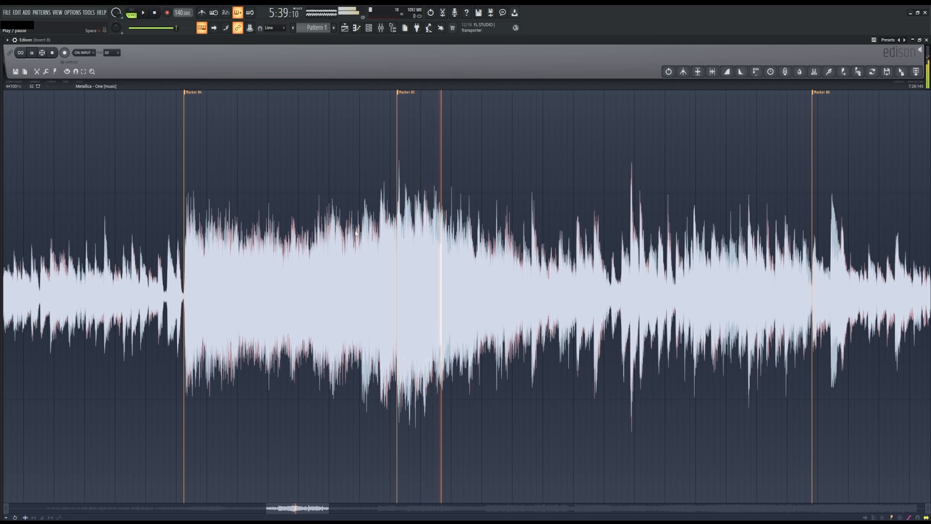
pyautogui.press('space')
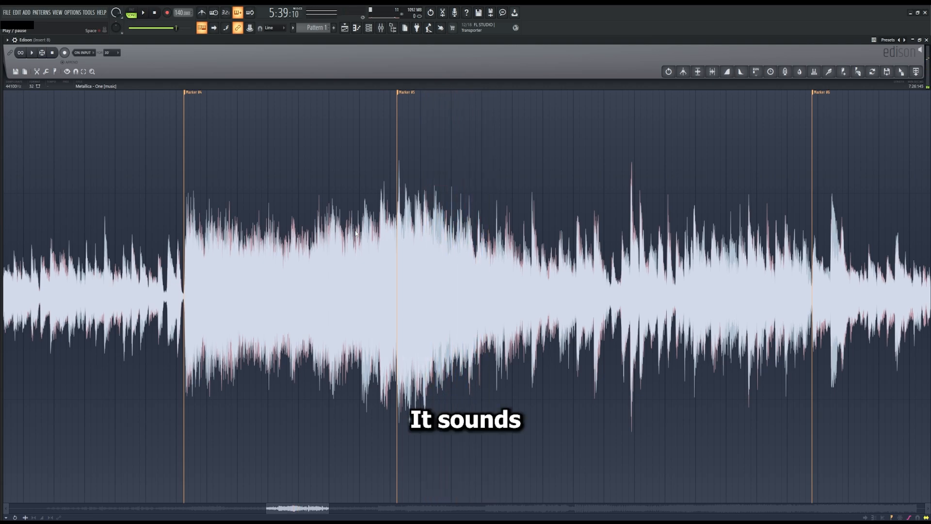
pyautogui.scroll(-1, 396, 212)
pyautogui.scroll(2, 394, 209)
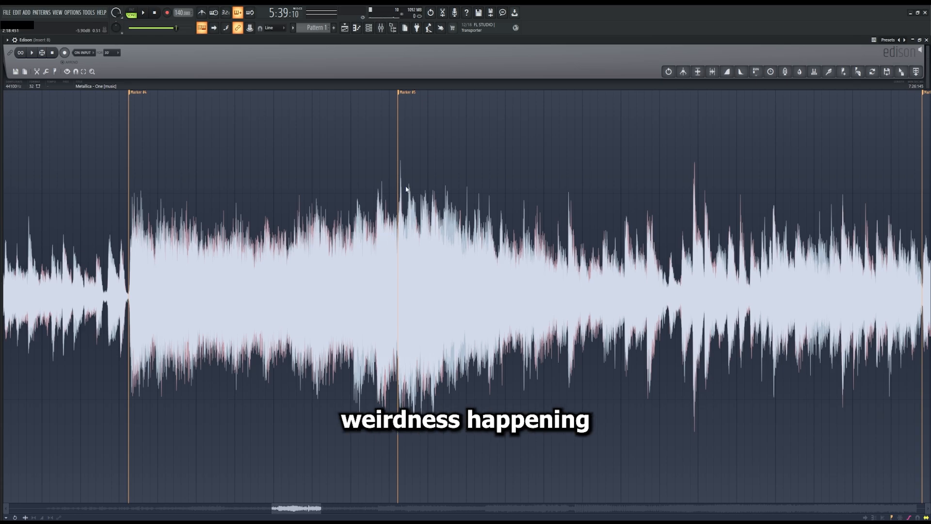
pyautogui.scroll(2, 380, 187)
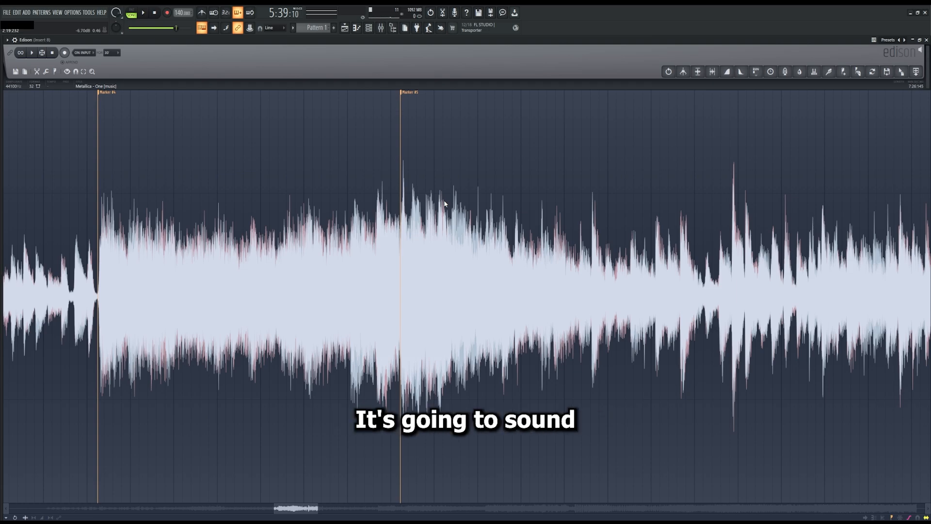
# - Play an excerpt in the loud second half of the song, where a group of short gaps begins, to look for the solo
pyautogui.scroll(-6, 617, 228)
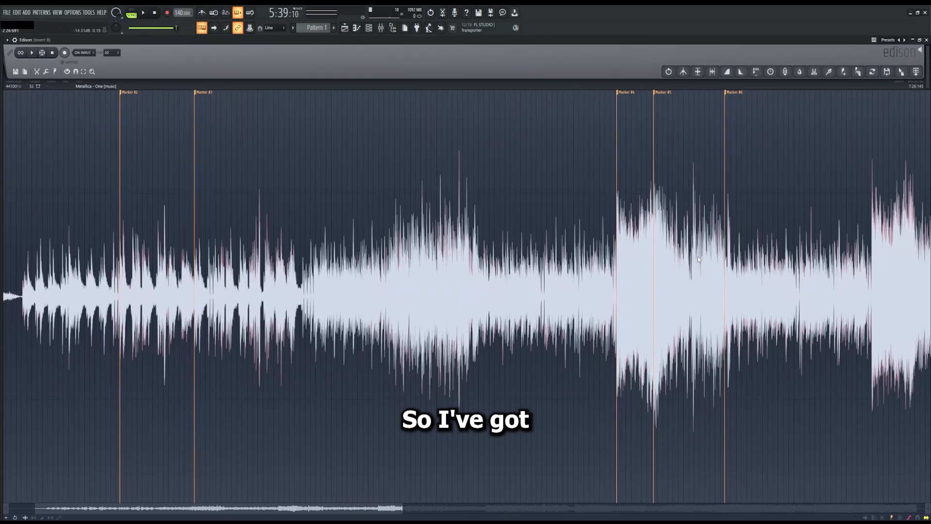
pyautogui.scroll(-2, 596, 241)
pyautogui.scroll(-5, 660, 270)
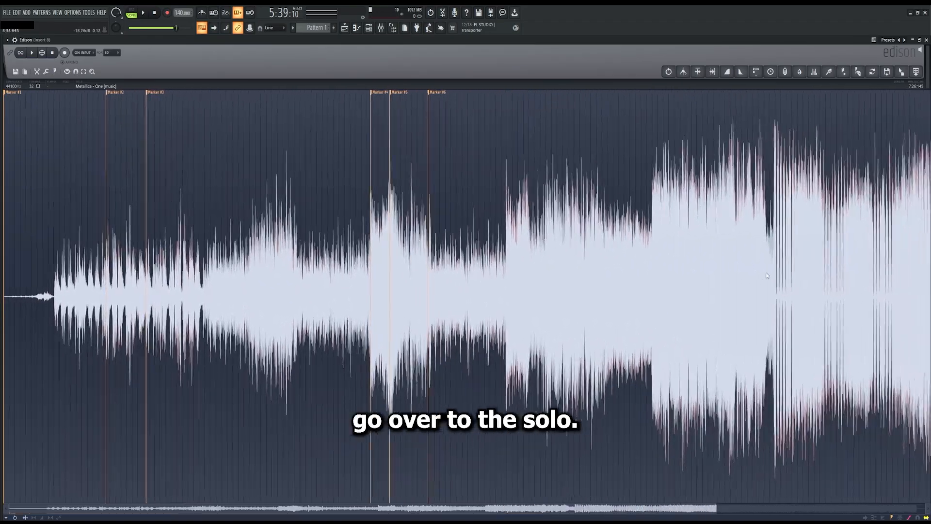
pyautogui.scroll(8, 811, 266)
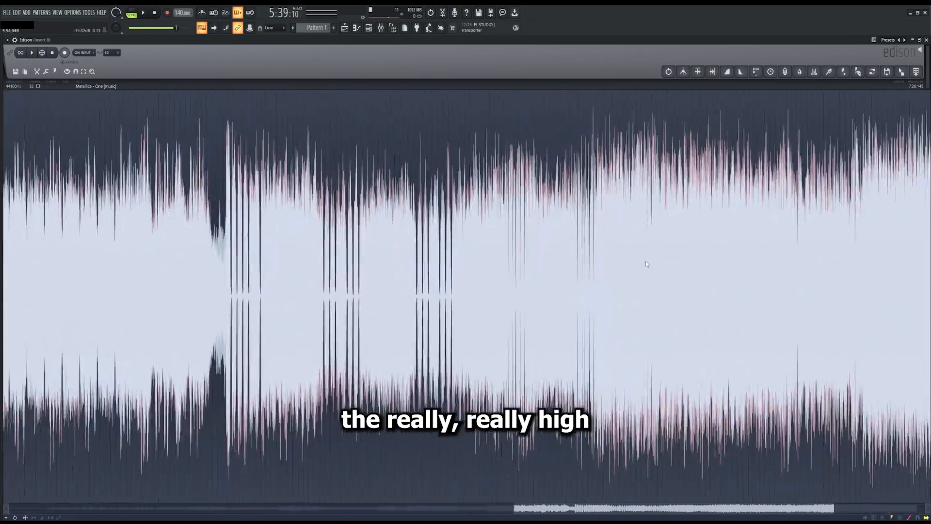
pyautogui.scroll(5, 175, 271)
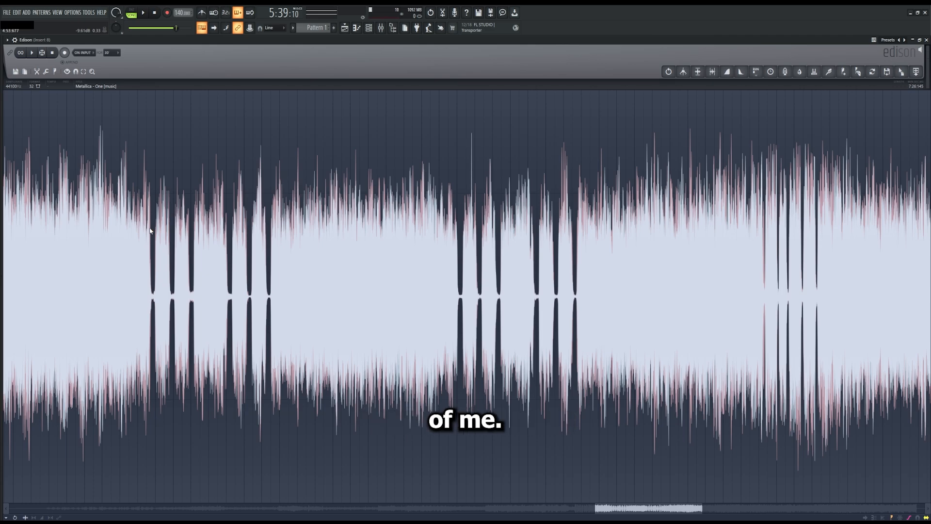
pyautogui.rightClick(150, 228)
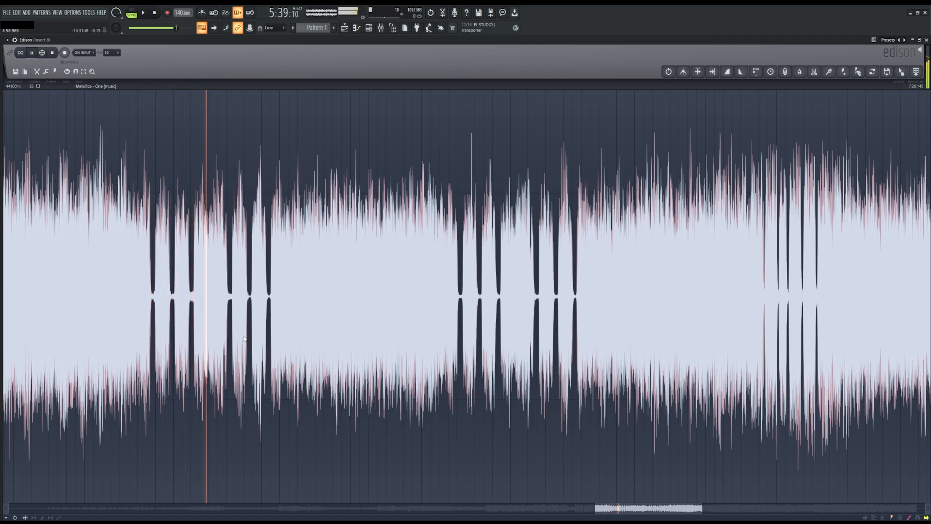
pyautogui.press('space')
# - Play short excerpts past the last group of gaps to find where the high-pitched solo starts
pyautogui.scroll(-1, 262, 311)
pyautogui.scroll(-1, 280, 294)
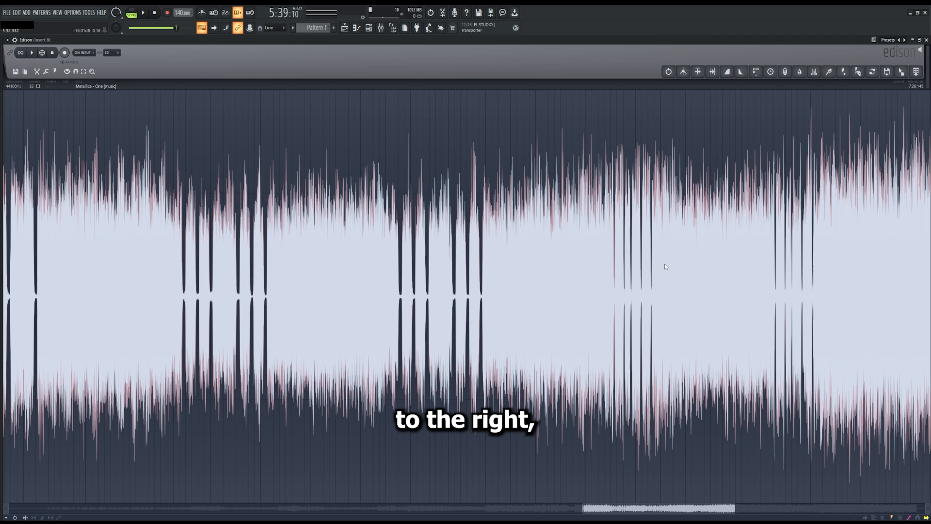
pyautogui.scroll(-3, 664, 264)
pyautogui.scroll(1, 184, 258)
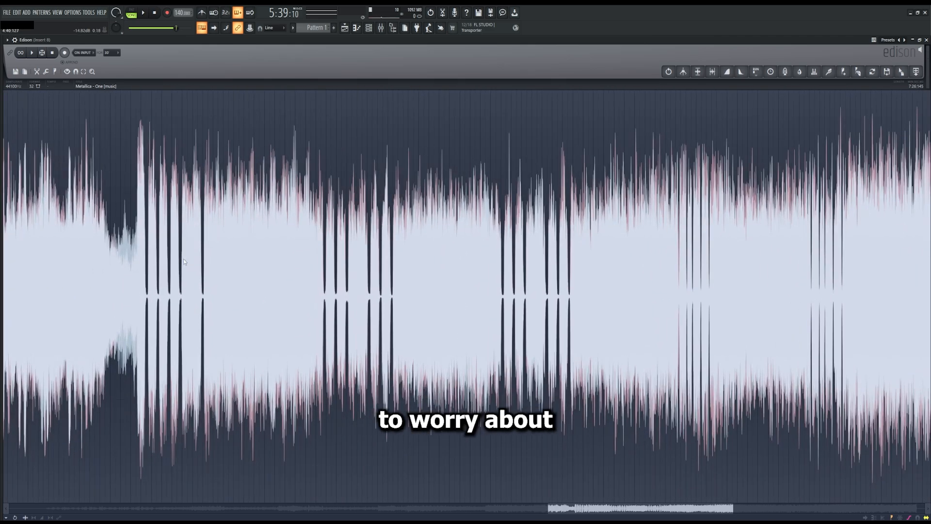
pyautogui.scroll(-3, 659, 218)
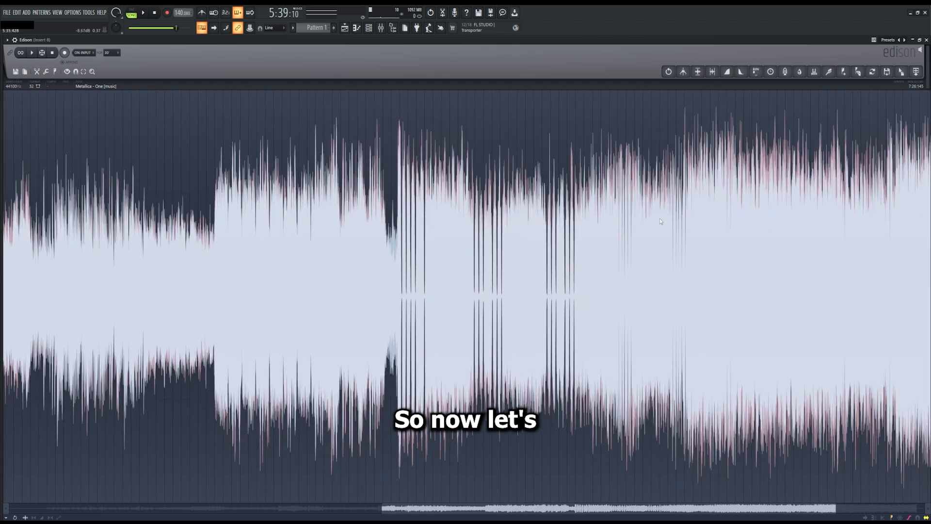
pyautogui.scroll(4, 782, 230)
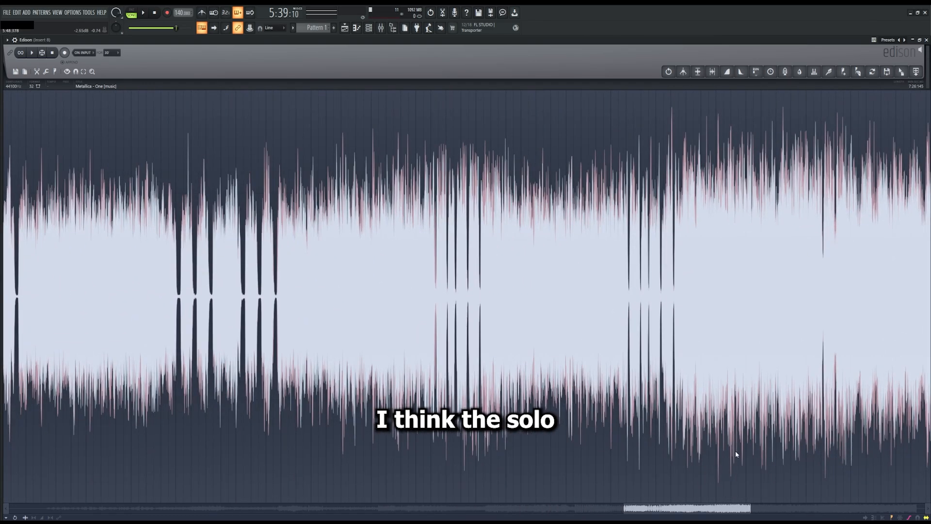
pyautogui.moveTo(717, 508); pyautogui.dragTo(755, 508)
pyautogui.click(557, 184)
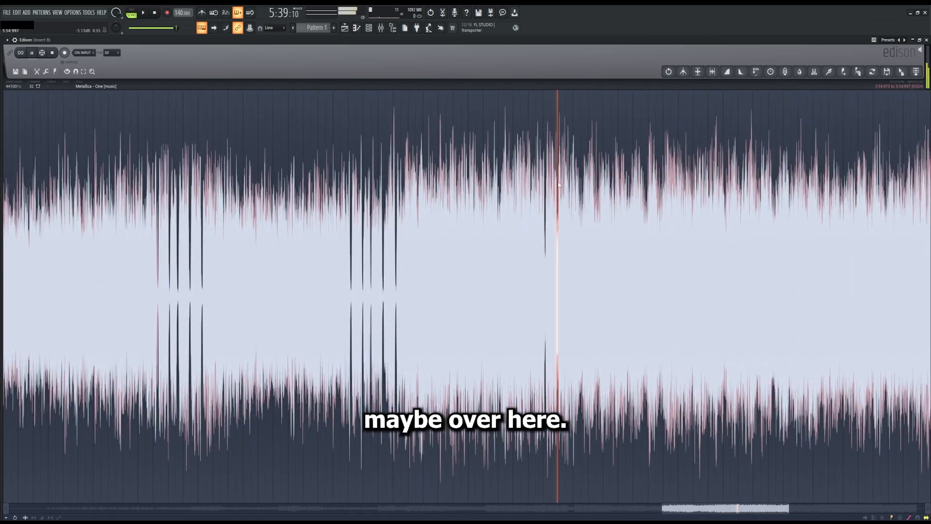
pyautogui.click(547, 191)
pyautogui.press('space')
pyautogui.click(412, 209)
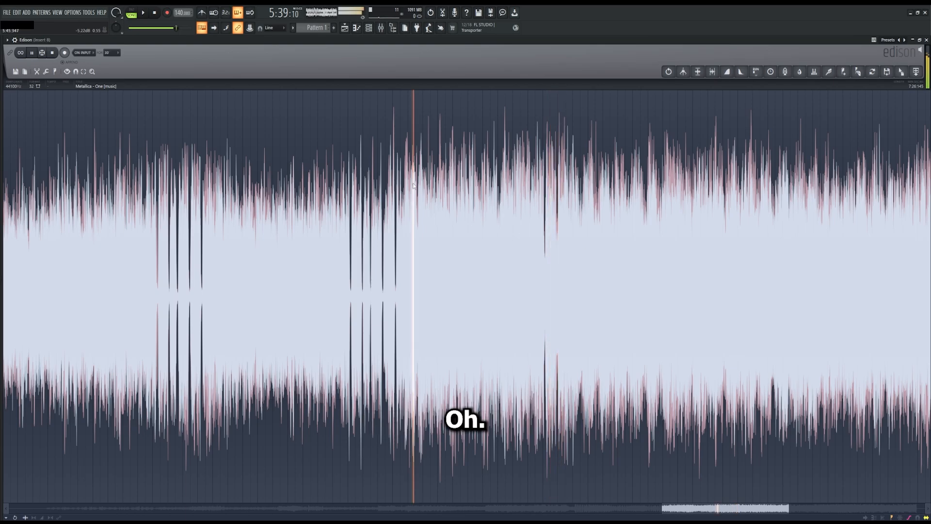
# - Audition the audio just after the last group of gaps and add a marker at the start of the solo passage
pyautogui.scroll(5, 388, 199)
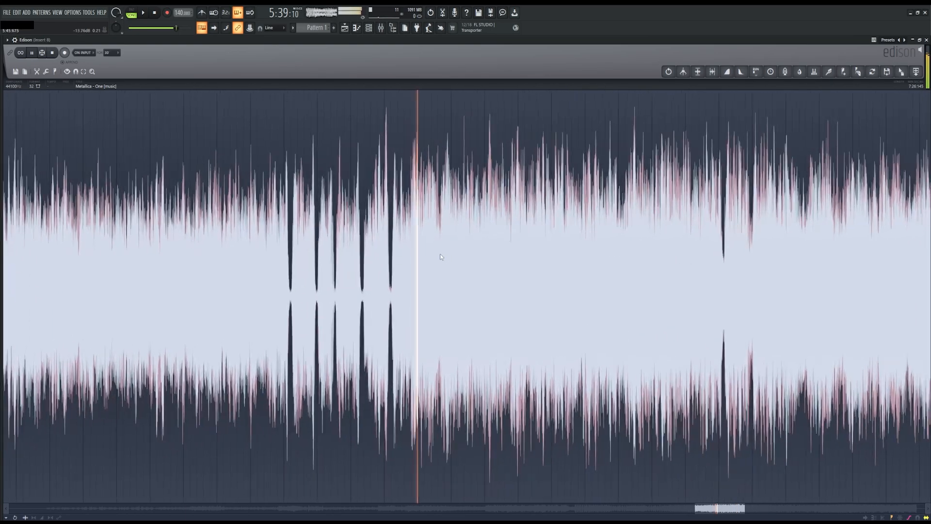
pyautogui.press('space')
pyautogui.scroll(2, 401, 213)
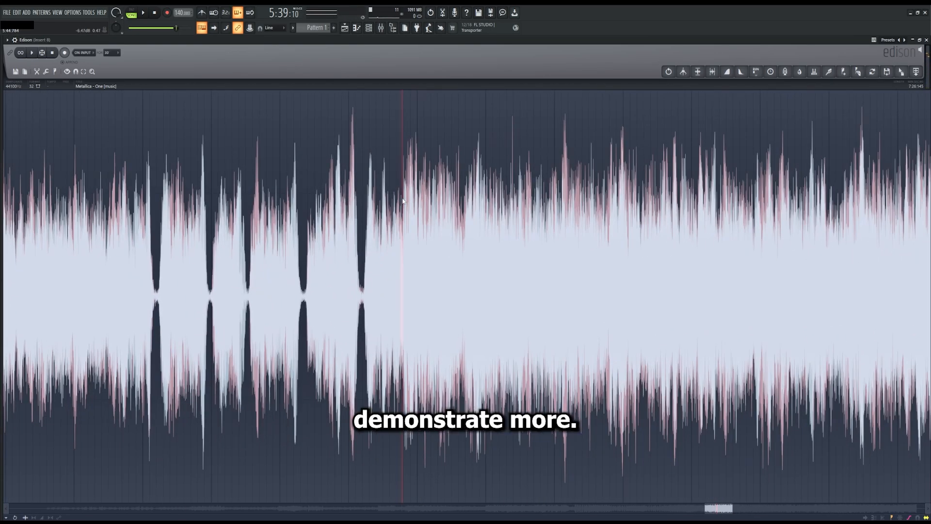
pyautogui.moveTo(458, 202); pyautogui.dragTo(466, 199)
pyautogui.press('space')
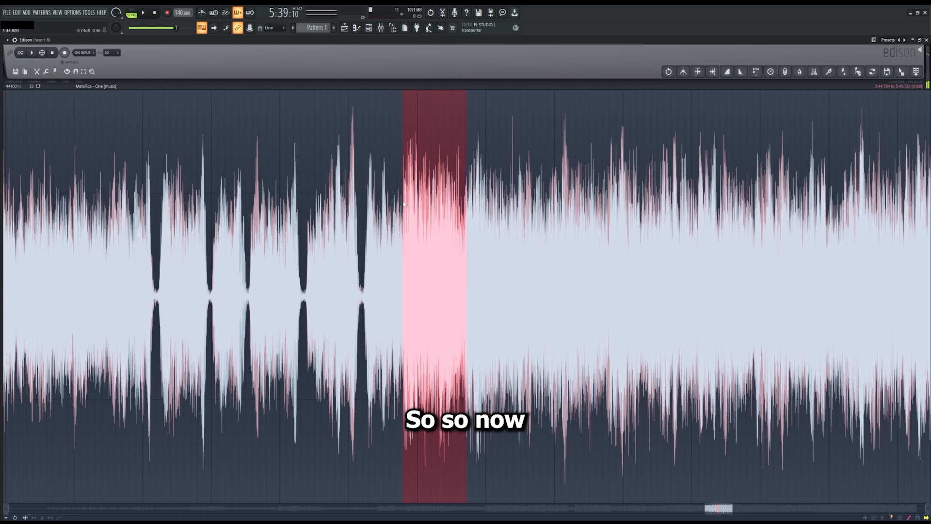
pyautogui.hotkey('alt', 'm')
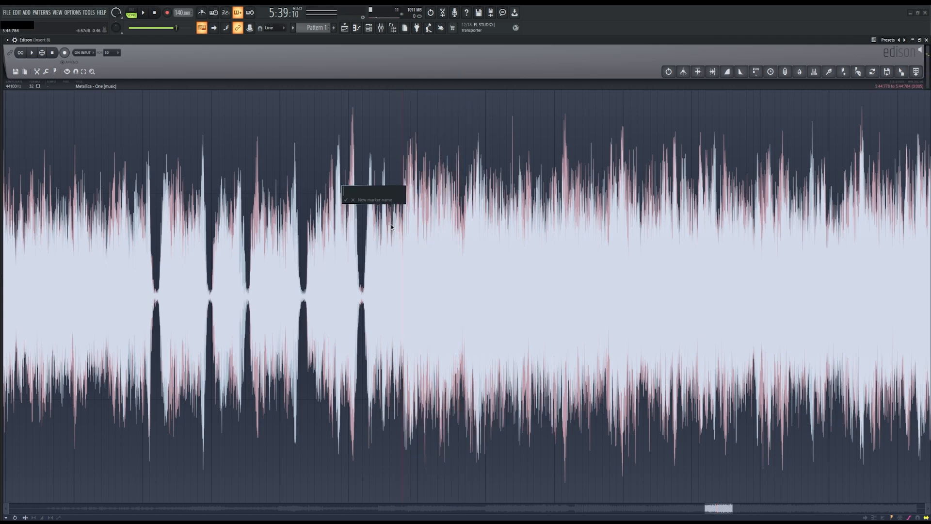
pyautogui.click(353, 200)
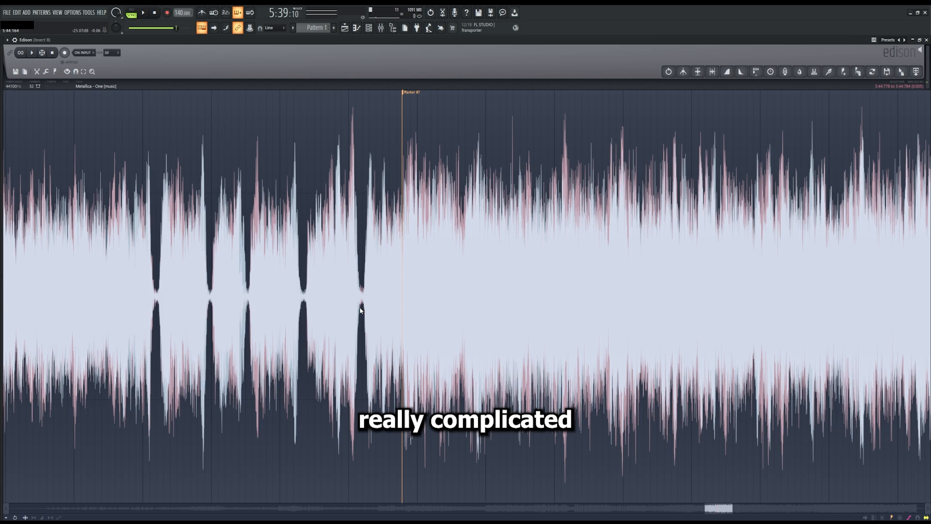
# - Play the solo passage from the seventh marker to hear how high-pitched it is
pyautogui.moveTo(402, 308); pyautogui.dragTo(360, 308)
pyautogui.click(505, 271)
pyautogui.scroll(-1, 508, 266)
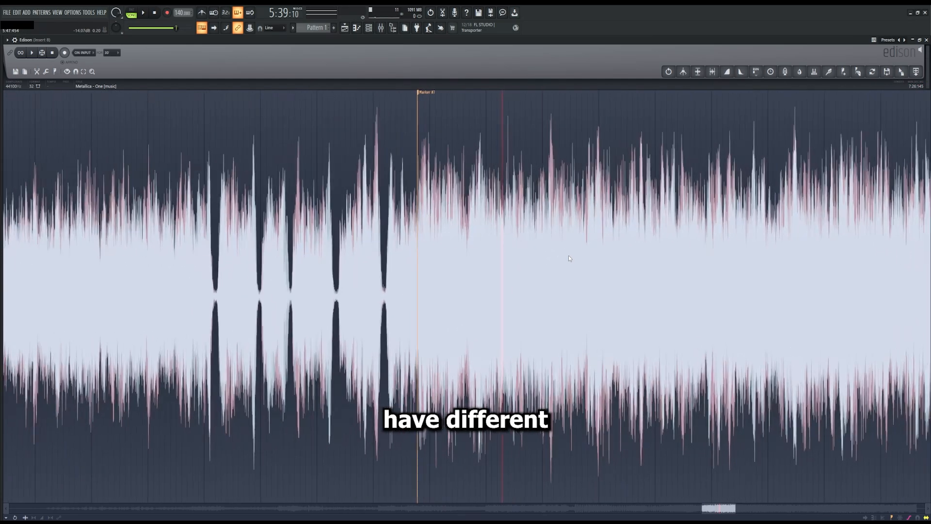
pyautogui.click(419, 180)
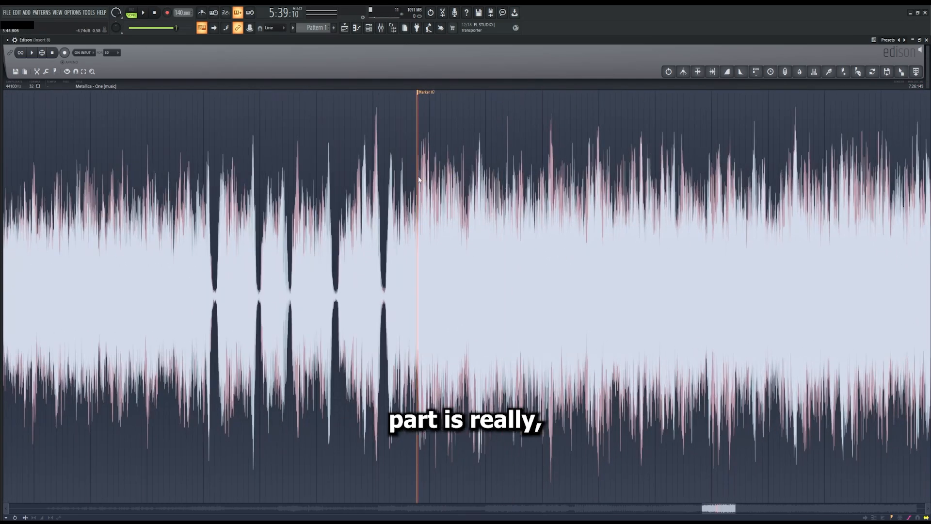
pyautogui.press('space')
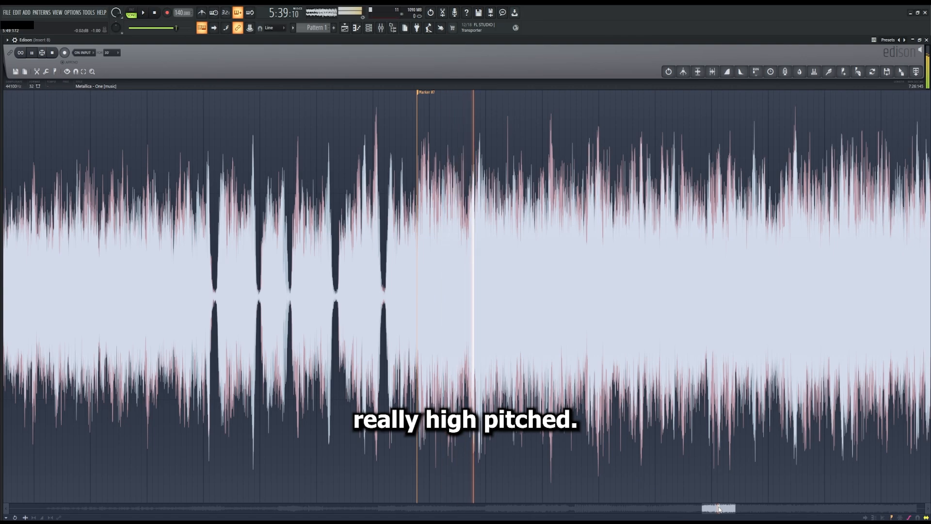
pyautogui.moveTo(719, 507); pyautogui.dragTo(726, 507)
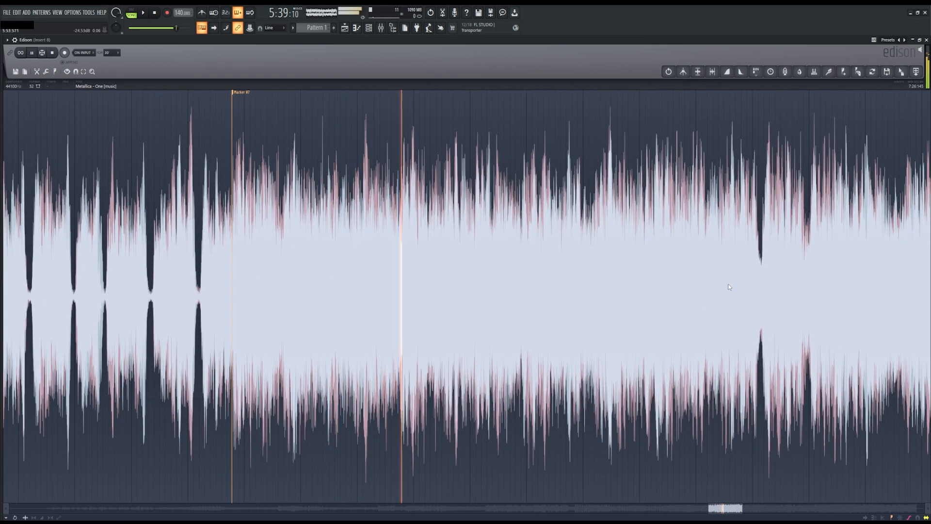
pyautogui.press('space')
# - Select and play a short excerpt shortly before the next dip in the solo to compare its pitch
pyautogui.scroll(-1, 801, 268)
pyautogui.scroll(1, 801, 266)
pyautogui.press('space')
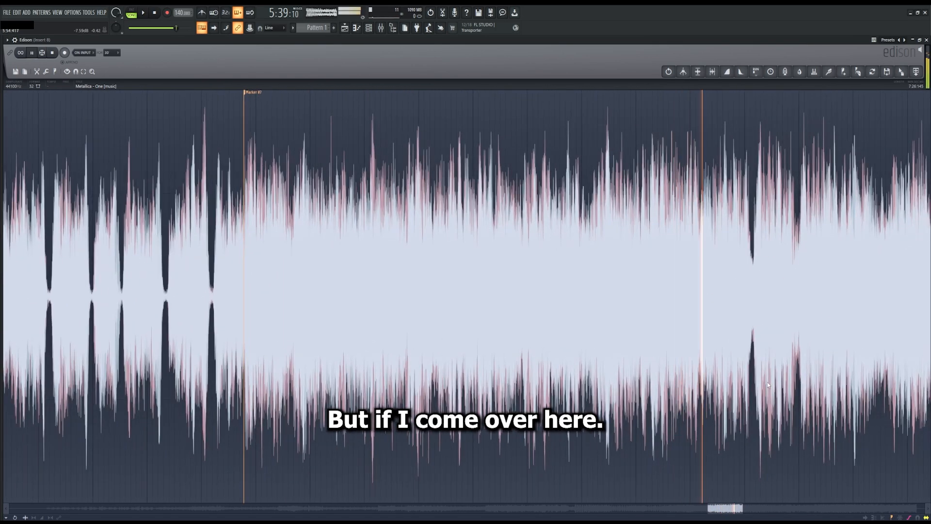
pyautogui.rightClick(657, 242)
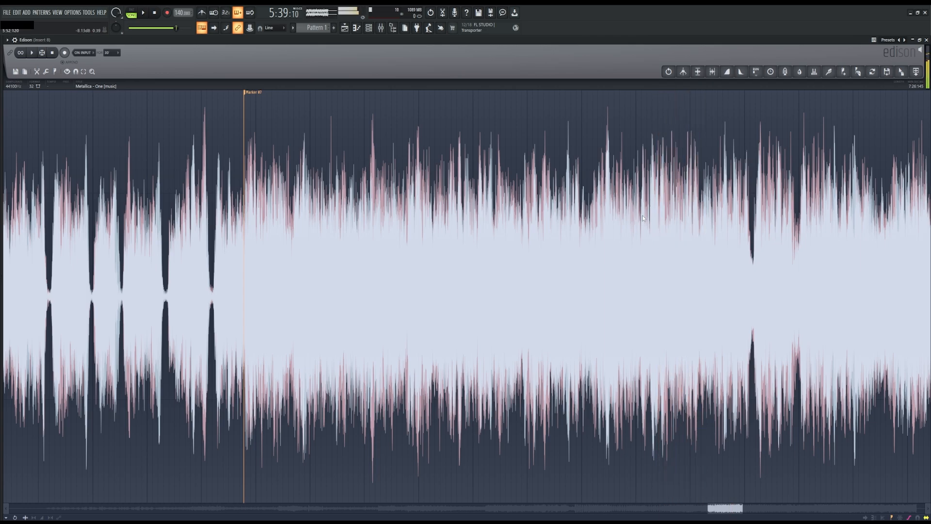
pyautogui.moveTo(650, 207); pyautogui.dragTo(698, 204)
pyautogui.press('space')
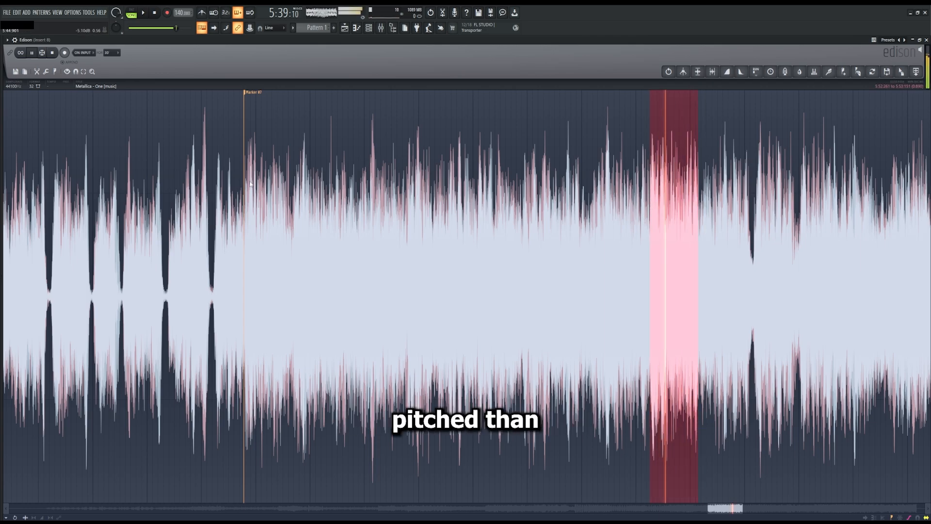
# - Select and play a short excerpt right after the seventh marker to compare its pitch with the passage before the dip
pyautogui.press('space')
pyautogui.moveTo(245, 178); pyautogui.dragTo(311, 179)
pyautogui.press('space')
pyautogui.press('space')
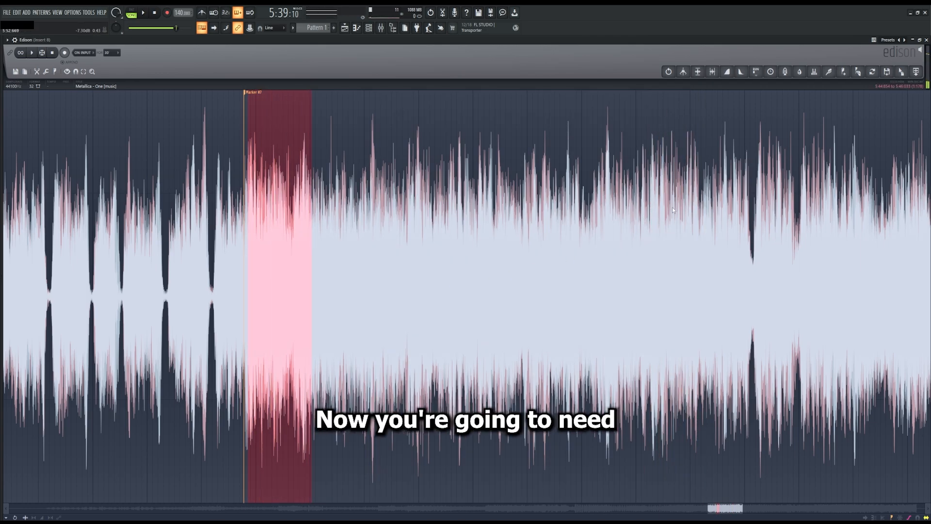
pyautogui.click(661, 211)
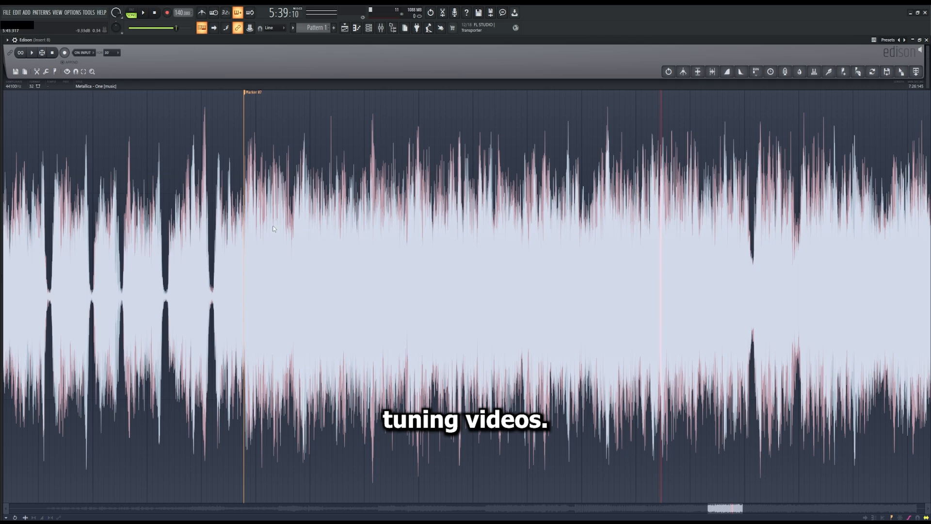
# - Listen on through the solo after the seventh marker and add a marker where the high-pitched passage ends, at about 5:52
pyautogui.scroll(3, 273, 228)
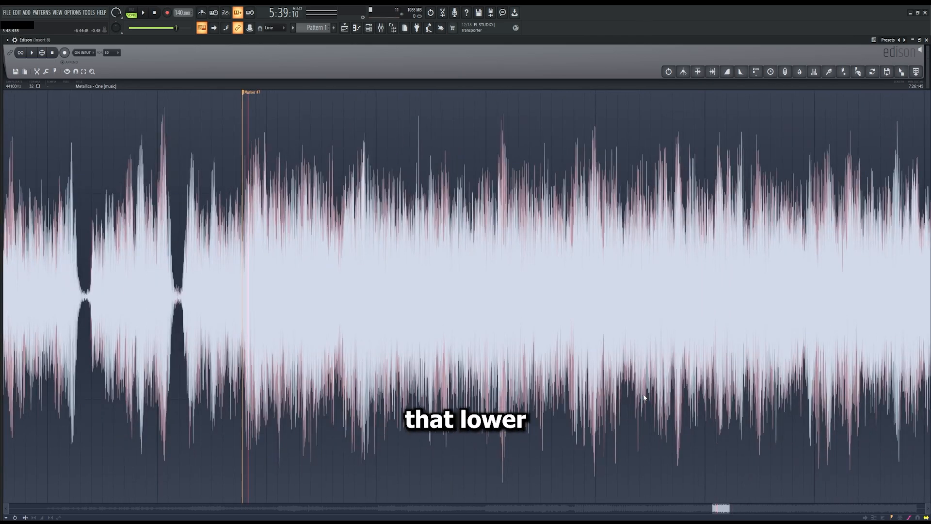
pyautogui.press('space')
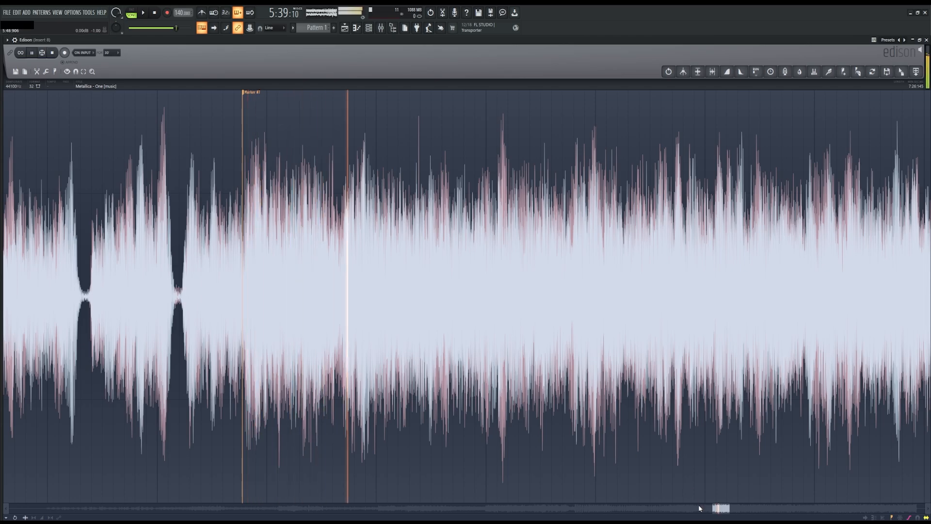
pyautogui.moveTo(720, 509); pyautogui.dragTo(726, 508)
pyautogui.scroll(-1, 763, 447)
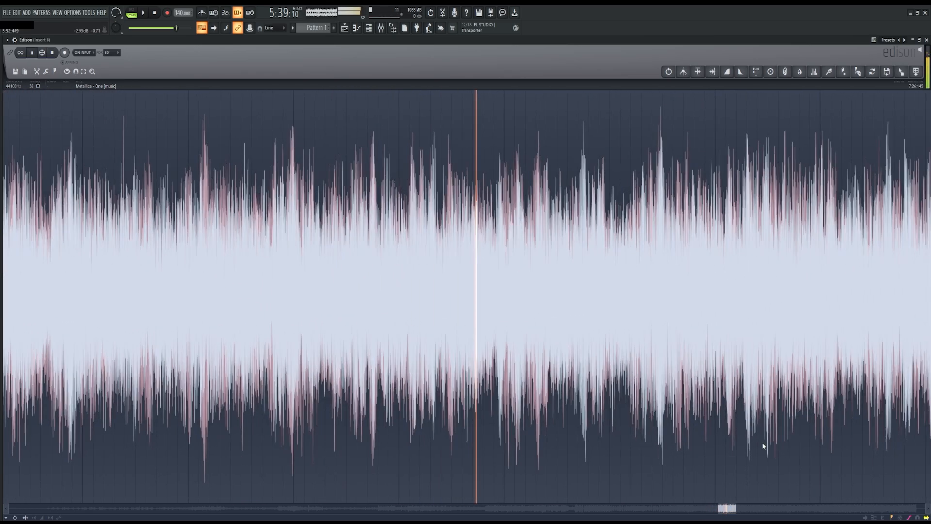
pyautogui.scroll(-2, 762, 446)
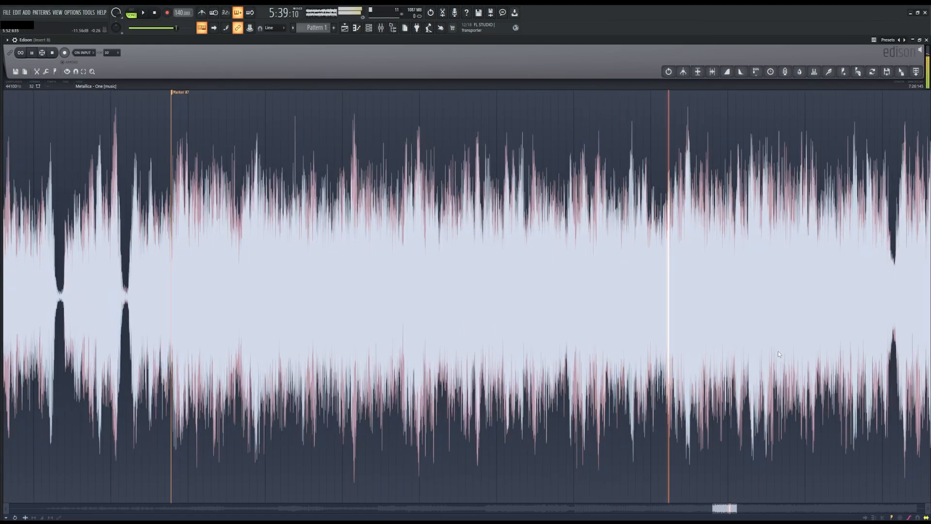
pyautogui.scroll(2, 778, 354)
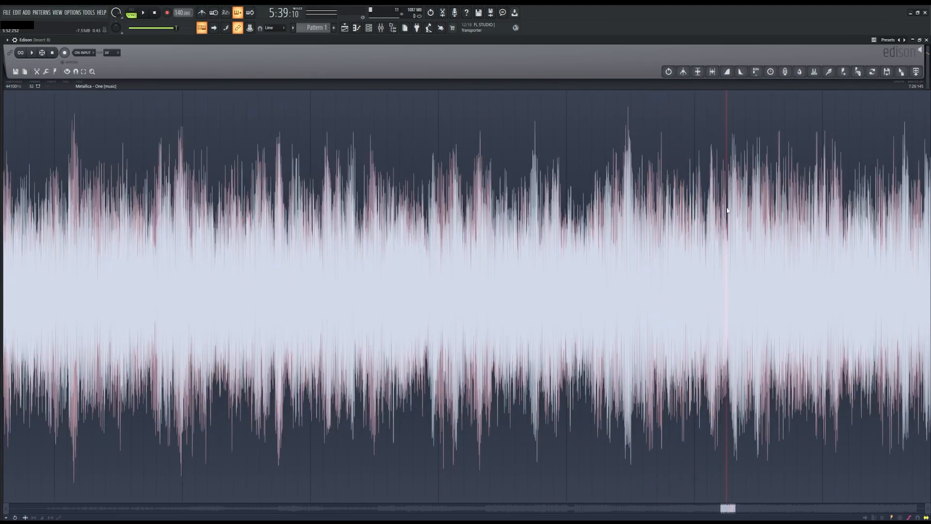
pyautogui.hotkey('alt', 'm')
pyautogui.press('Return')
pyautogui.scroll(-2, 747, 275)
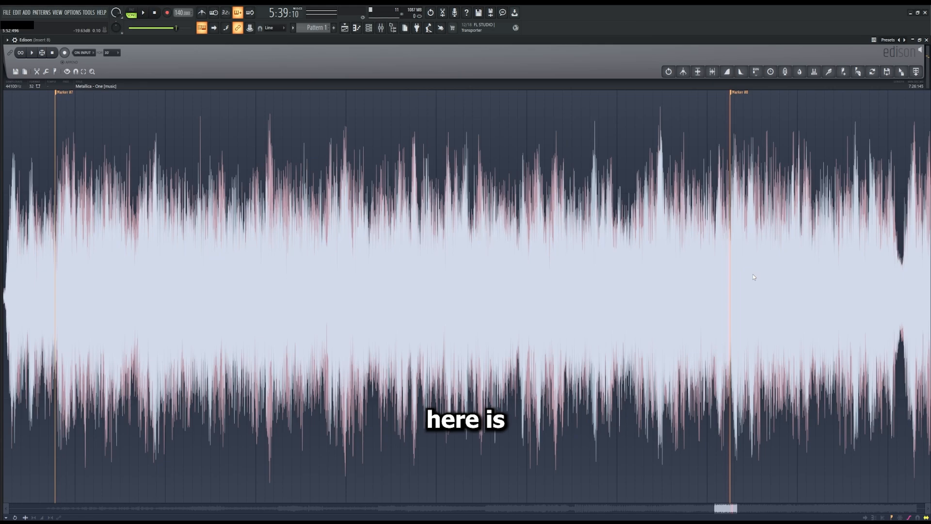
pyautogui.scroll(-2, 753, 274)
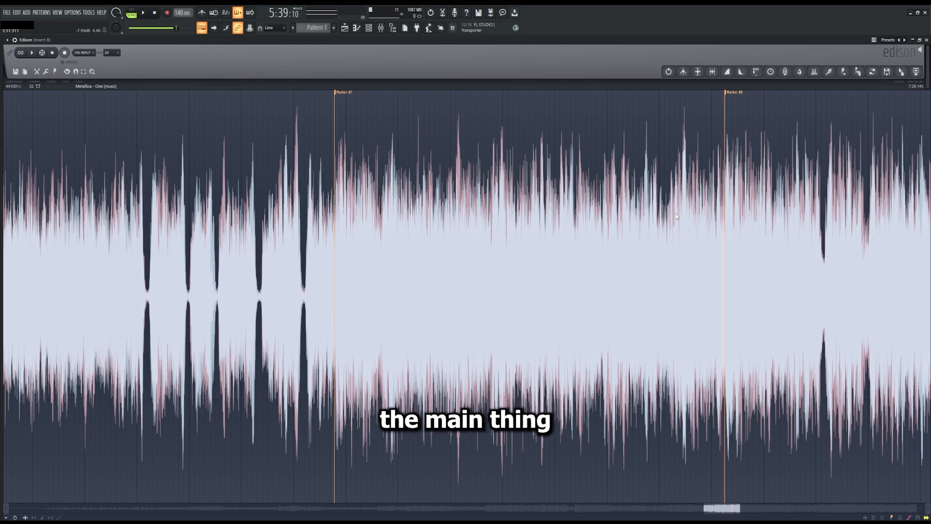
# - Select the solo section between the seventh and eighth markers and play its beginning
pyautogui.click(346, 179)
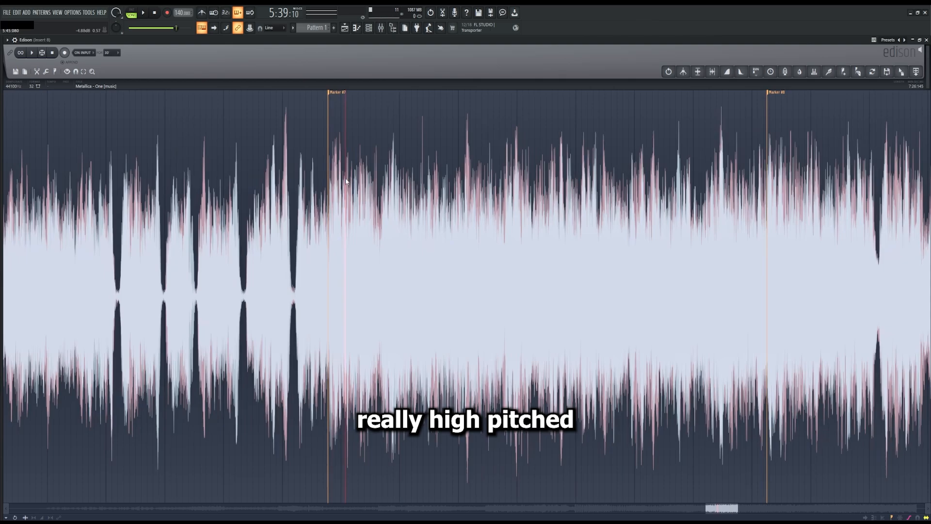
pyautogui.scroll(-9, 566, 246)
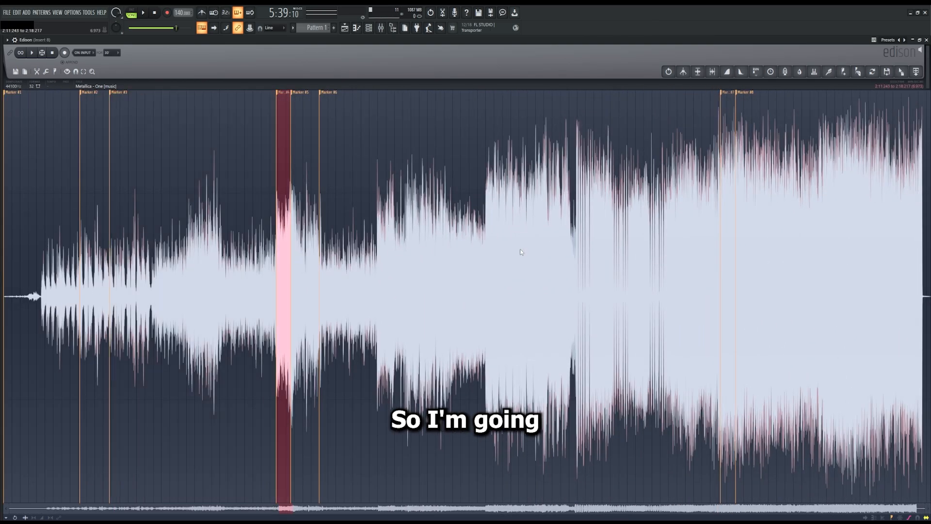
pyautogui.doubleClick(521, 252)
pyautogui.hotkey('ctrl', 'Right')
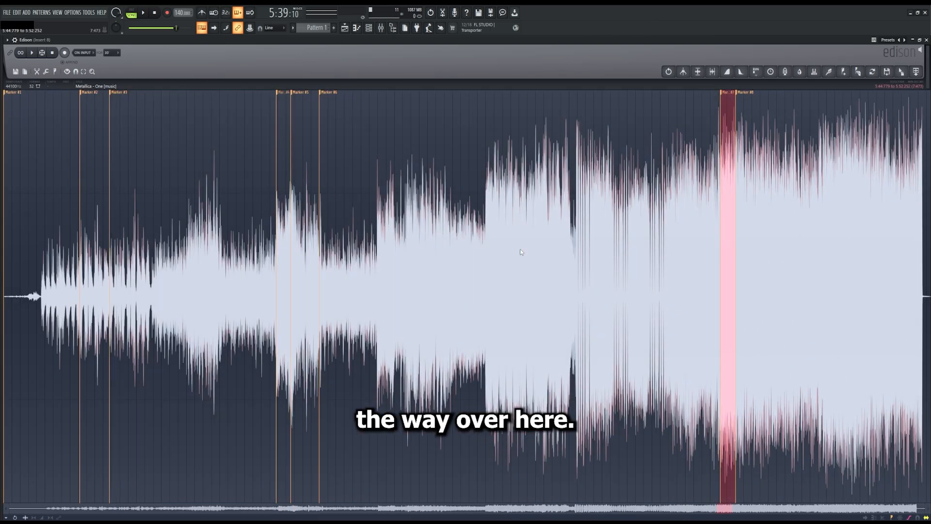
pyautogui.scroll(7, 848, 228)
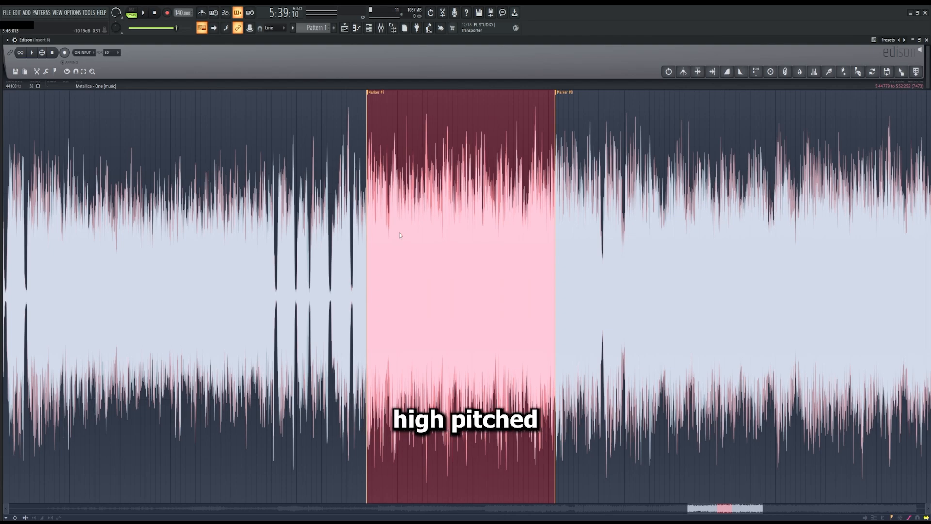
pyautogui.press('space')
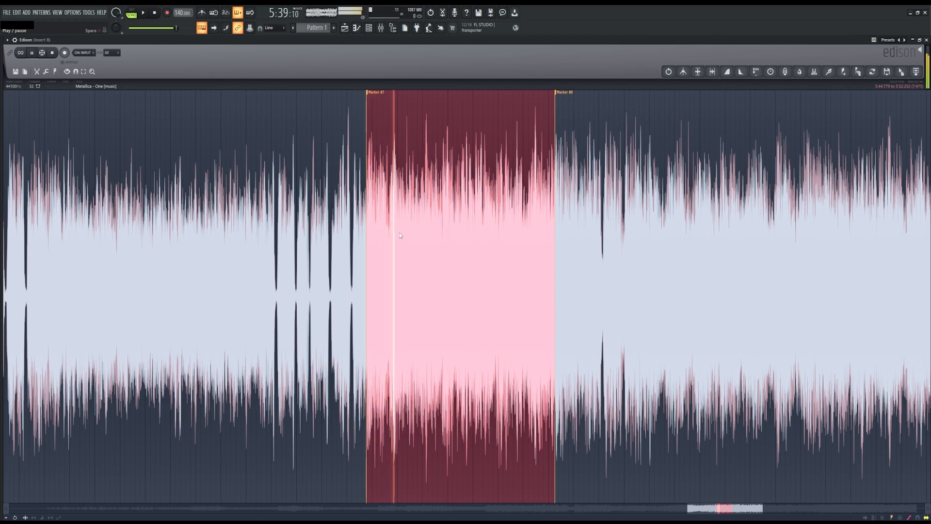
pyautogui.press('space')
# - Process the selected solo section with the time stretcher / pitch shifter using the e3 generic method, adjusting and previewing the formant preservation order
pyautogui.hotkey('alt', 't')
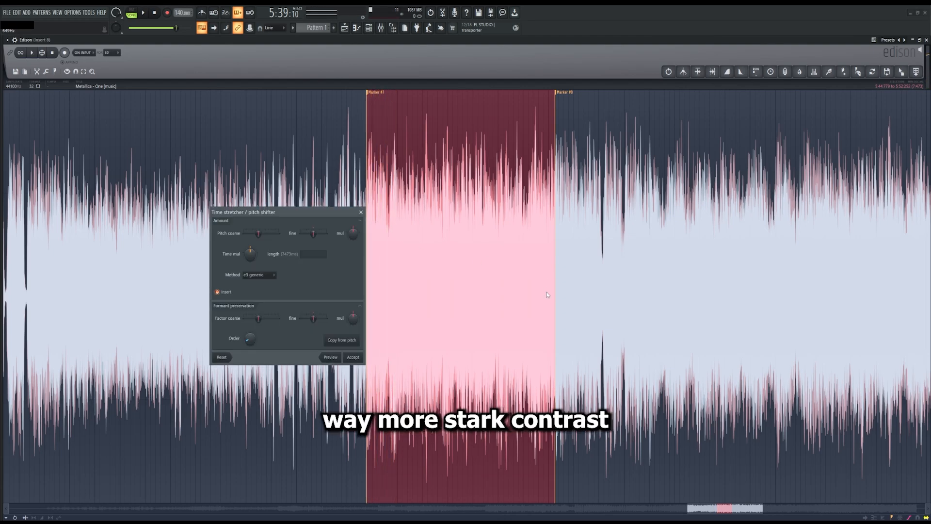
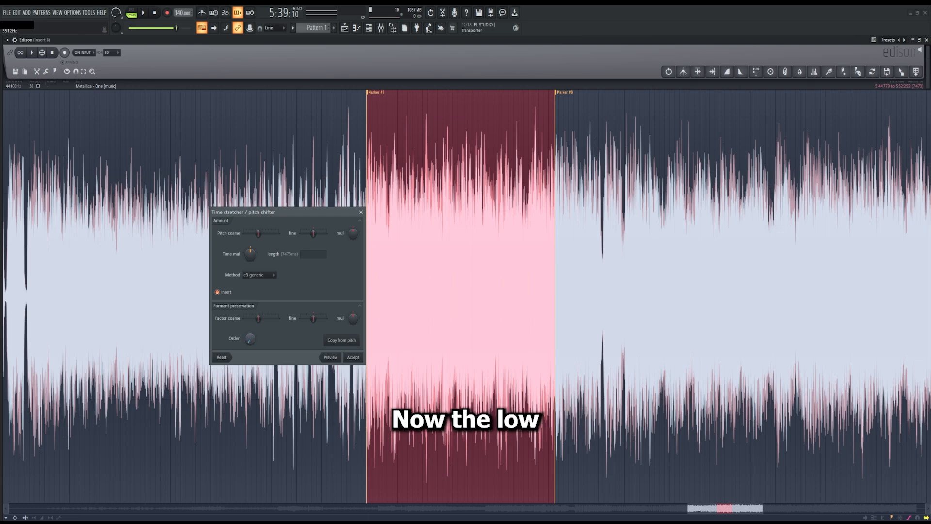
pyautogui.moveTo(250, 338); pyautogui.dragTo(250, 332)
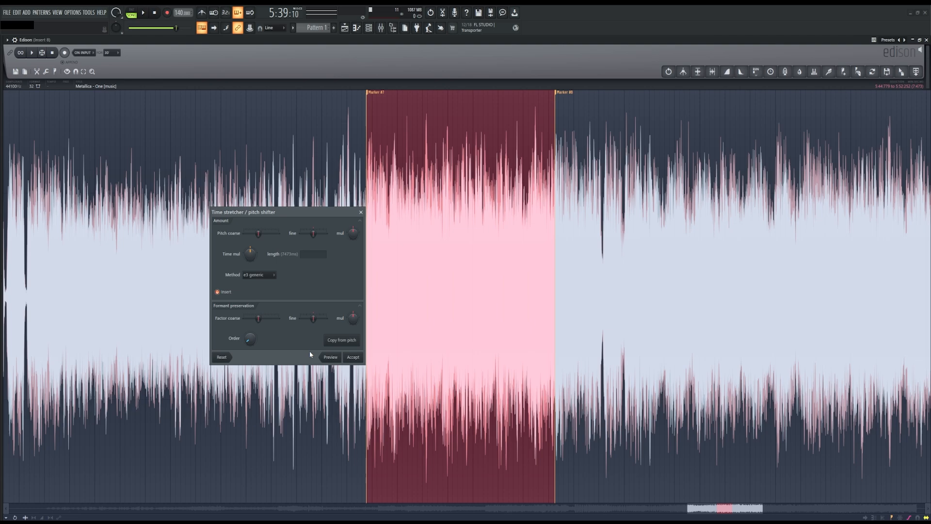
pyautogui.press('space')
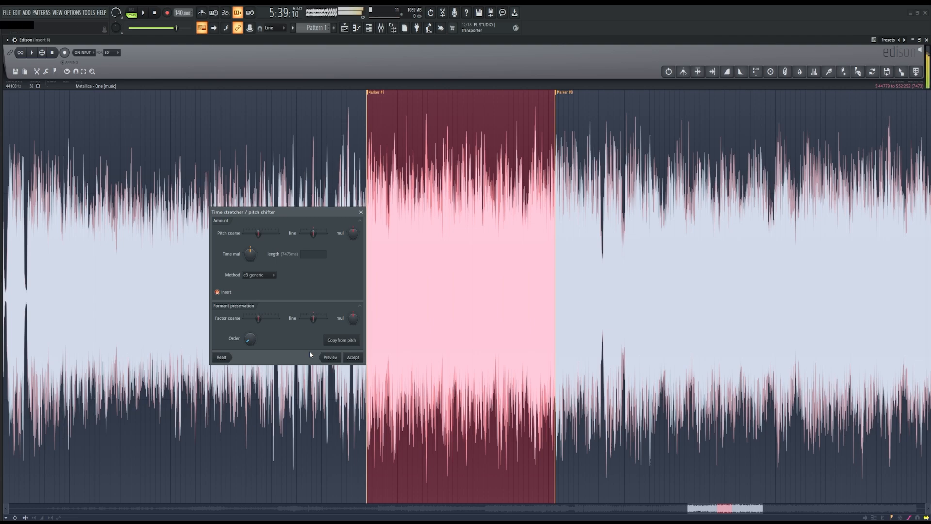
pyautogui.click(351, 358)
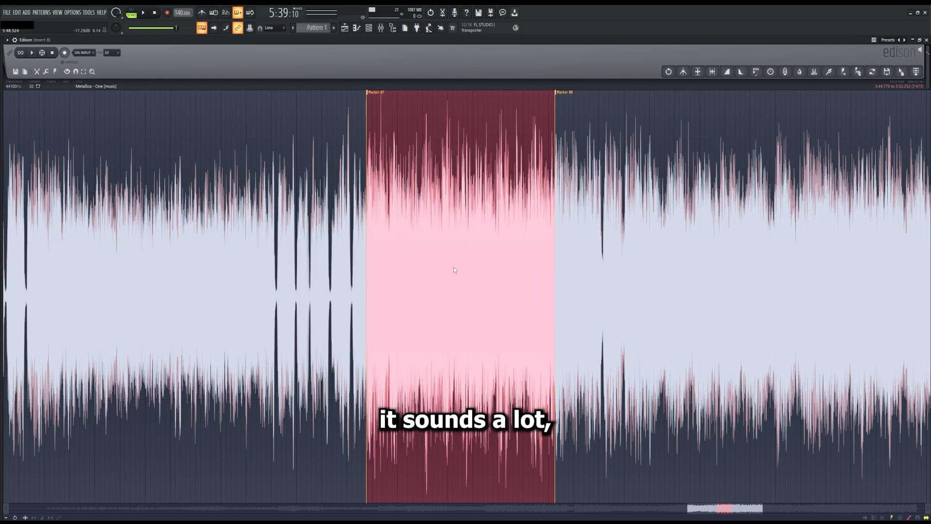
# - Clear the selection and play the start of the processed solo section to check how it sounds
pyautogui.click(559, 328)
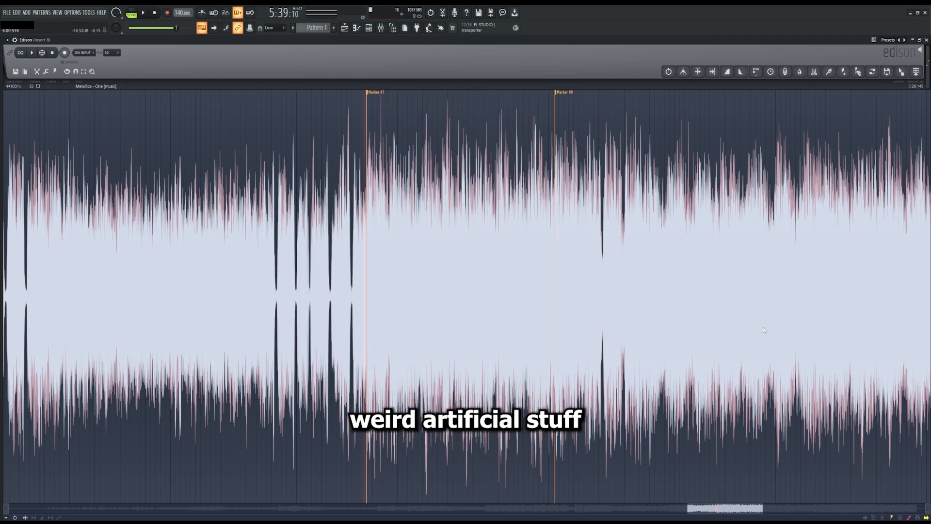
pyautogui.press('space')
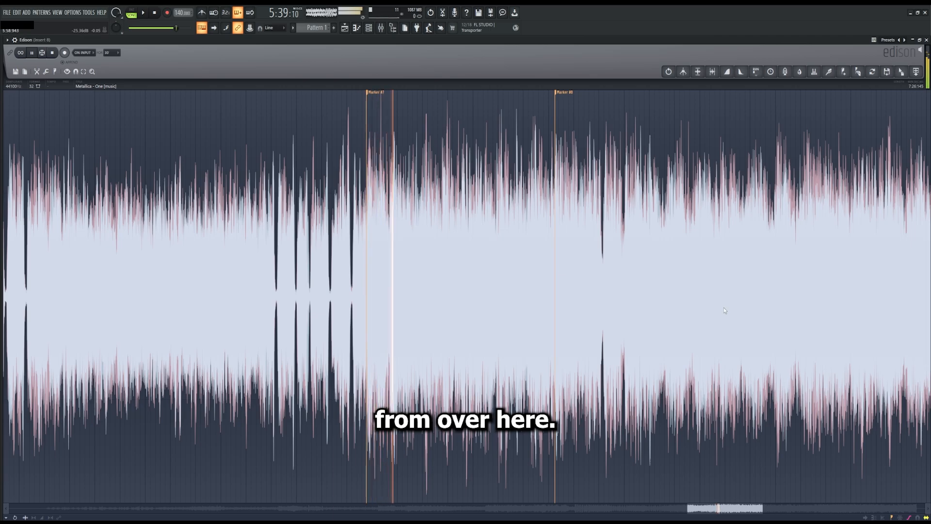
pyautogui.press('space')
pyautogui.scroll(-8, 726, 337)
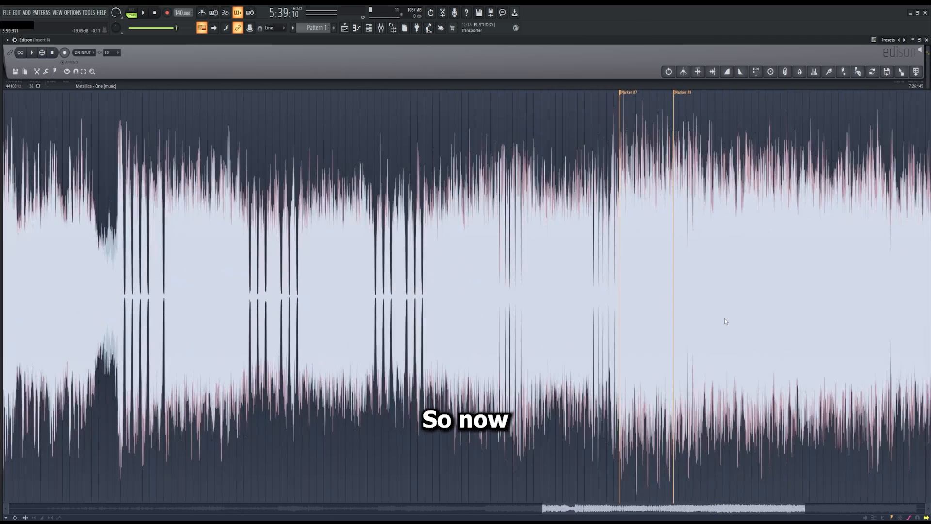
pyautogui.scroll(-5, 723, 320)
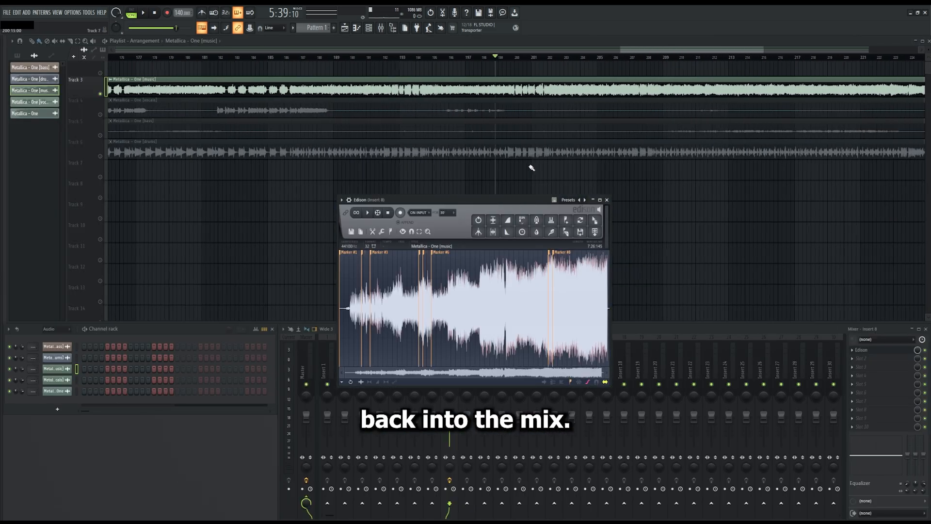
# - Replace the old music clip on Track 3 with the processed audio from Edison, aligned to the start of the playlist
pyautogui.scroll(-6, 482, 165)
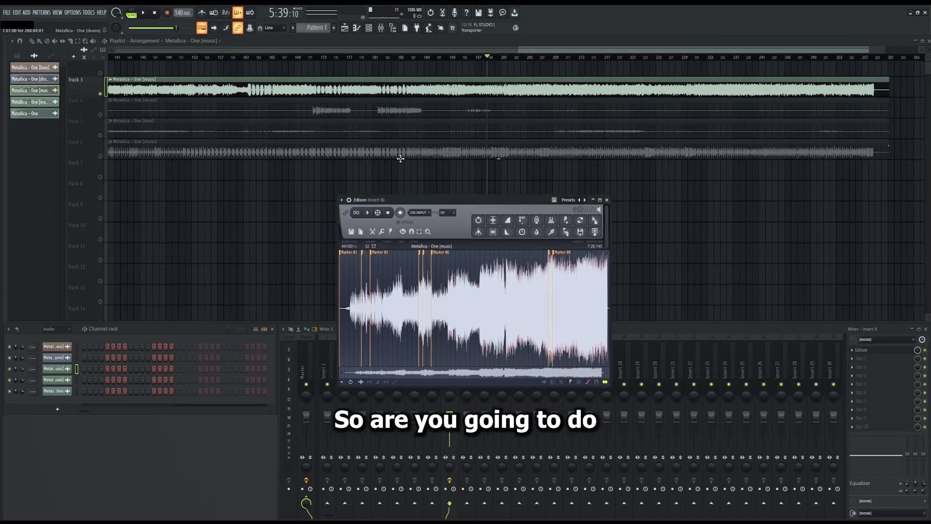
pyautogui.scroll(2, 272, 152)
pyautogui.rightClick(429, 115)
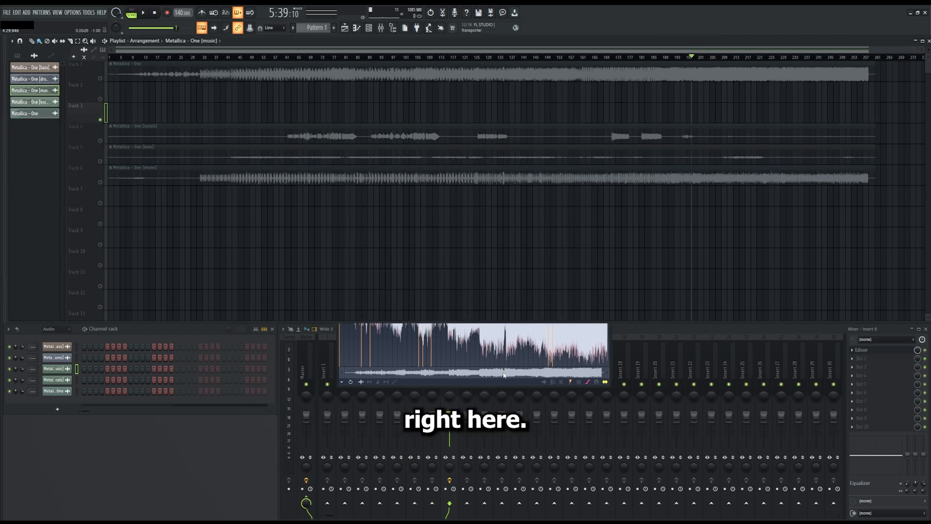
pyautogui.click(548, 342)
pyautogui.moveTo(595, 220); pyautogui.dragTo(181, 107)
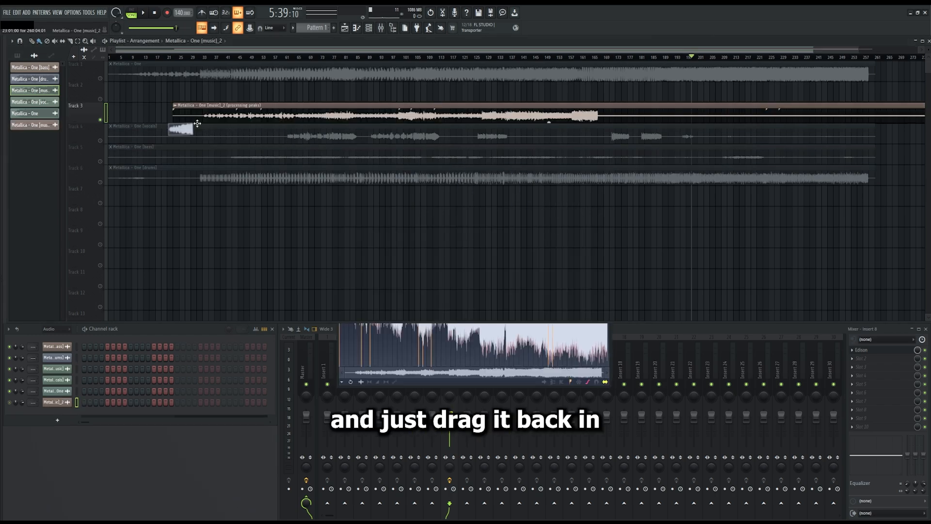
pyautogui.moveTo(527, 120); pyautogui.dragTo(464, 121)
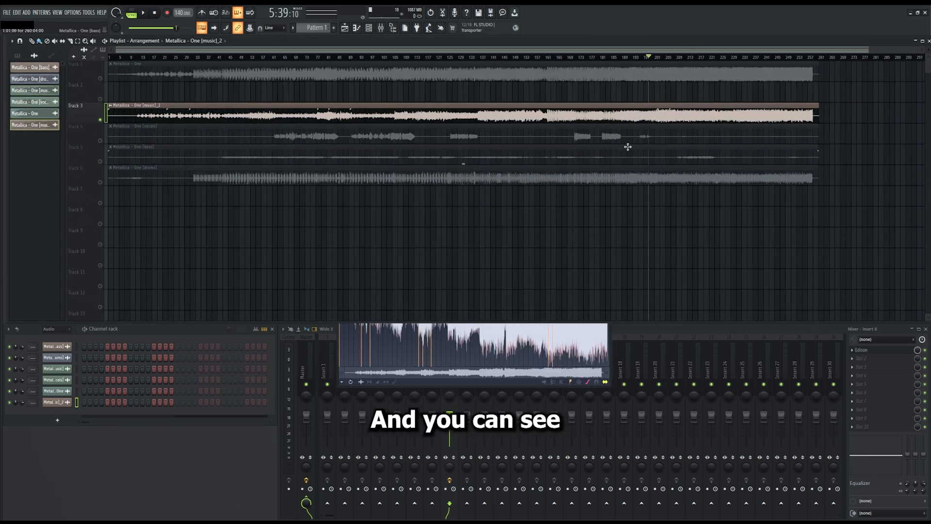
# - Inspect the new music clip around the solo and audition it from just before the last group of gaps
pyautogui.scroll(7, 655, 119)
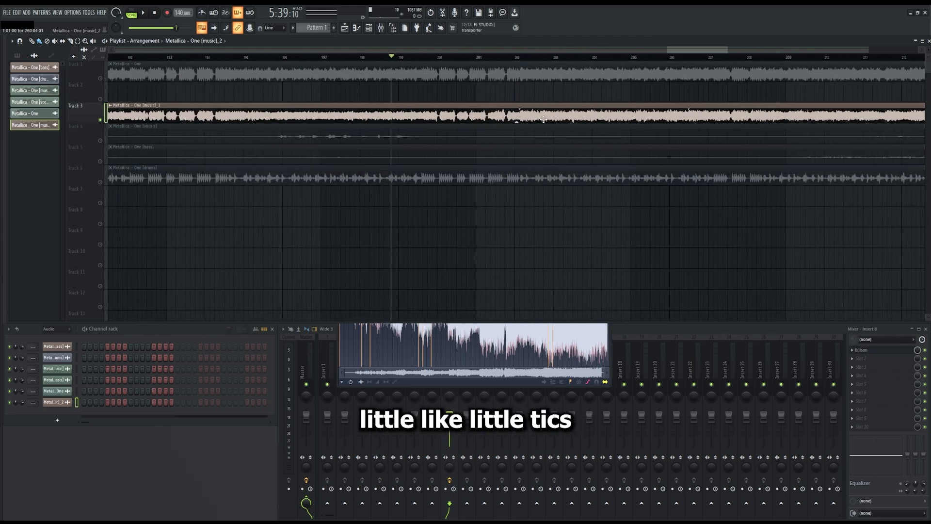
pyautogui.scroll(-3, 472, 127)
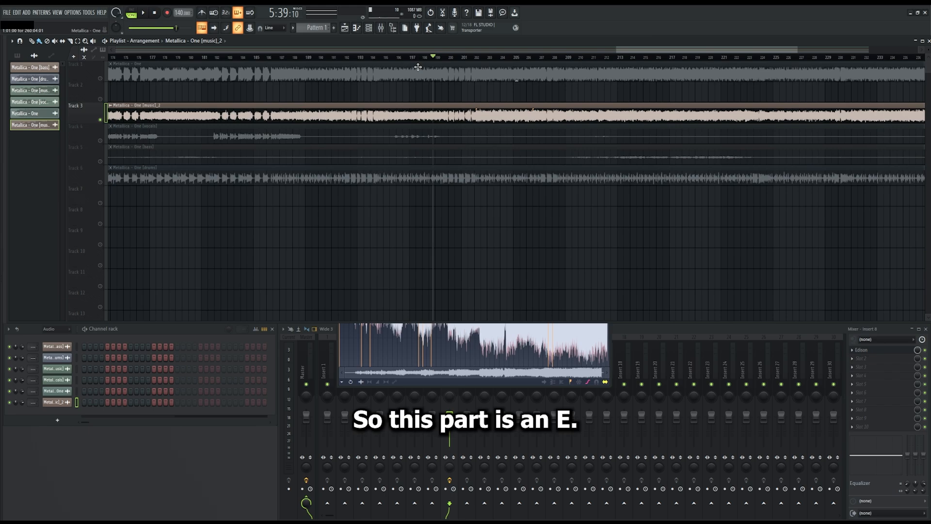
pyautogui.click(416, 57)
pyautogui.press('space')
pyautogui.scroll(3, 516, 180)
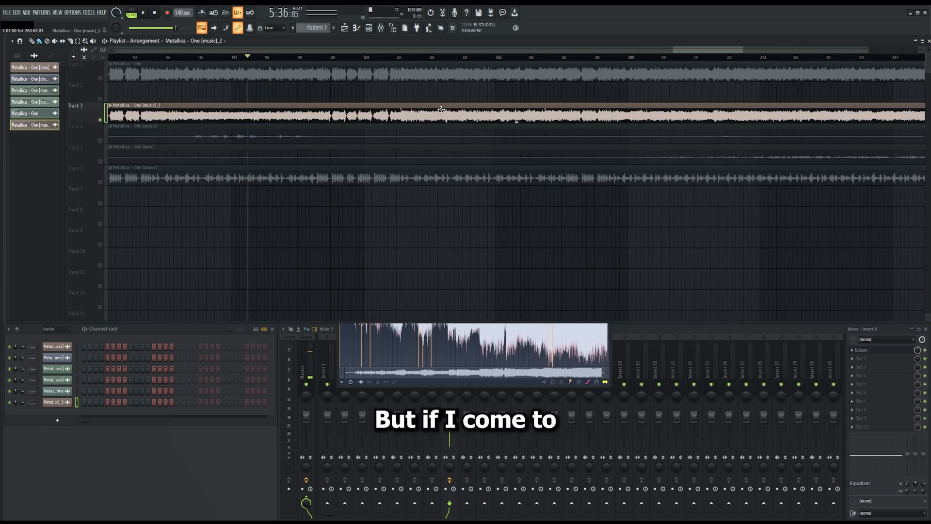
# - Unmute the vocals, bass and drums tracks and play the mix from the start of the solo section
pyautogui.click(386, 57)
pyautogui.click(100, 140)
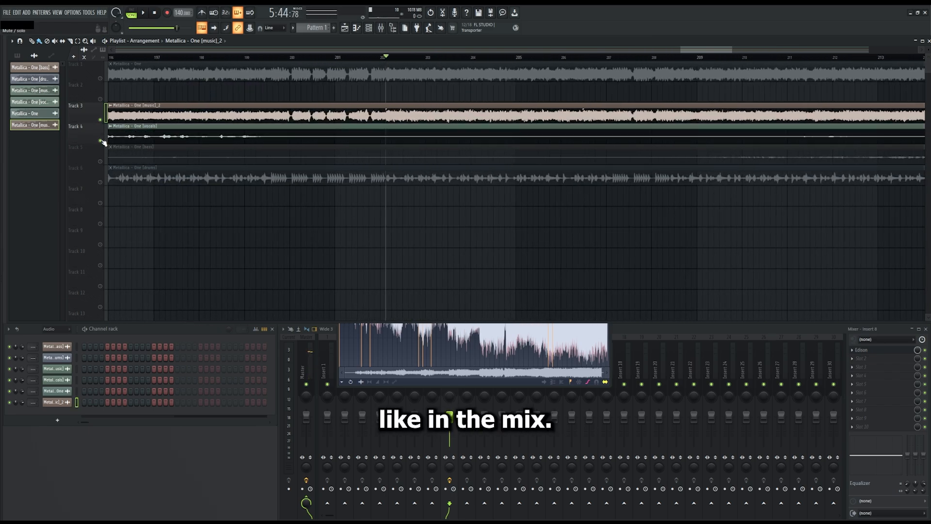
pyautogui.click(100, 160)
pyautogui.click(100, 182)
pyautogui.press('space')
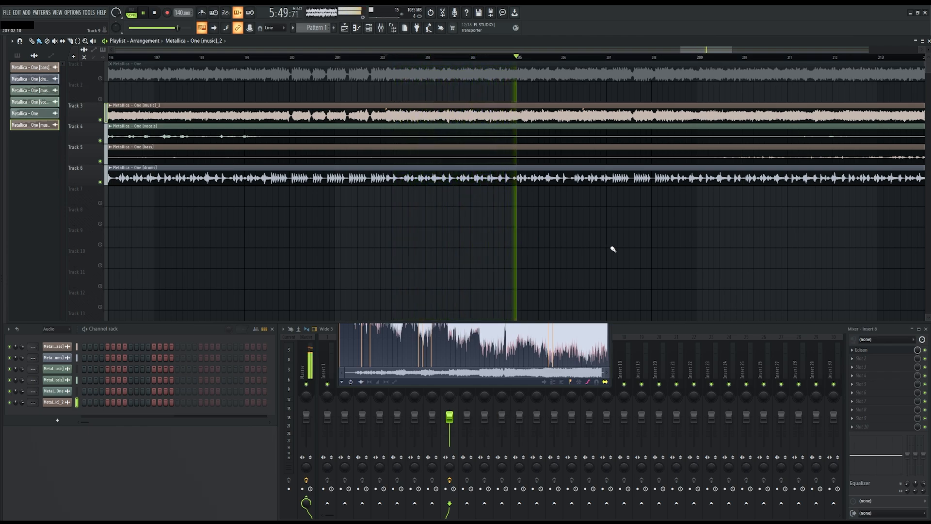
pyautogui.press('space')
# - Audition the full mix from the start of the louder guitar section near bar 77, stopping around 2:28
pyautogui.scroll(-8, 492, 233)
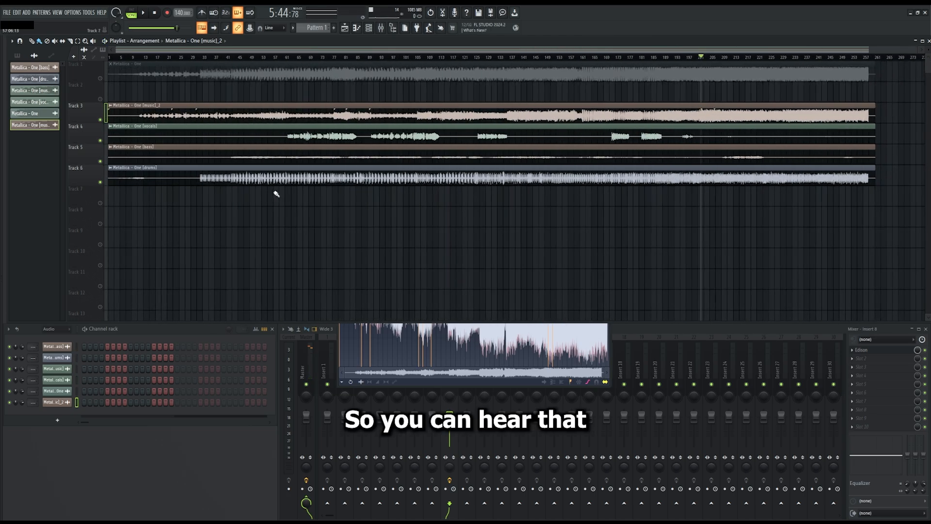
pyautogui.scroll(3, 254, 194)
pyautogui.scroll(5, 380, 85)
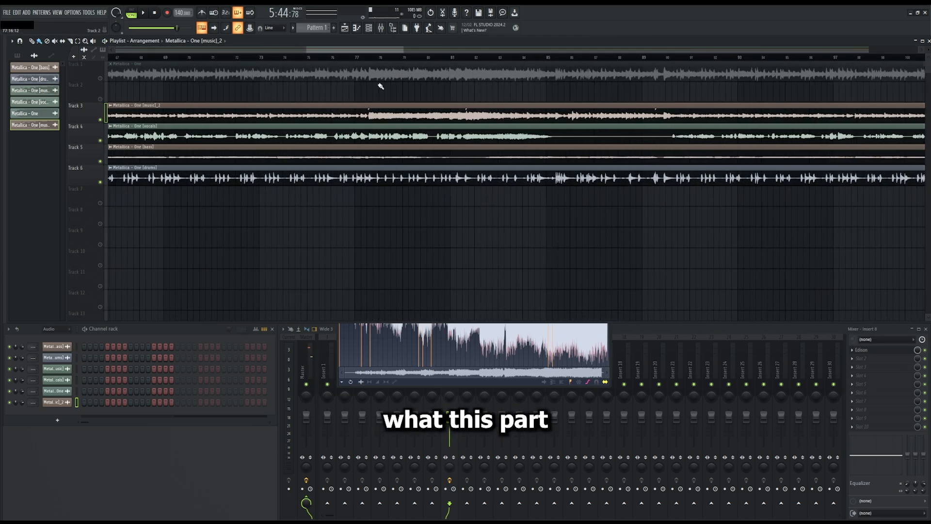
pyautogui.click(368, 57)
pyautogui.scroll(-4, 487, 83)
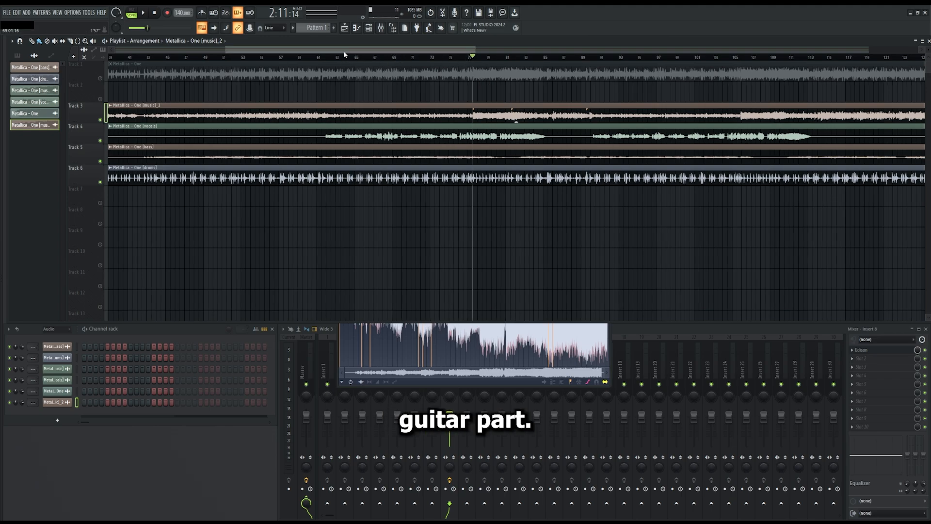
pyautogui.click(331, 57)
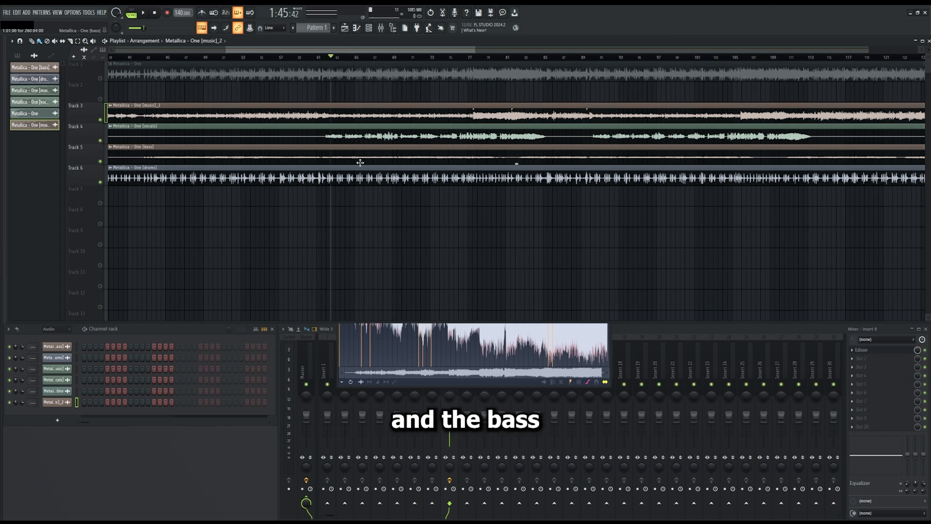
pyautogui.scroll(3, 448, 120)
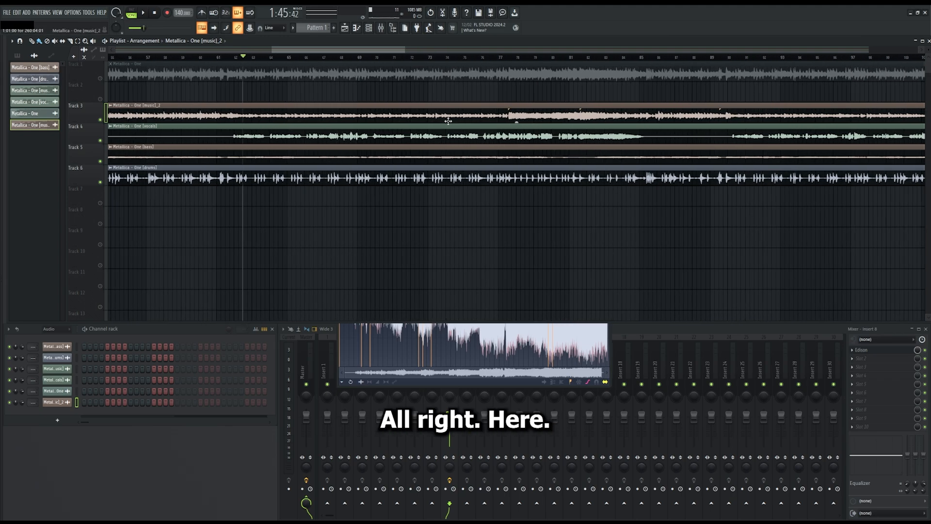
pyautogui.click(506, 60)
pyautogui.press('space')
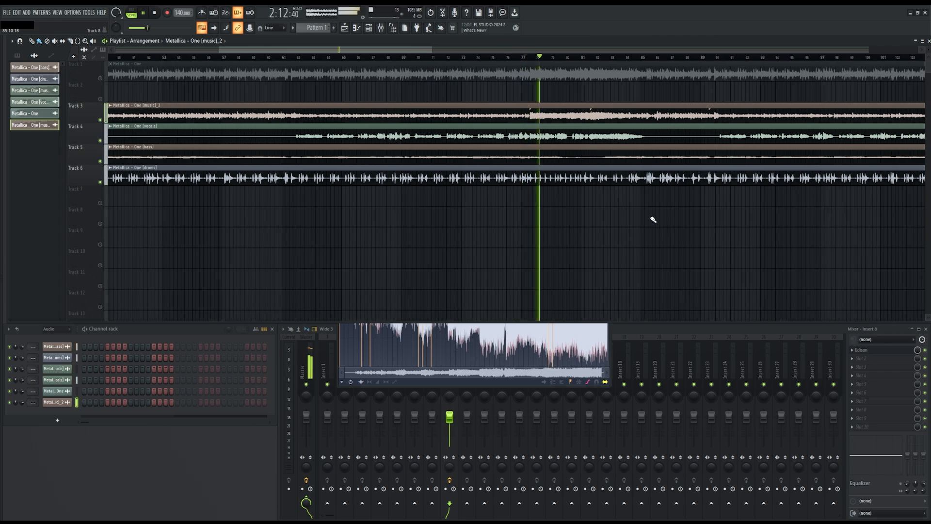
pyautogui.scroll(2, 653, 219)
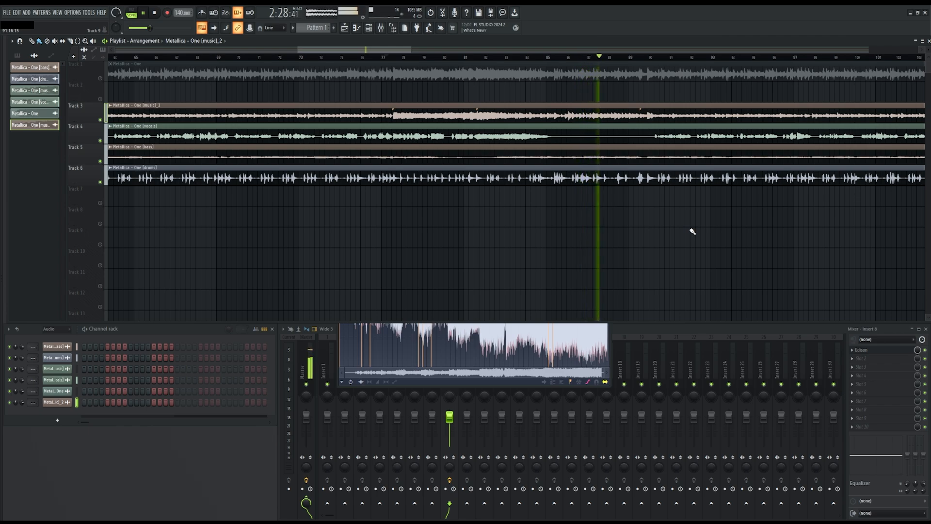
pyautogui.press('space')
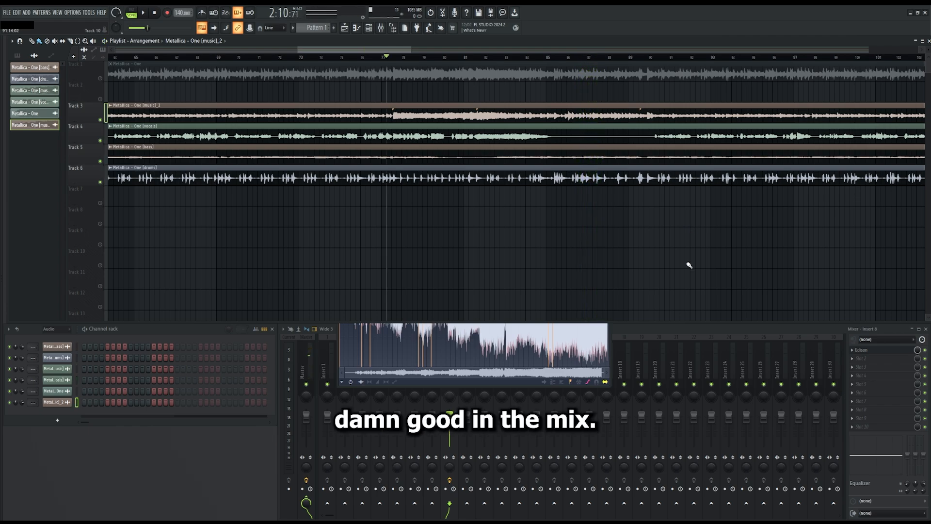
# - Close the Edison window and briefly view the channel settings of the drums clip on Track 6
pyautogui.click(507, 362)
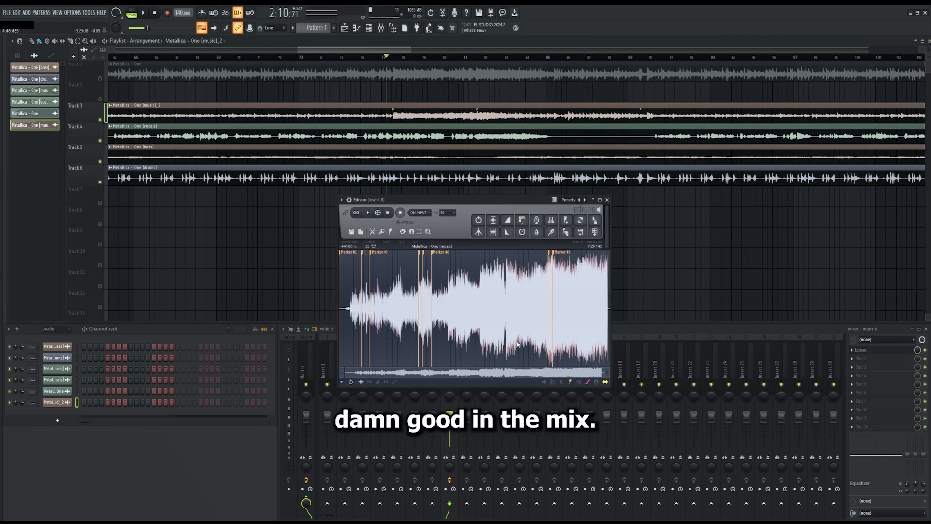
pyautogui.click(605, 201)
pyautogui.doubleClick(446, 177)
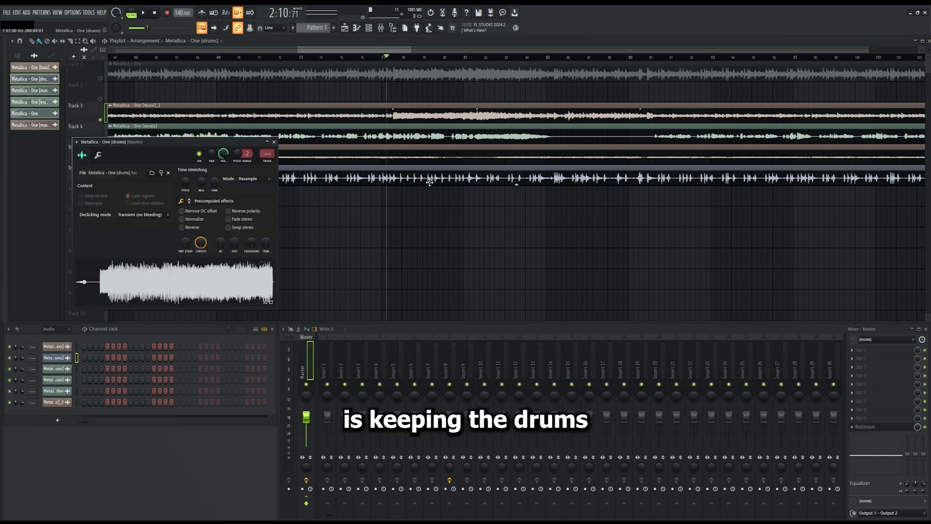
pyautogui.click(276, 142)
pyautogui.keyDown('ctrl'); pyautogui.scroll(-6, 480, 221); pyautogui.keyUp('ctrl')
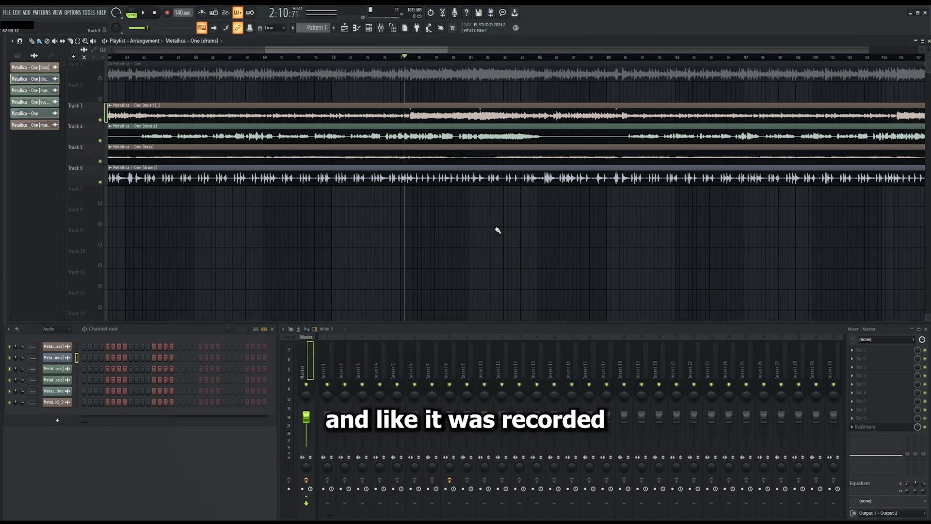
pyautogui.keyDown('ctrl'); pyautogui.scroll(3, 213, 223); pyautogui.keyUp('ctrl')
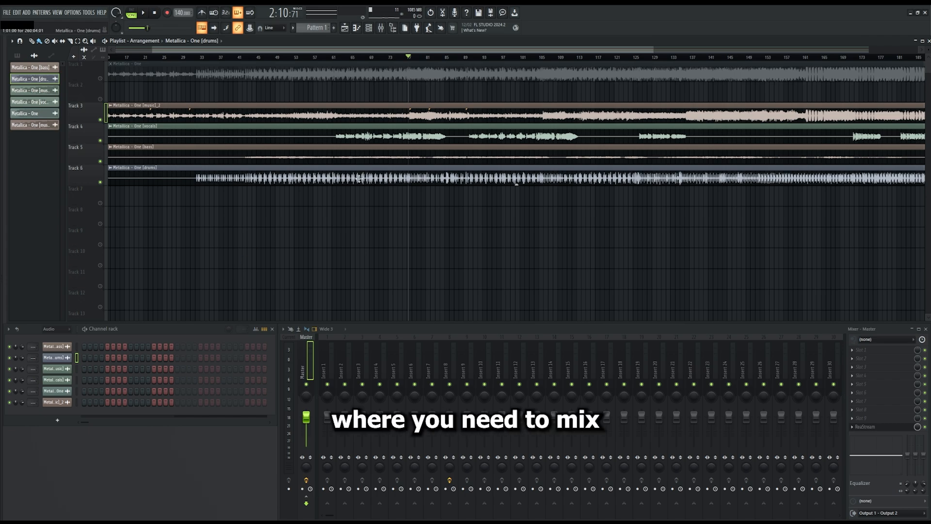
pyautogui.click(174, 114)
pyautogui.click(187, 135)
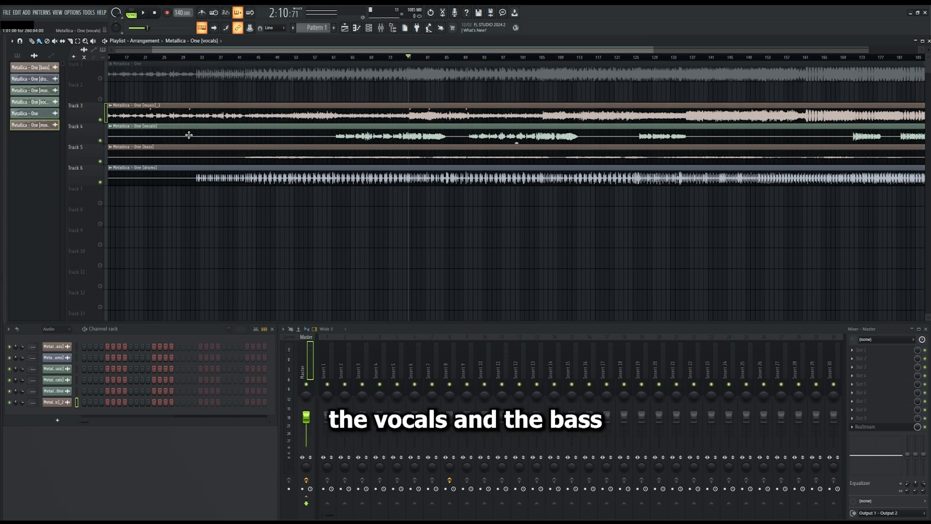
pyautogui.click(191, 152)
pyautogui.click(188, 176)
pyautogui.click(208, 115)
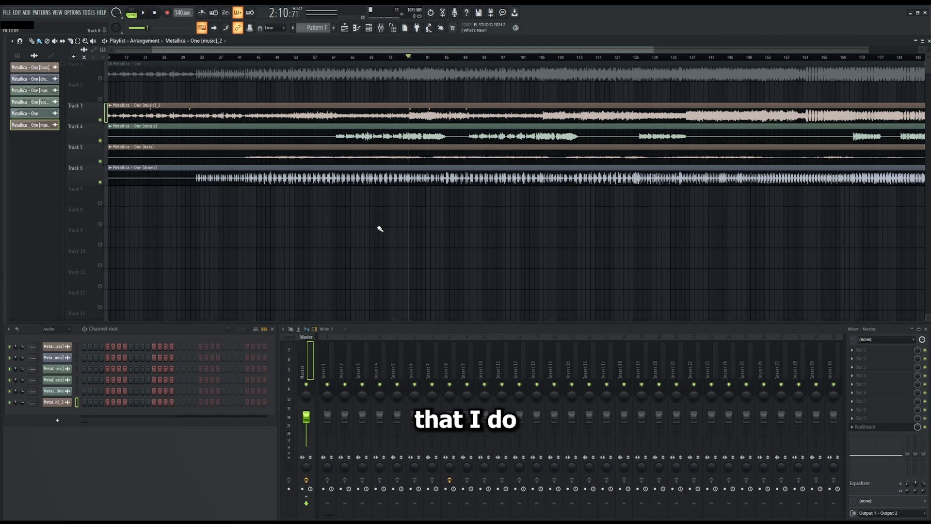
pyautogui.moveTo(285, 57); pyautogui.dragTo(326, 57)
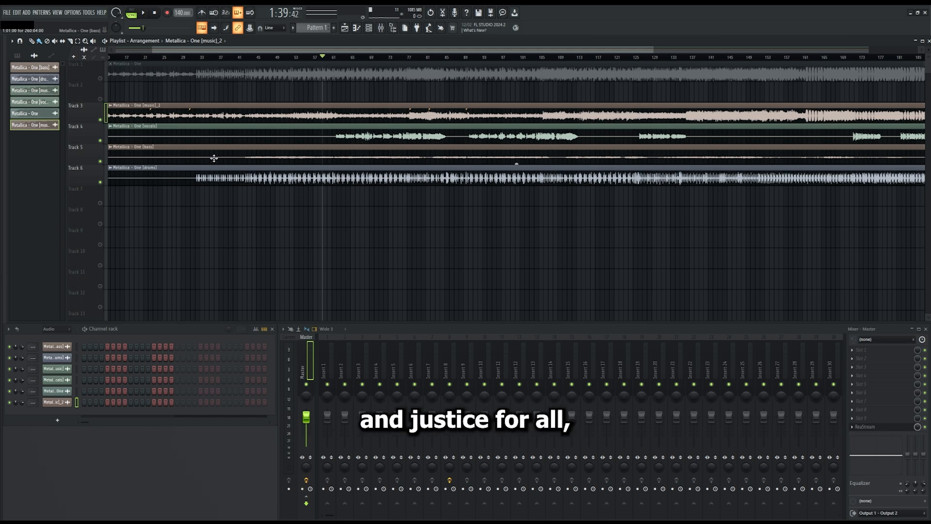
pyautogui.click(416, 57)
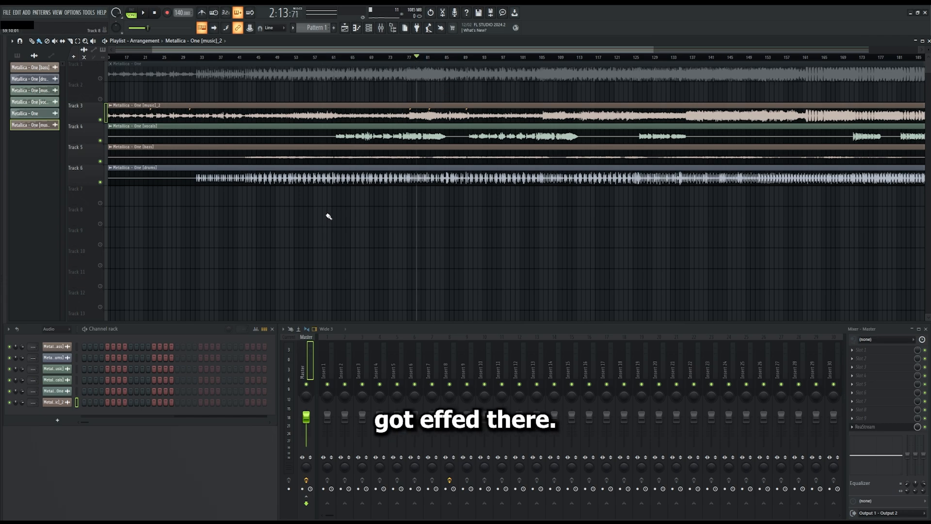